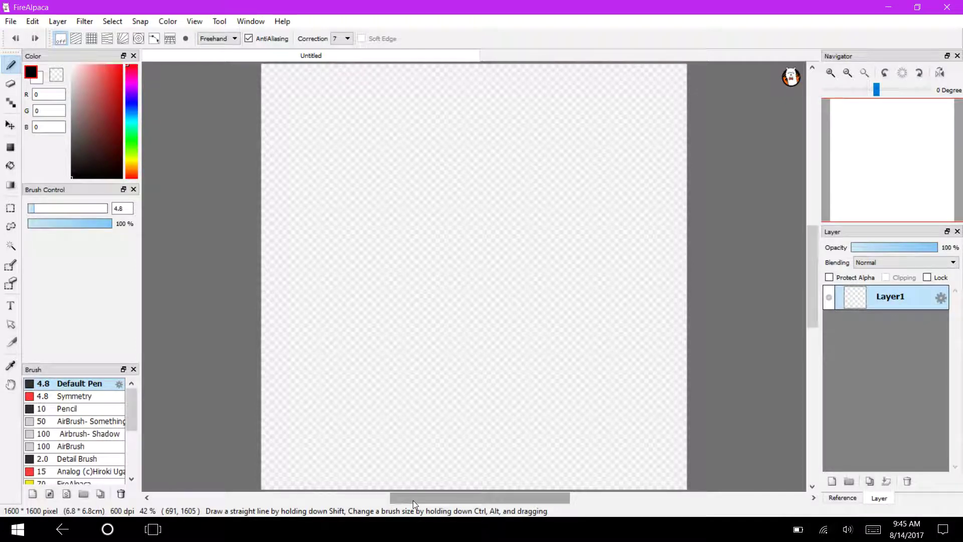
- Sketch the character's rounded head outline with three pointed spikes at the back, using the 4.8 Default Pen in black
{"action": "mouse_move", "coordinate": [432, 115]}
{"action": "left_mouse_down"}
{"action": "mouse_move", "coordinate": [519, 146]}
{"action": "mouse_move", "coordinate": [551, 210]}
{"action": "mouse_move", "coordinate": [533, 270]}
{"action": "mouse_move", "coordinate": [471, 289]}
{"action": "mouse_move", "coordinate": [439, 286]}
{"action": "left_mouse_up"}
{"action": "mouse_move", "coordinate": [495, 128]}
{"action": "left_mouse_down"}
{"action": "mouse_move", "coordinate": [405, 107]}
{"action": "mouse_move", "coordinate": [348, 136]}
{"action": "mouse_move", "coordinate": [416, 170]}
{"action": "mouse_move", "coordinate": [330, 253]}
{"action": "mouse_move", "coordinate": [400, 237]}
{"action": "mouse_move", "coordinate": [371, 307]}
{"action": "mouse_move", "coordinate": [446, 288]}
{"action": "left_mouse_up"}
- Erase the overlapping stroke along the top of the head and redraw the gap to make the outline continuous
{"action": "left_click", "coordinate": [830, 73]}
{"action": "left_click", "coordinate": [830, 72]}
{"action": "left_click", "coordinate": [830, 73]}
{"action": "left_click", "coordinate": [830, 72]}
{"action": "left_click", "coordinate": [886, 137]}
{"action": "left_click_drag", "start_coordinate": [886, 137], "coordinate": [885, 124]}
{"action": "key", "text": "e"}
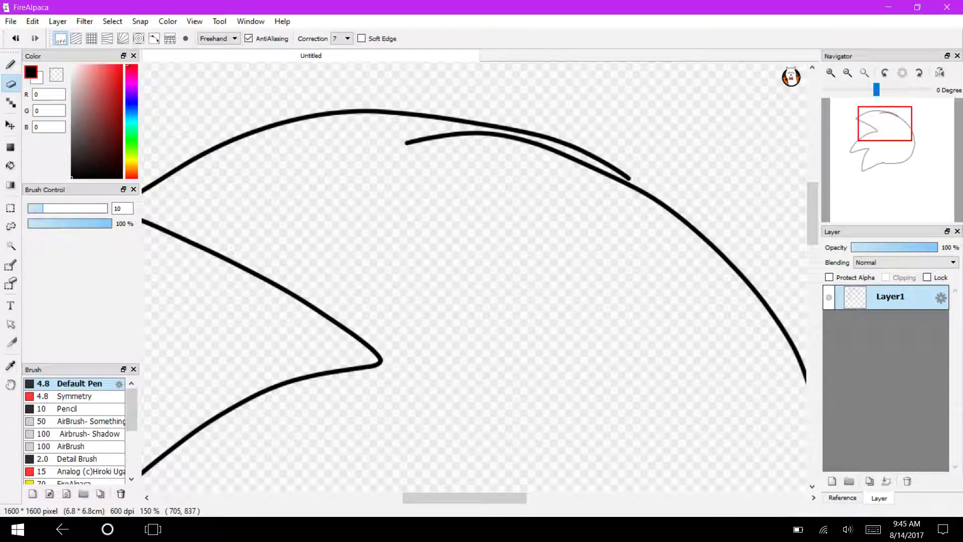
{"action": "left_click_drag", "start_coordinate": [615, 180], "coordinate": [483, 136]}
{"action": "mouse_move", "coordinate": [582, 160]}
{"action": "left_mouse_down"}
{"action": "mouse_move", "coordinate": [513, 136]}
{"action": "mouse_move", "coordinate": [402, 143]}
{"action": "left_mouse_up"}
{"action": "left_click_drag", "start_coordinate": [639, 190], "coordinate": [546, 157]}
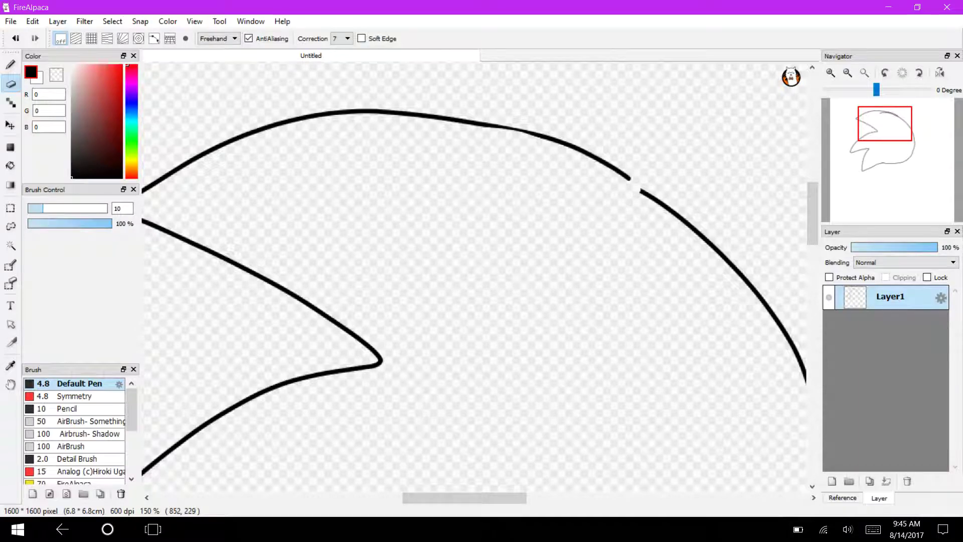
{"action": "key", "text": "b"}
{"action": "left_click_drag", "start_coordinate": [647, 197], "coordinate": [620, 176]}
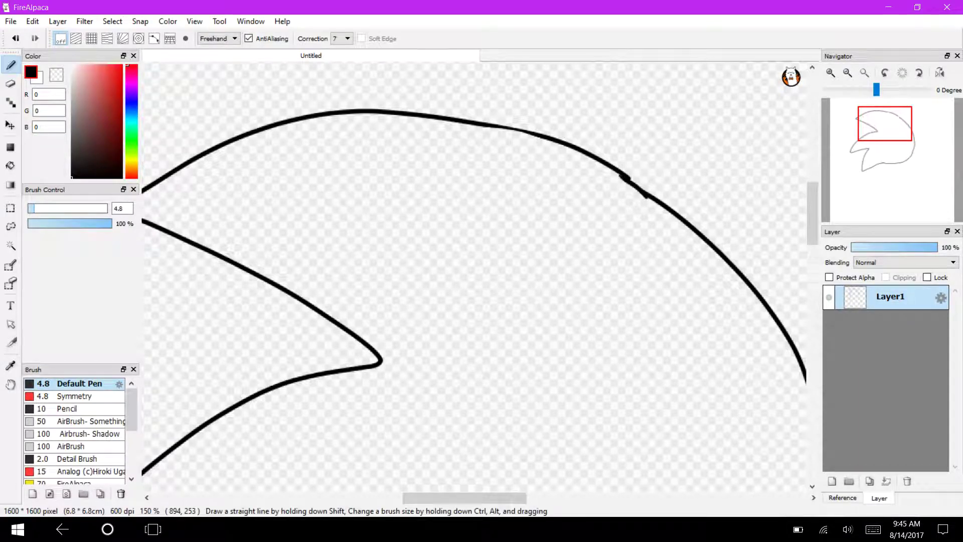
- Draw the muzzle across the lower face with a pointed cheek and add a small nose mark at its upper edge
{"action": "left_click_drag", "start_coordinate": [890, 147], "coordinate": [897, 151]}
{"action": "mouse_move", "coordinate": [609, 352]}
{"action": "left_mouse_down"}
{"action": "mouse_move", "coordinate": [591, 326]}
{"action": "mouse_move", "coordinate": [525, 310]}
{"action": "mouse_move", "coordinate": [386, 321]}
{"action": "mouse_move", "coordinate": [217, 265]}
{"action": "mouse_move", "coordinate": [300, 411]}
{"action": "left_mouse_up"}
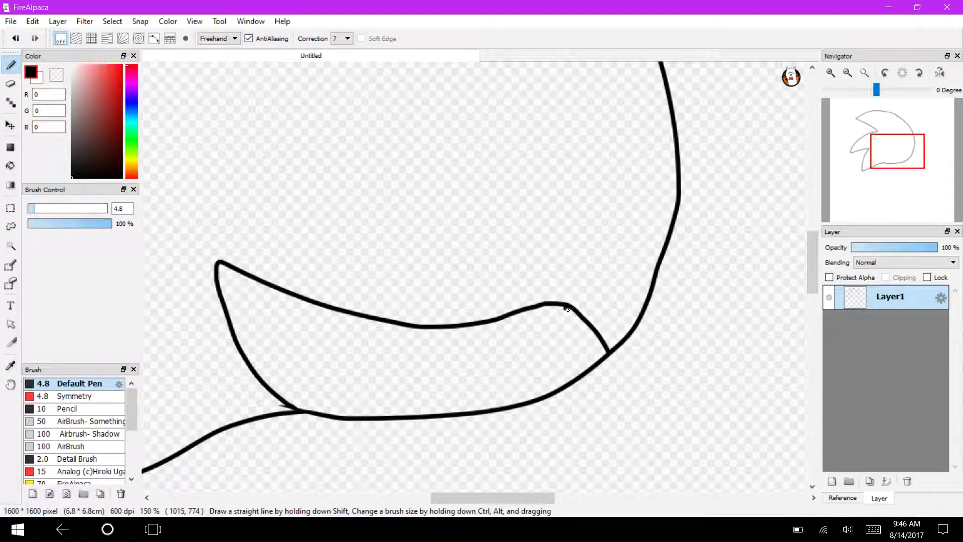
{"action": "left_click_drag", "start_coordinate": [562, 309], "coordinate": [570, 295]}
- Draw an angular eye mask above the muzzle with two narrow oval eyes, and add a curved mouth line
{"action": "mouse_move", "coordinate": [277, 287]}
{"action": "left_mouse_down"}
{"action": "mouse_move", "coordinate": [296, 143]}
{"action": "mouse_move", "coordinate": [454, 140]}
{"action": "mouse_move", "coordinate": [578, 234]}
{"action": "mouse_move", "coordinate": [683, 144]}
{"action": "left_mouse_up"}
{"action": "mouse_move", "coordinate": [407, 148]}
{"action": "left_mouse_down"}
{"action": "mouse_move", "coordinate": [395, 233]}
{"action": "mouse_move", "coordinate": [410, 160]}
{"action": "left_mouse_up"}
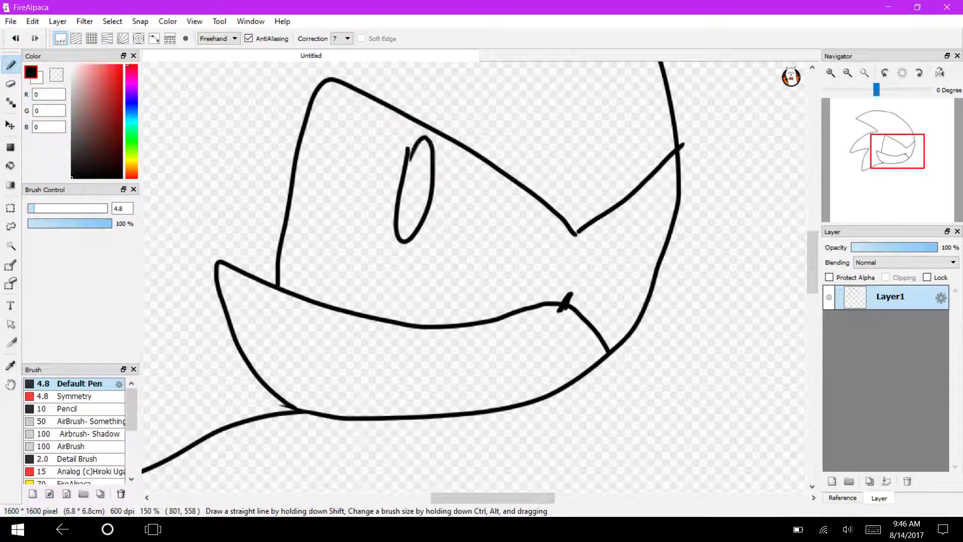
{"action": "mouse_move", "coordinate": [614, 213]}
{"action": "left_mouse_down"}
{"action": "mouse_move", "coordinate": [608, 287]}
{"action": "mouse_move", "coordinate": [637, 215]}
{"action": "mouse_move", "coordinate": [612, 221]}
{"action": "left_mouse_up"}
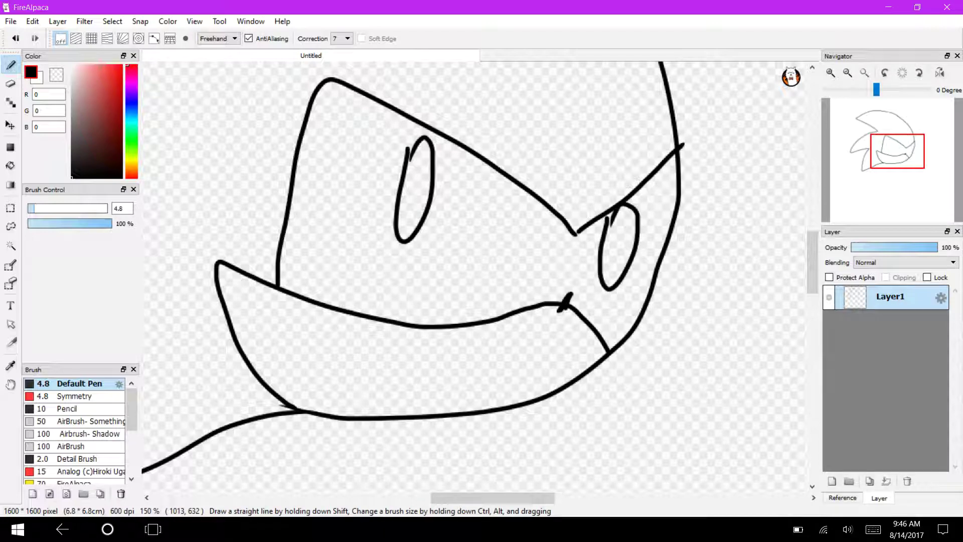
{"action": "mouse_move", "coordinate": [477, 389]}
{"action": "left_mouse_down"}
{"action": "mouse_move", "coordinate": [417, 364]}
{"action": "mouse_move", "coordinate": [356, 360]}
{"action": "left_mouse_up"}
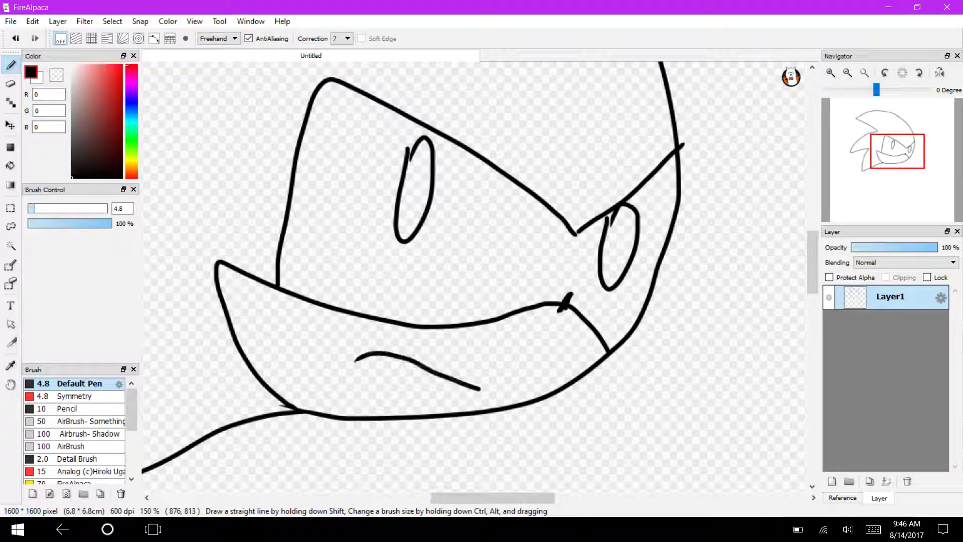
- Draw two pointed ears on top of the head, redoing the first one, and add inner ear lines to both
{"action": "left_click_drag", "start_coordinate": [813, 273], "coordinate": [813, 242]}
{"action": "scroll", "coordinate": [474, 276], "scroll_direction": "up", "scroll_amount": 3}
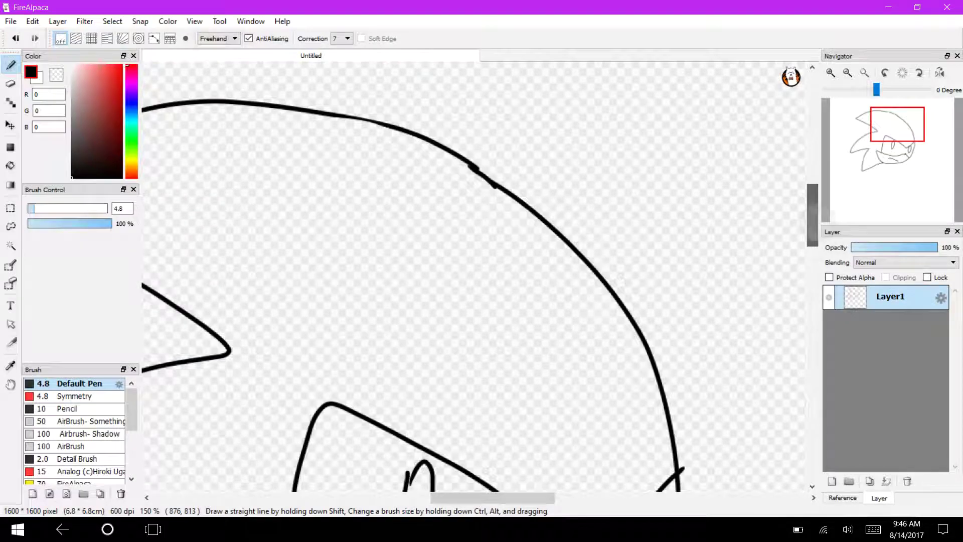
{"action": "mouse_move", "coordinate": [421, 270]}
{"action": "left_mouse_down"}
{"action": "mouse_move", "coordinate": [293, 98]}
{"action": "mouse_move", "coordinate": [235, 293]}
{"action": "left_mouse_up"}
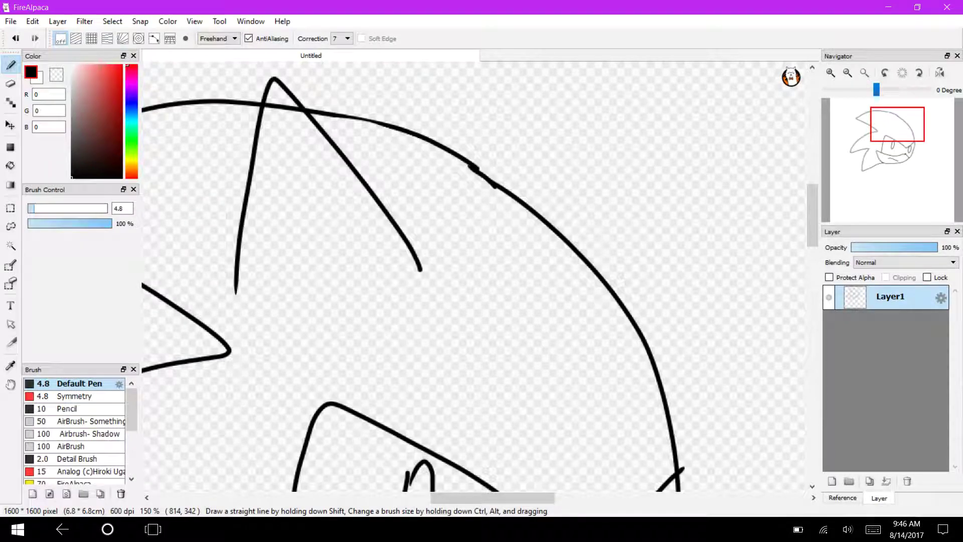
{"action": "key", "text": "ctrl+z"}
{"action": "mouse_move", "coordinate": [422, 239]}
{"action": "left_mouse_down"}
{"action": "mouse_move", "coordinate": [354, 167]}
{"action": "mouse_move", "coordinate": [226, 273]}
{"action": "left_mouse_up"}
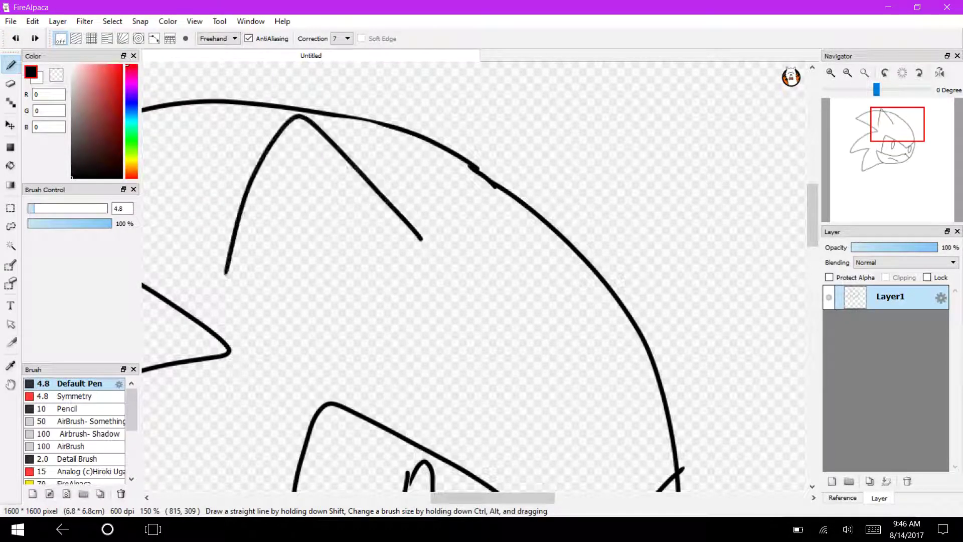
{"action": "mouse_move", "coordinate": [640, 326]}
{"action": "left_mouse_down"}
{"action": "mouse_move", "coordinate": [685, 205]}
{"action": "mouse_move", "coordinate": [493, 176]}
{"action": "left_mouse_up"}
{"action": "left_click_drag", "start_coordinate": [567, 236], "coordinate": [652, 217]}
{"action": "mouse_move", "coordinate": [383, 227]}
{"action": "left_mouse_down"}
{"action": "mouse_move", "coordinate": [314, 148]}
{"action": "mouse_move", "coordinate": [250, 249]}
{"action": "left_mouse_up"}
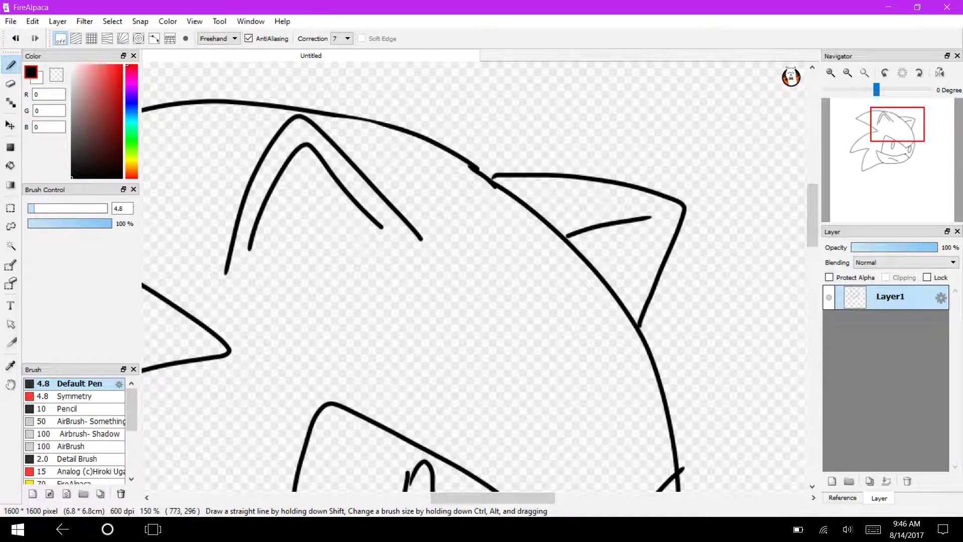
- Draw a lower brow line over the far eye and erase the old brow and the eye outline above it
{"action": "scroll", "coordinate": [482, 275], "scroll_direction": "down", "scroll_amount": 5}
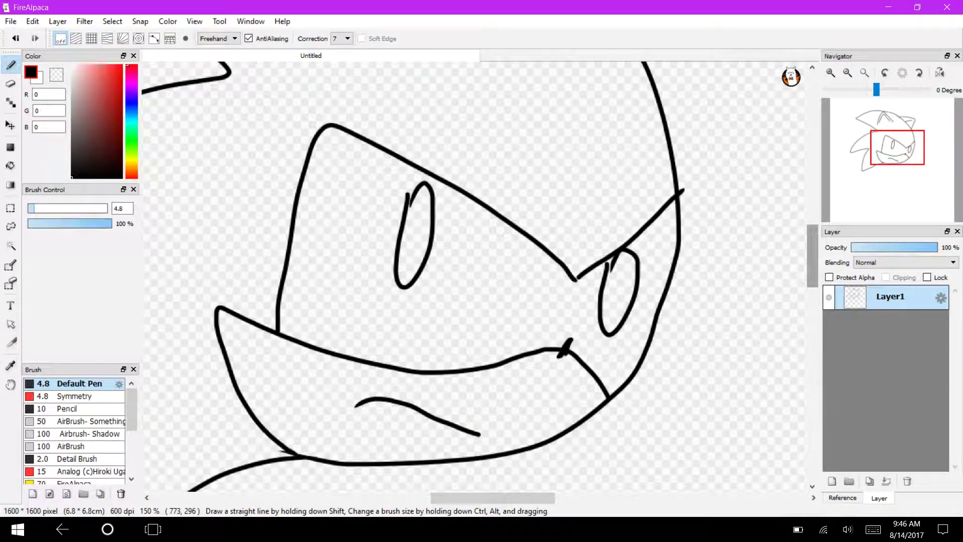
{"action": "mouse_move", "coordinate": [684, 231]}
{"action": "left_mouse_down"}
{"action": "mouse_move", "coordinate": [585, 290]}
{"action": "mouse_move", "coordinate": [576, 277]}
{"action": "left_mouse_up"}
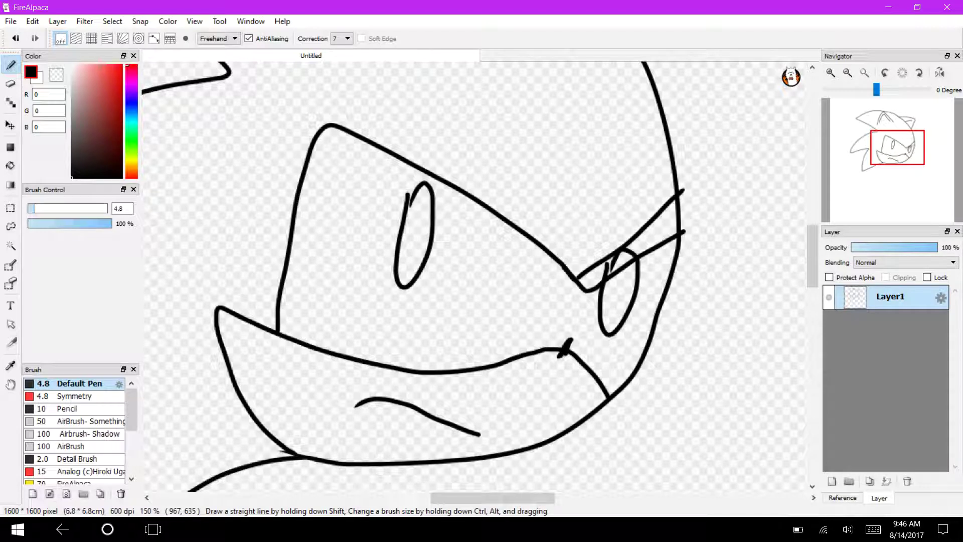
{"action": "key", "text": "e"}
{"action": "mouse_move", "coordinate": [634, 246]}
{"action": "left_mouse_down"}
{"action": "mouse_move", "coordinate": [605, 271]}
{"action": "mouse_move", "coordinate": [583, 271]}
{"action": "mouse_move", "coordinate": [661, 215]}
{"action": "mouse_move", "coordinate": [673, 194]}
{"action": "left_mouse_up"}
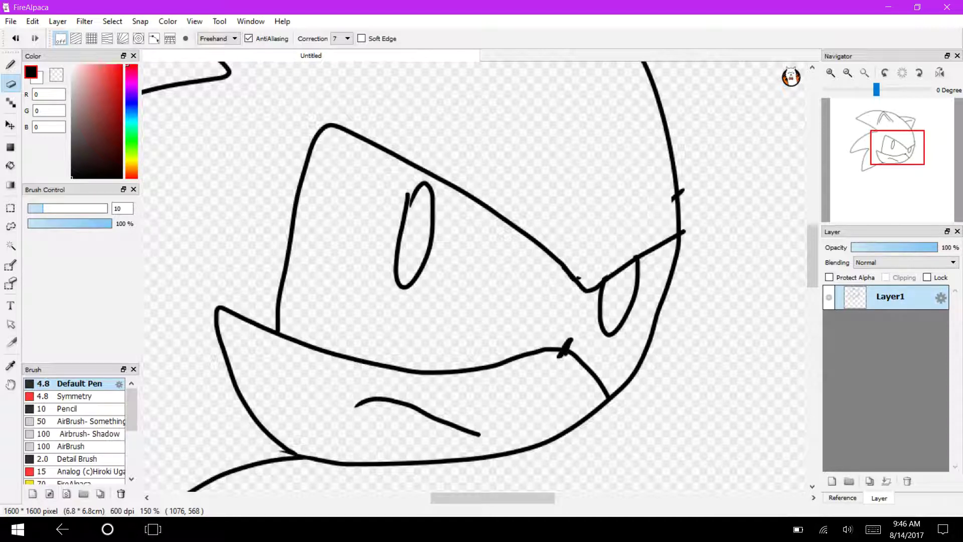
- Erase the curved mouth line and draw a small open mouth tapering to a point in its place
{"action": "mouse_move", "coordinate": [480, 434]}
{"action": "left_mouse_down"}
{"action": "mouse_move", "coordinate": [361, 401]}
{"action": "mouse_move", "coordinate": [458, 439]}
{"action": "mouse_move", "coordinate": [370, 397]}
{"action": "mouse_move", "coordinate": [419, 408]}
{"action": "left_mouse_up"}
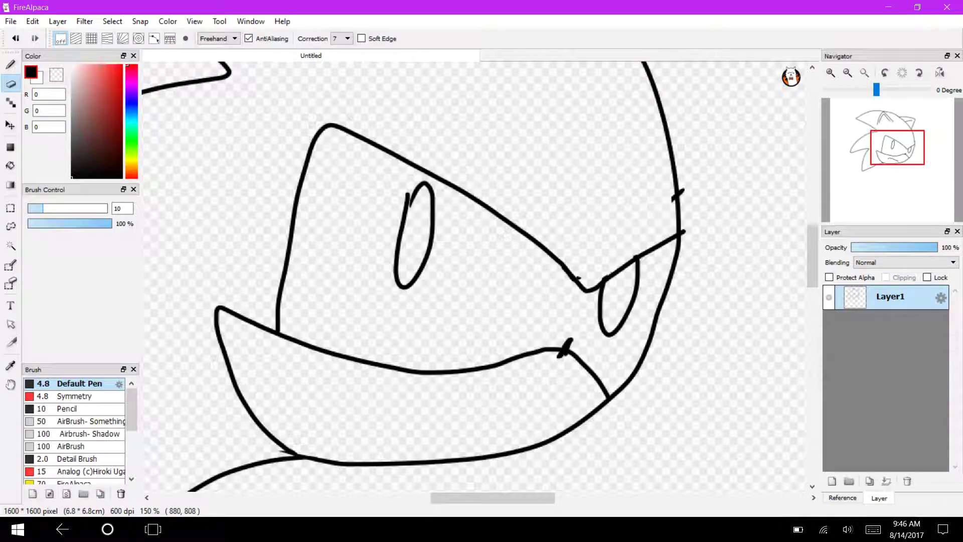
{"action": "key", "text": "b"}
{"action": "mouse_move", "coordinate": [481, 425]}
{"action": "left_mouse_down"}
{"action": "mouse_move", "coordinate": [428, 412]}
{"action": "mouse_move", "coordinate": [410, 417]}
{"action": "mouse_move", "coordinate": [410, 428]}
{"action": "mouse_move", "coordinate": [474, 425]}
{"action": "left_mouse_up"}
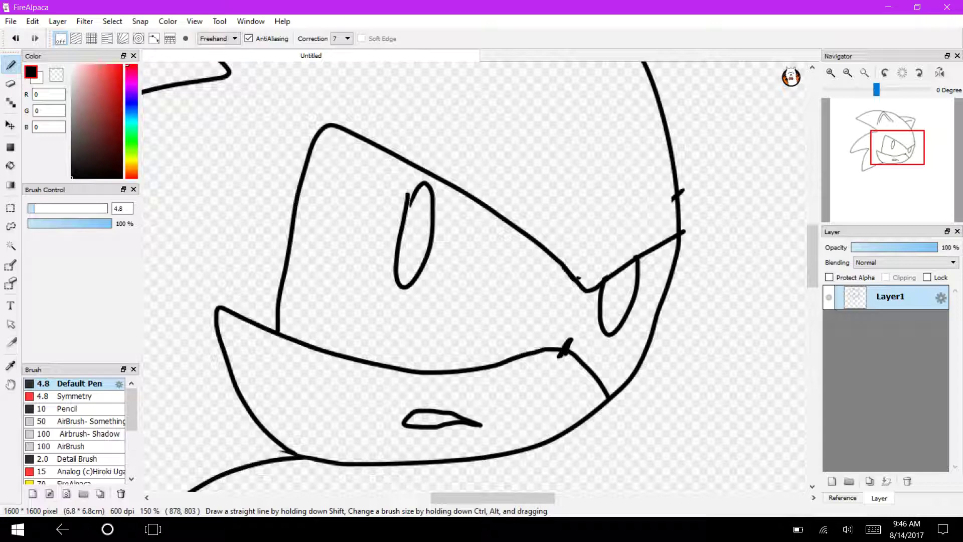
- Draw the jagged back of the body below the head as a series of pointed fur spikes
{"action": "mouse_move", "coordinate": [812, 256]}
{"action": "left_mouse_down"}
{"action": "mouse_move", "coordinate": [812, 233]}
{"action": "mouse_move", "coordinate": [812, 281]}
{"action": "left_mouse_up"}
{"action": "mouse_move", "coordinate": [492, 498]}
{"action": "left_mouse_down"}
{"action": "mouse_move", "coordinate": [461, 498]}
{"action": "mouse_move", "coordinate": [476, 498]}
{"action": "left_mouse_up"}
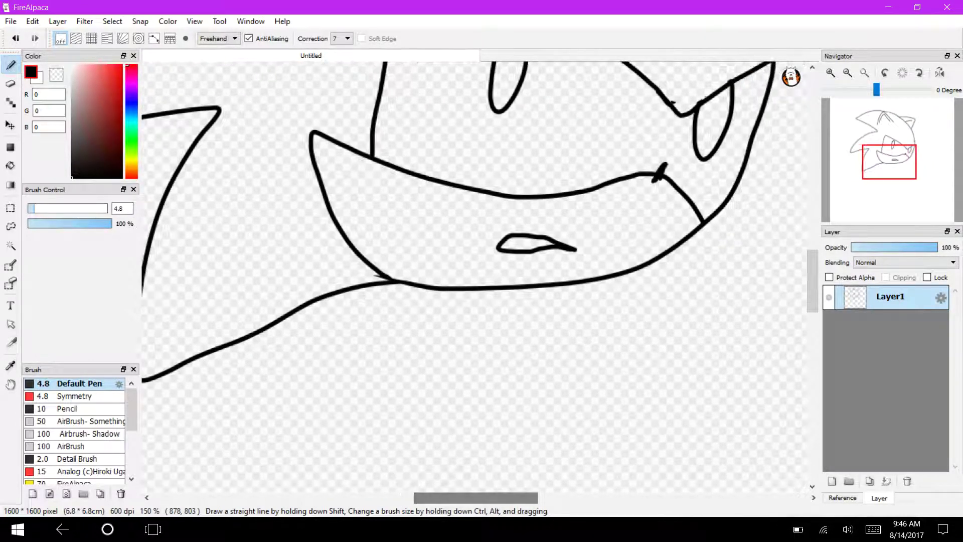
{"action": "mouse_move", "coordinate": [438, 287]}
{"action": "left_mouse_down"}
{"action": "mouse_move", "coordinate": [199, 318]}
{"action": "mouse_move", "coordinate": [346, 375]}
{"action": "left_mouse_up"}
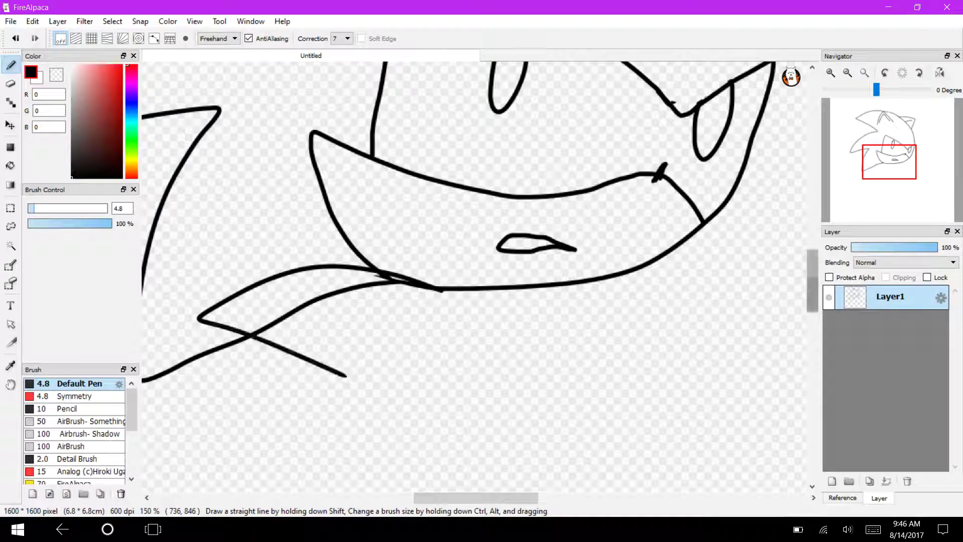
{"action": "scroll", "coordinate": [346, 375], "scroll_direction": "down", "scroll_amount": 3}
{"action": "mouse_move", "coordinate": [342, 316]}
{"action": "left_mouse_down"}
{"action": "mouse_move", "coordinate": [296, 347]}
{"action": "mouse_move", "coordinate": [243, 491]}
{"action": "left_mouse_up"}
{"action": "left_click_drag", "start_coordinate": [258, 491], "coordinate": [346, 451]}
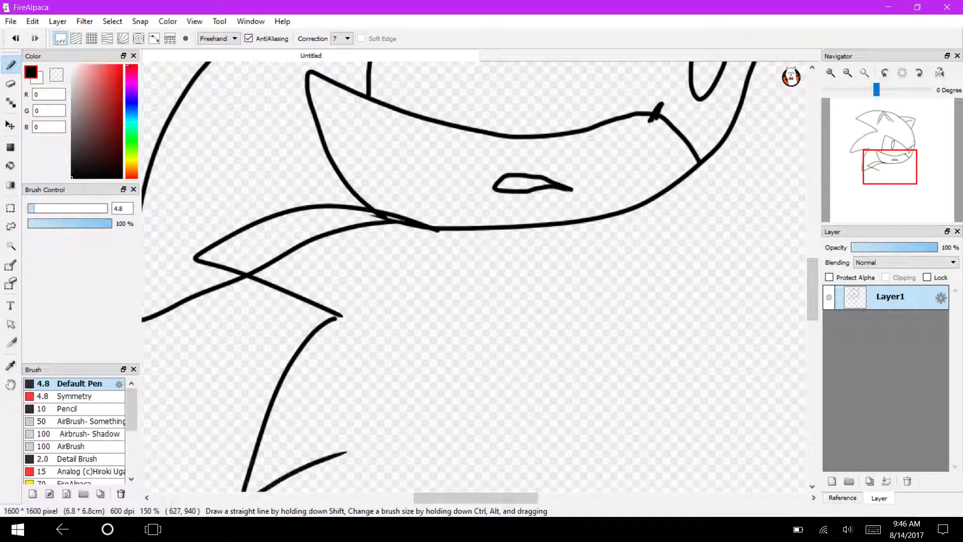
{"action": "scroll", "coordinate": [346, 452], "scroll_direction": "down", "scroll_amount": 8}
{"action": "mouse_move", "coordinate": [346, 296]}
{"action": "left_mouse_down"}
{"action": "mouse_move", "coordinate": [312, 441]}
{"action": "mouse_move", "coordinate": [429, 400]}
{"action": "left_mouse_up"}
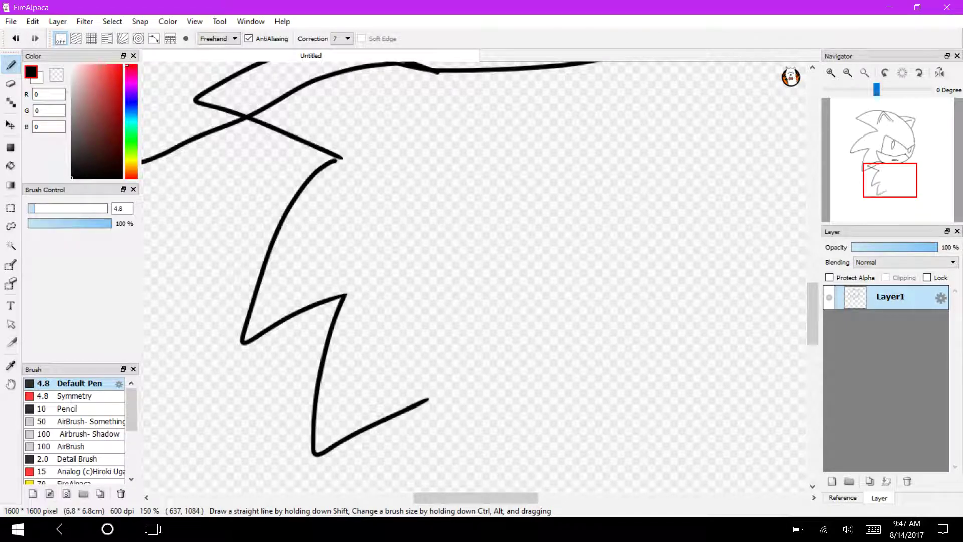
- Draw the curved front of the body from the chin to the lowest spike, replacing the first attempt with a redrawn curve
{"action": "mouse_move", "coordinate": [521, 63]}
{"action": "left_mouse_down"}
{"action": "mouse_move", "coordinate": [622, 173]}
{"action": "mouse_move", "coordinate": [570, 351]}
{"action": "mouse_move", "coordinate": [473, 399]}
{"action": "mouse_move", "coordinate": [417, 407]}
{"action": "left_mouse_up"}
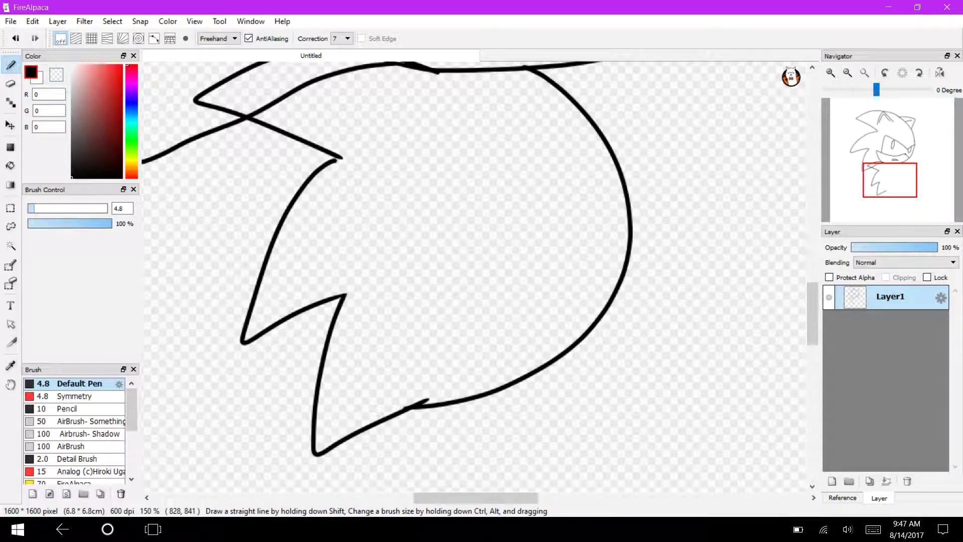
{"action": "key", "text": "ctrl+z"}
{"action": "mouse_move", "coordinate": [507, 68]}
{"action": "left_mouse_down"}
{"action": "mouse_move", "coordinate": [525, 82]}
{"action": "mouse_move", "coordinate": [557, 240]}
{"action": "mouse_move", "coordinate": [477, 381]}
{"action": "mouse_move", "coordinate": [411, 410]}
{"action": "left_mouse_up"}
- Fill the eye mask around both eyes with black
{"action": "left_click_drag", "start_coordinate": [812, 313], "coordinate": [812, 259]}
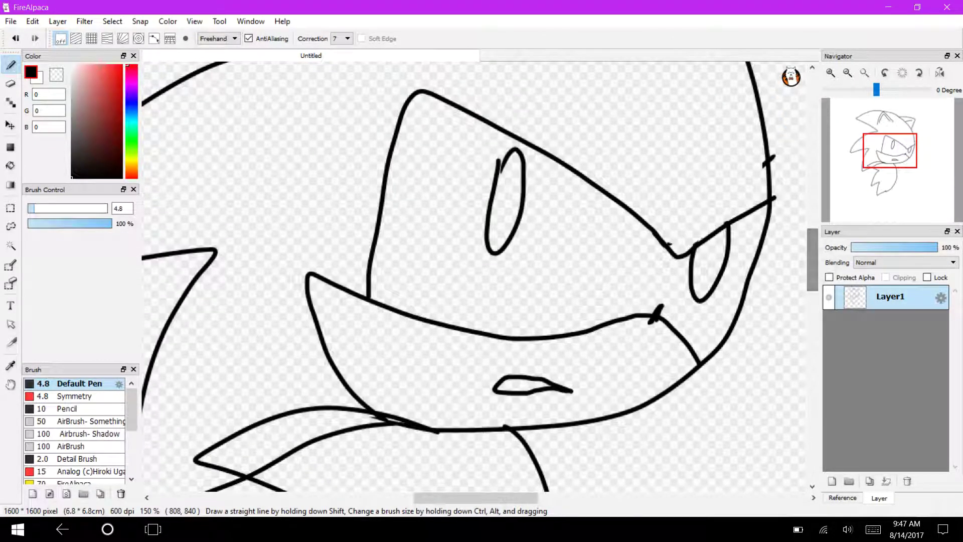
{"action": "key", "text": "g"}
{"action": "left_click", "coordinate": [455, 289]}
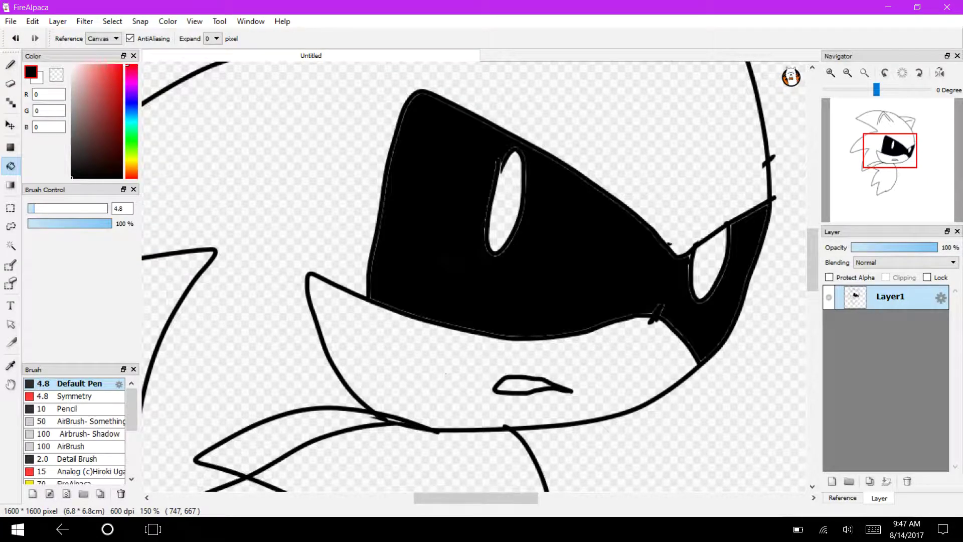
- Choose the 2.0 Detail Brush, set the colour to white (255, 255, 255) and fill the inside of the mouth
{"action": "scroll", "coordinate": [477, 276], "scroll_direction": "up", "scroll_amount": 3}
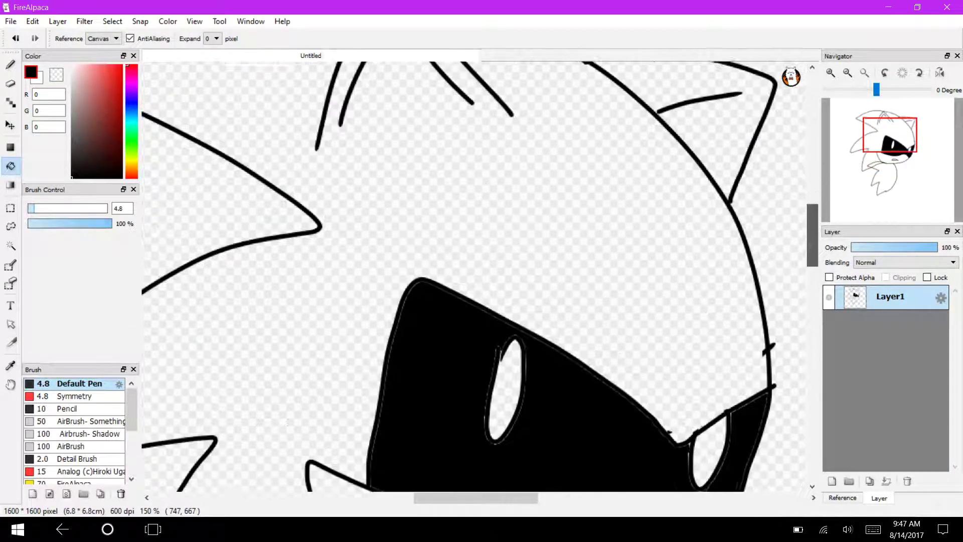
{"action": "scroll", "coordinate": [477, 275], "scroll_direction": "down", "scroll_amount": 5}
{"action": "key", "text": "b"}
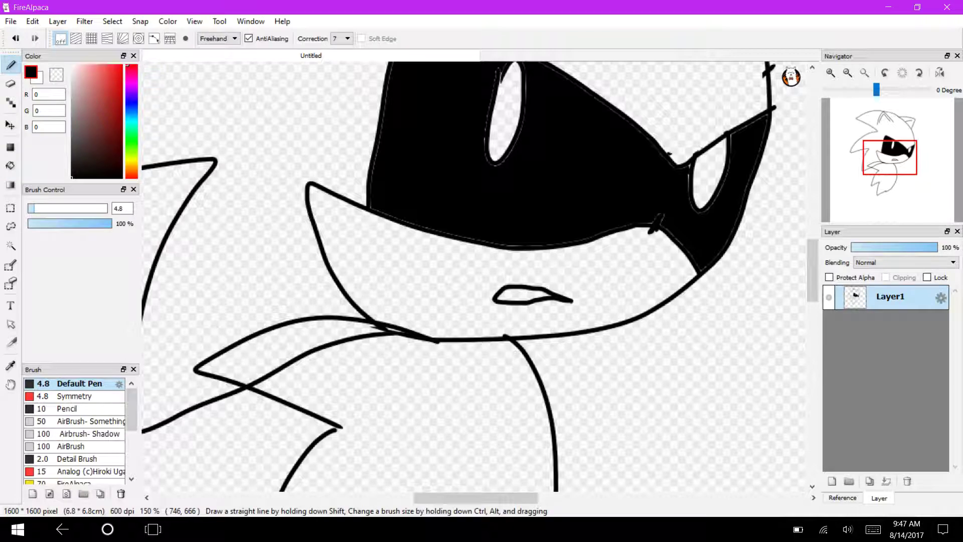
{"action": "left_click", "coordinate": [74, 396]}
{"action": "left_click", "coordinate": [68, 408]}
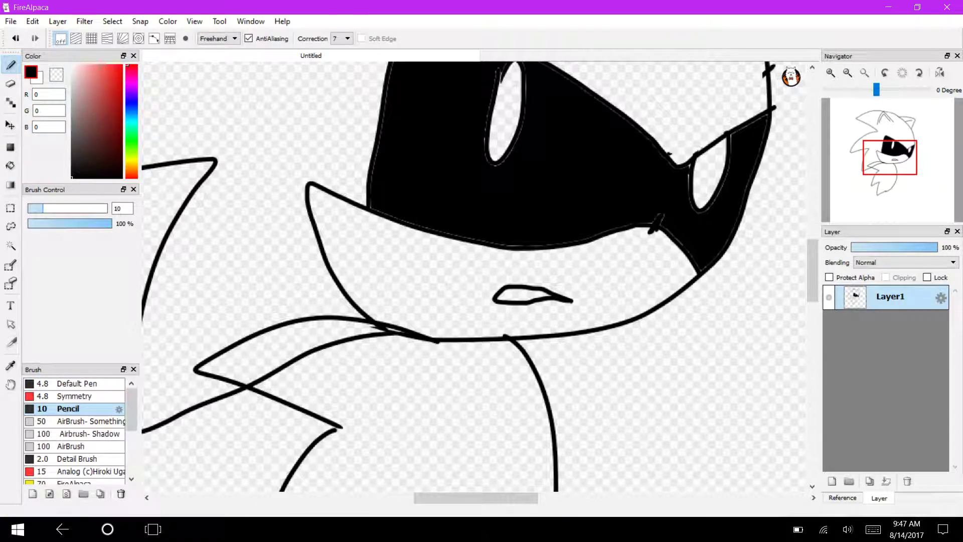
{"action": "left_click", "coordinate": [76, 458]}
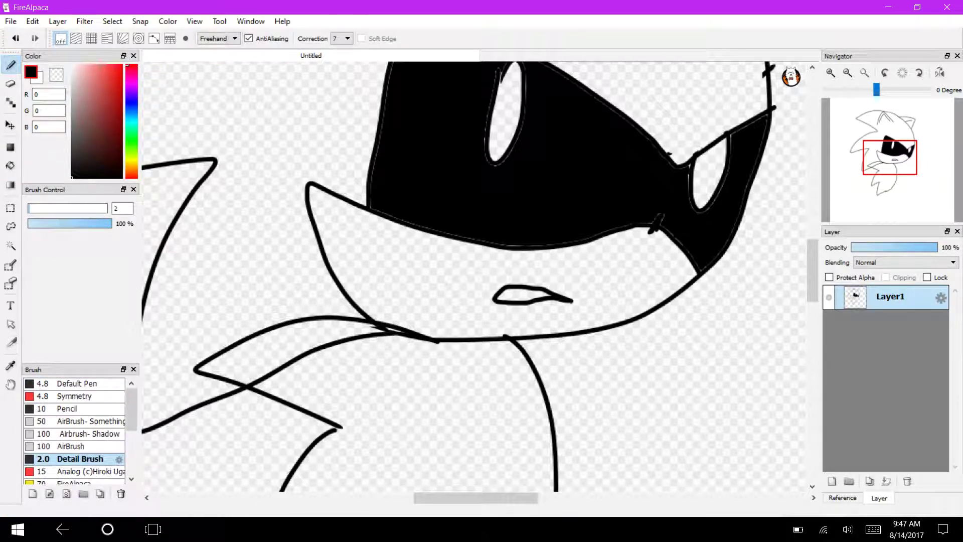
{"action": "left_click", "coordinate": [830, 73]}
{"action": "left_click", "coordinate": [831, 73]}
{"action": "left_click", "coordinate": [72, 65]}
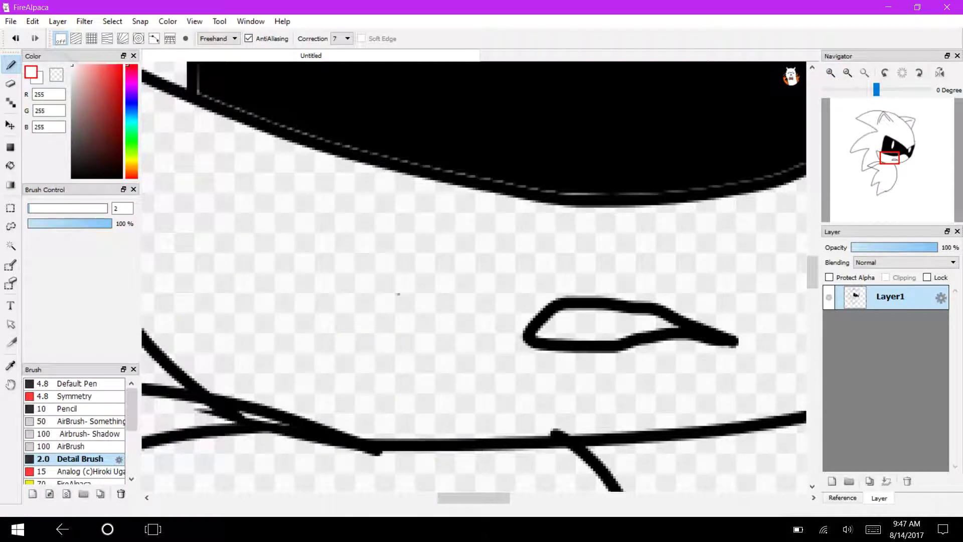
{"action": "left_click", "coordinate": [10, 166]}
{"action": "left_click", "coordinate": [602, 326]}
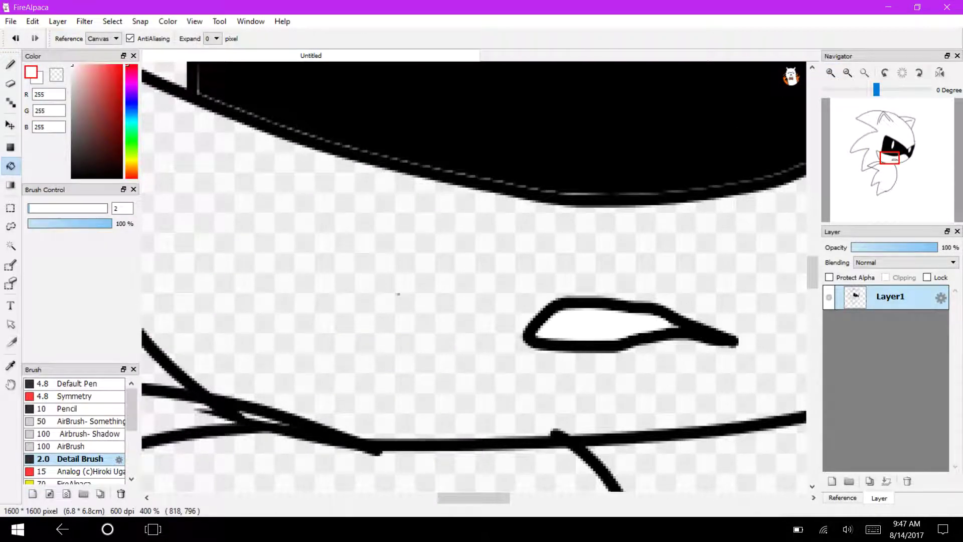
- Draw zigzag pointed teeth inside the mouth in black with the Detail Brush
{"action": "key", "text": "x"}
{"action": "key", "text": "b"}
{"action": "mouse_move", "coordinate": [549, 313]}
{"action": "left_mouse_down"}
{"action": "mouse_move", "coordinate": [562, 337]}
{"action": "mouse_move", "coordinate": [655, 315]}
{"action": "mouse_move", "coordinate": [663, 327]}
{"action": "left_mouse_up"}
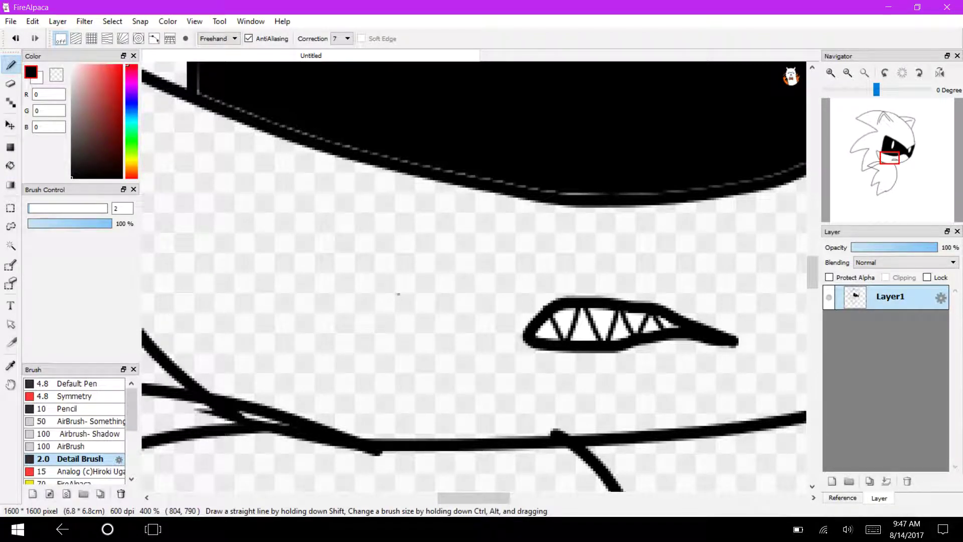
{"action": "left_click", "coordinate": [847, 73]}
{"action": "left_click", "coordinate": [848, 73]}
{"action": "mouse_move", "coordinate": [812, 274]}
{"action": "left_mouse_down"}
{"action": "mouse_move", "coordinate": [813, 248]}
{"action": "mouse_move", "coordinate": [812, 281]}
{"action": "left_mouse_up"}
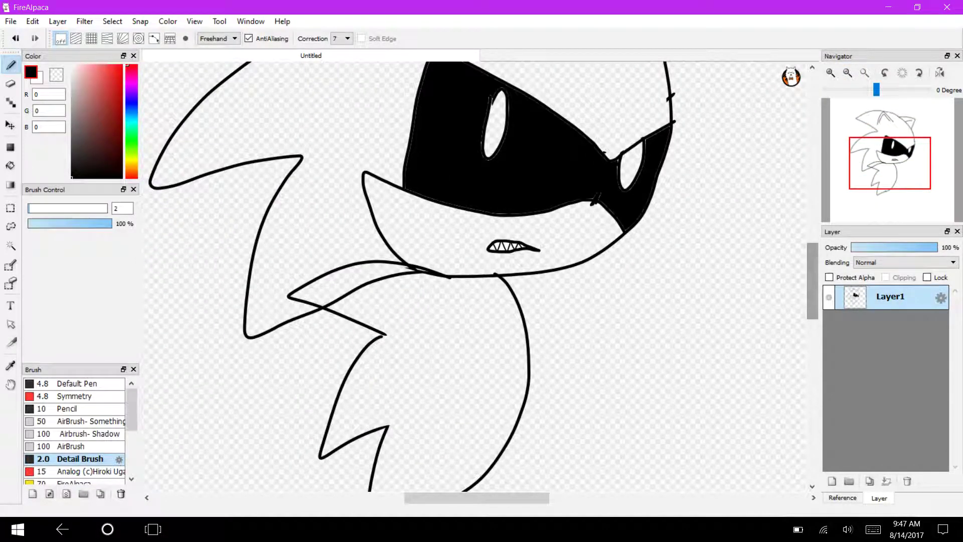
- Switch to YouTube and play 'Hide and Seek', 'Cryptopia' and finally 'Theme of Sonic.EXE' from the Sonic.EXE Soundtrack playlist
{"action": "key", "text": "super+Tab"}
{"action": "left_click", "coordinate": [642, 243]}
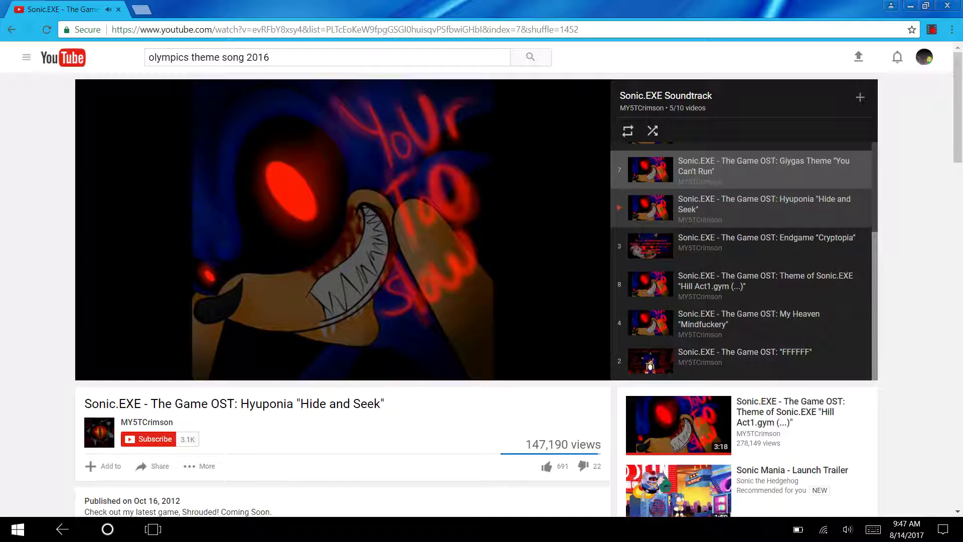
{"action": "left_click", "coordinate": [791, 211]}
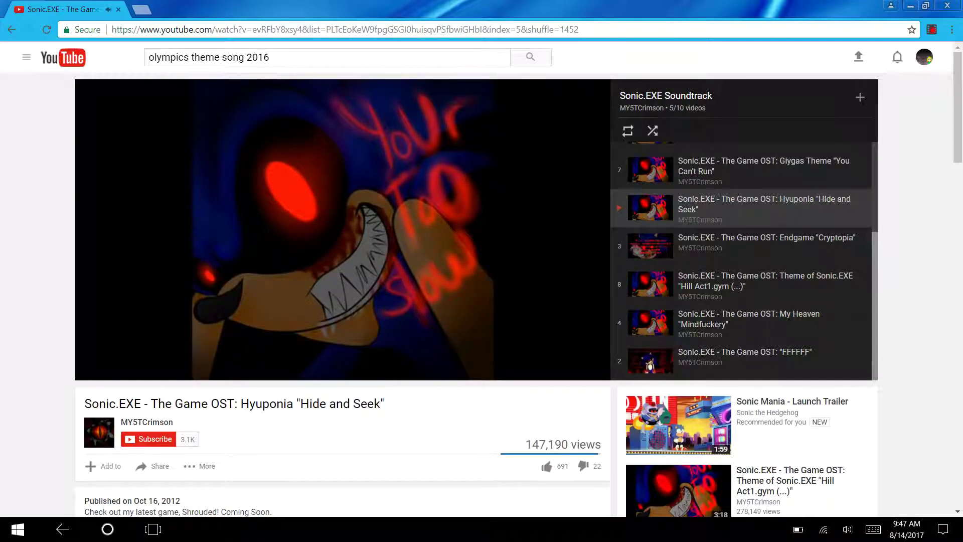
{"action": "scroll", "coordinate": [477, 296], "scroll_direction": "down", "scroll_amount": 1}
{"action": "left_click", "coordinate": [767, 243]}
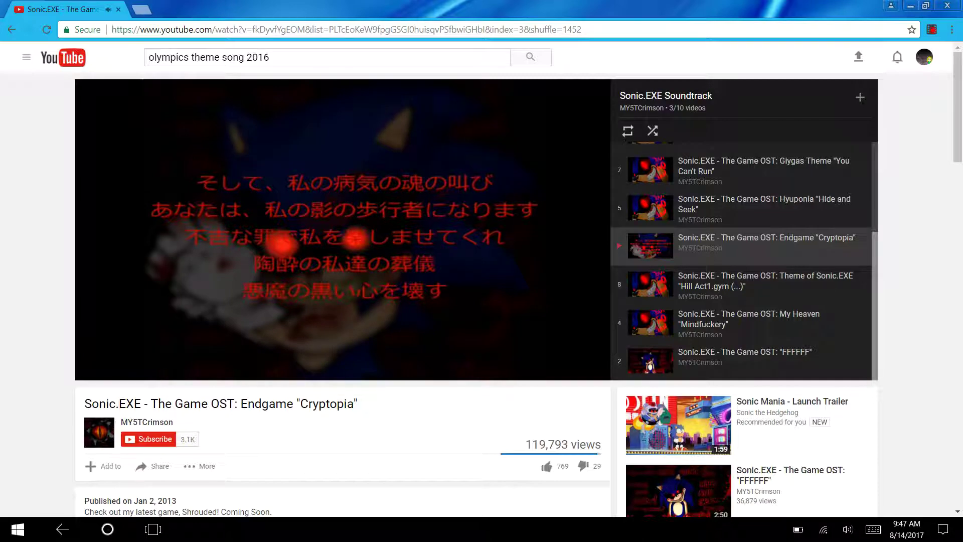
{"action": "left_click", "coordinate": [740, 284]}
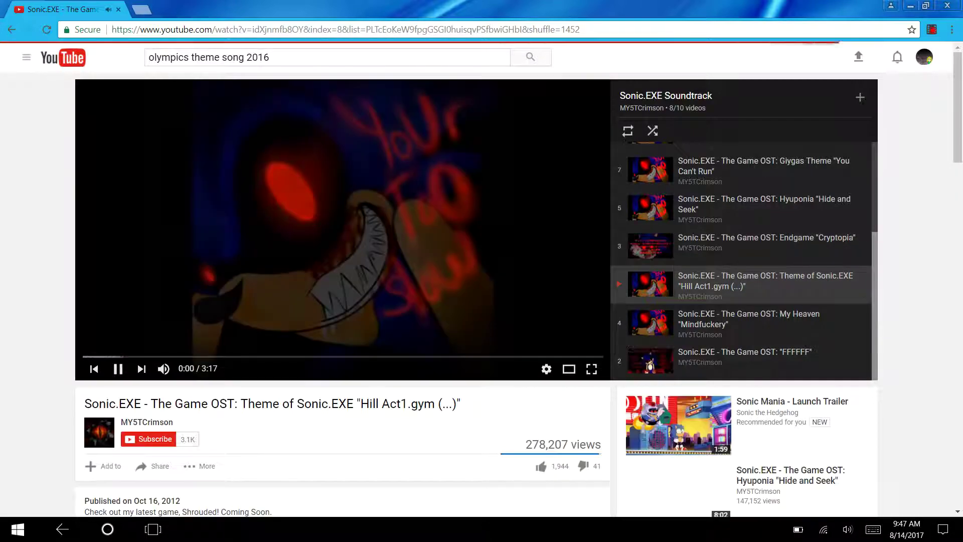
- Switch to FireAlpaca and erase the lower head quill's line where it overlaps the back spike and neck
{"action": "left_click", "coordinate": [153, 529]}
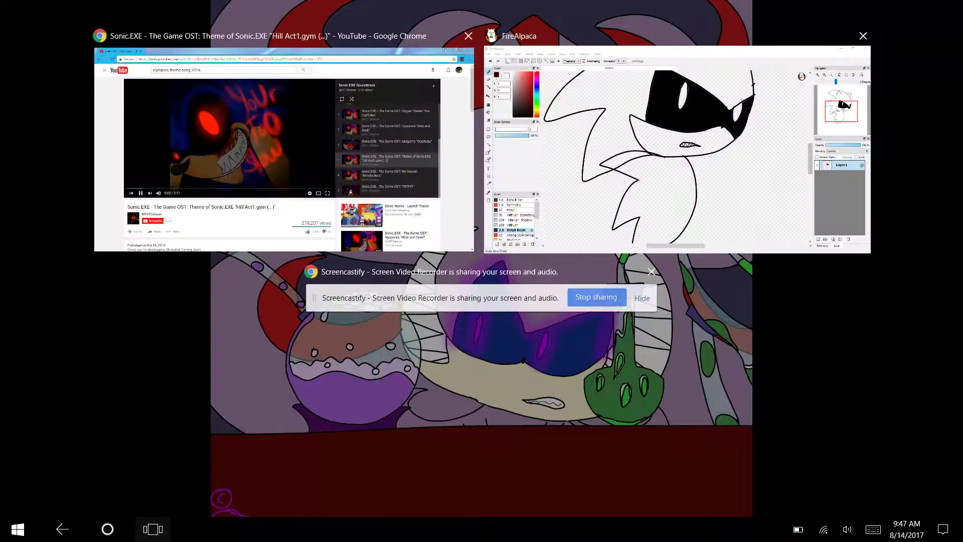
{"action": "left_click", "coordinate": [733, 174]}
{"action": "key", "text": "e"}
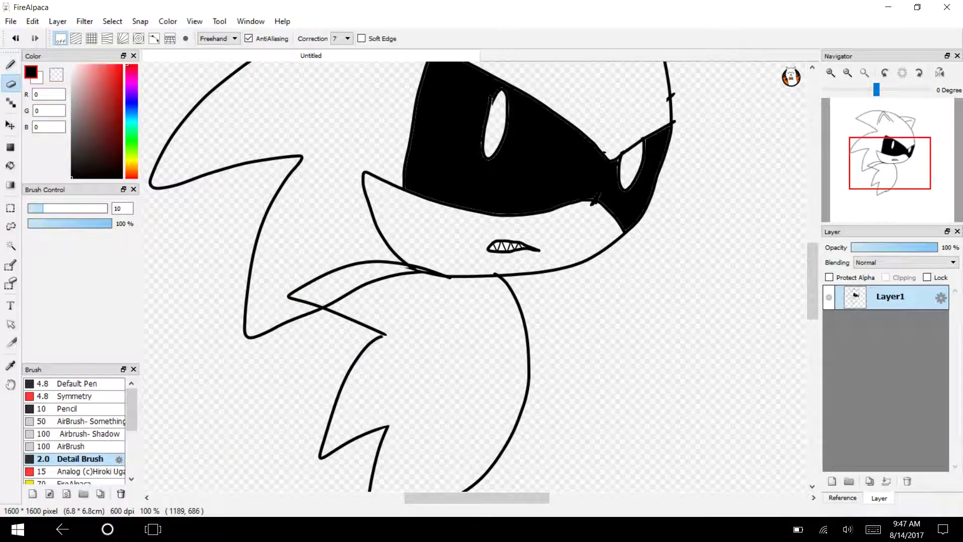
{"action": "left_click", "coordinate": [830, 72]}
{"action": "left_click", "coordinate": [885, 72]}
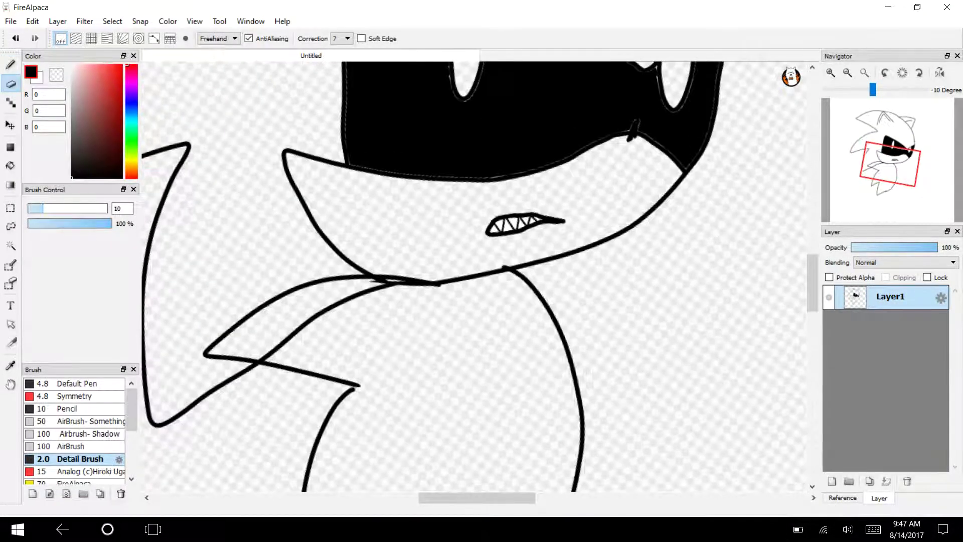
{"action": "left_click", "coordinate": [919, 73]}
{"action": "left_click", "coordinate": [848, 73]}
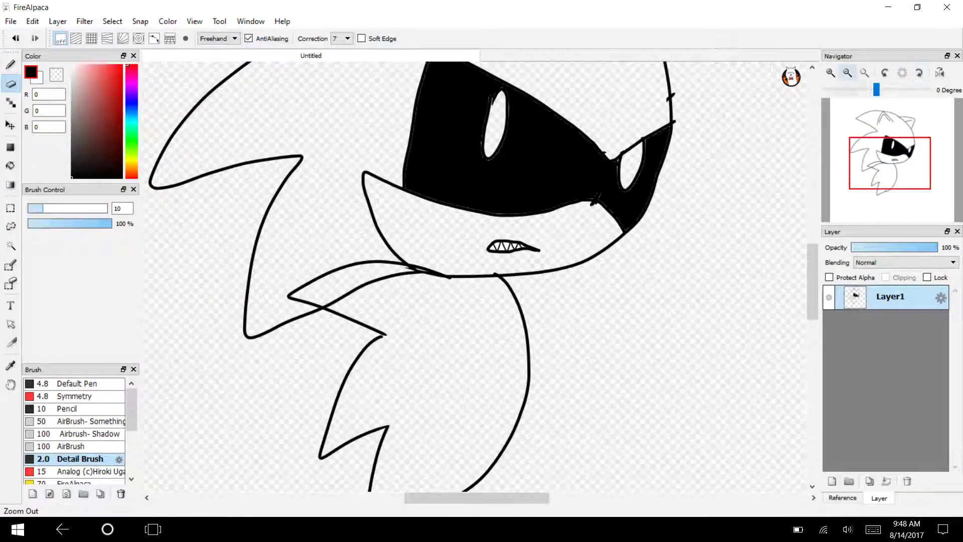
{"action": "left_click", "coordinate": [831, 73]}
{"action": "left_click", "coordinate": [831, 73]}
{"action": "left_click", "coordinate": [831, 73]}
{"action": "mouse_move", "coordinate": [351, 267]}
{"action": "left_mouse_down"}
{"action": "mouse_move", "coordinate": [232, 262]}
{"action": "mouse_move", "coordinate": [275, 258]}
{"action": "left_mouse_up"}
{"action": "left_click_drag", "start_coordinate": [473, 497], "coordinate": [437, 498]}
{"action": "mouse_move", "coordinate": [549, 273]}
{"action": "left_mouse_down"}
{"action": "mouse_move", "coordinate": [481, 279]}
{"action": "mouse_move", "coordinate": [300, 367]}
{"action": "left_mouse_up"}
- Draw two long, thin legs below the body with the 4.8 Default Pen, using two lines per leg
{"action": "left_click", "coordinate": [847, 73]}
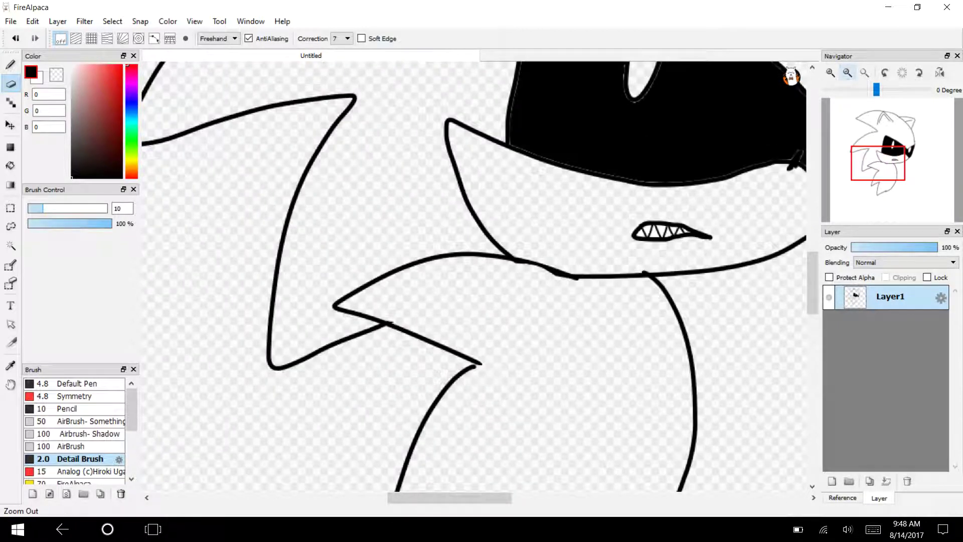
{"action": "left_click_drag", "start_coordinate": [887, 180], "coordinate": [891, 197]}
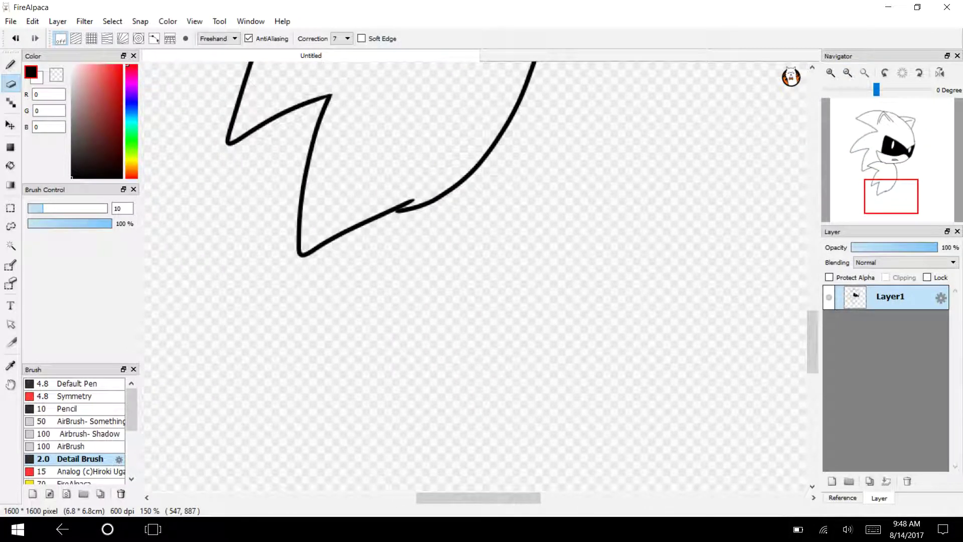
{"action": "key", "text": "b"}
{"action": "mouse_move", "coordinate": [476, 169]}
{"action": "left_mouse_down"}
{"action": "mouse_move", "coordinate": [475, 326]}
{"action": "mouse_move", "coordinate": [455, 490]}
{"action": "left_mouse_up"}
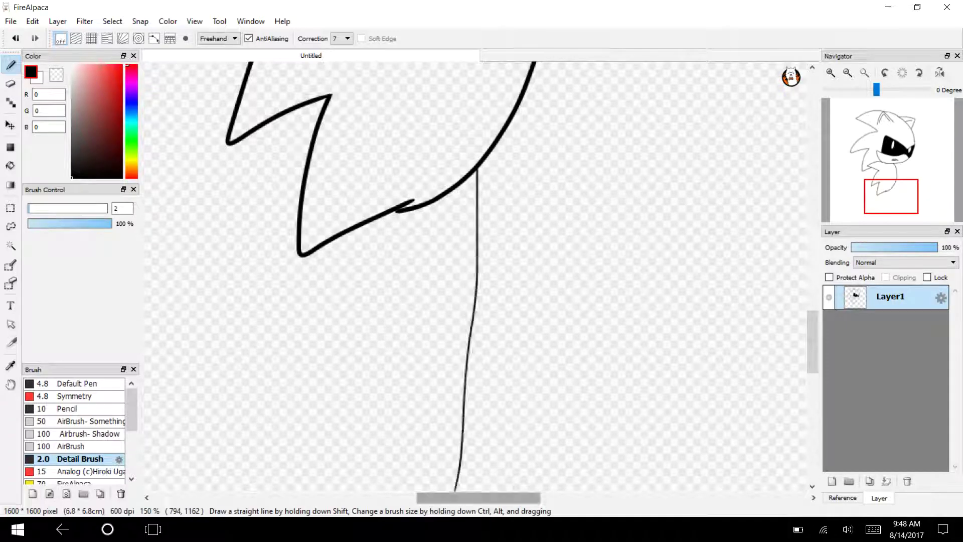
{"action": "key", "text": "ctrl+z"}
{"action": "left_click", "coordinate": [75, 383]}
{"action": "left_click_drag", "start_coordinate": [481, 168], "coordinate": [467, 494]}
{"action": "left_click_drag", "start_coordinate": [430, 203], "coordinate": [415, 465]}
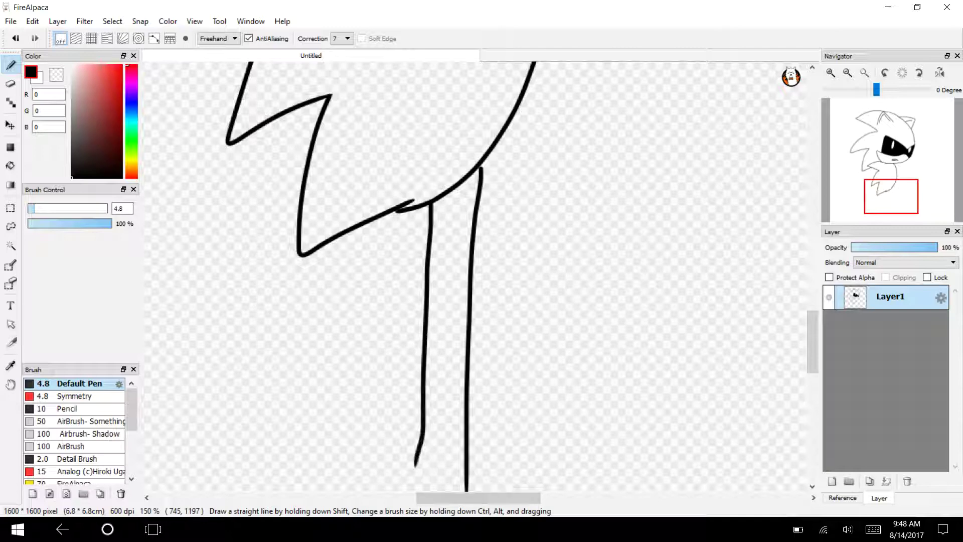
{"action": "left_click_drag", "start_coordinate": [353, 221], "coordinate": [307, 449]}
{"action": "mouse_move", "coordinate": [407, 206]}
{"action": "left_mouse_down"}
{"action": "mouse_move", "coordinate": [371, 367]}
{"action": "mouse_move", "coordinate": [342, 436]}
{"action": "left_mouse_up"}
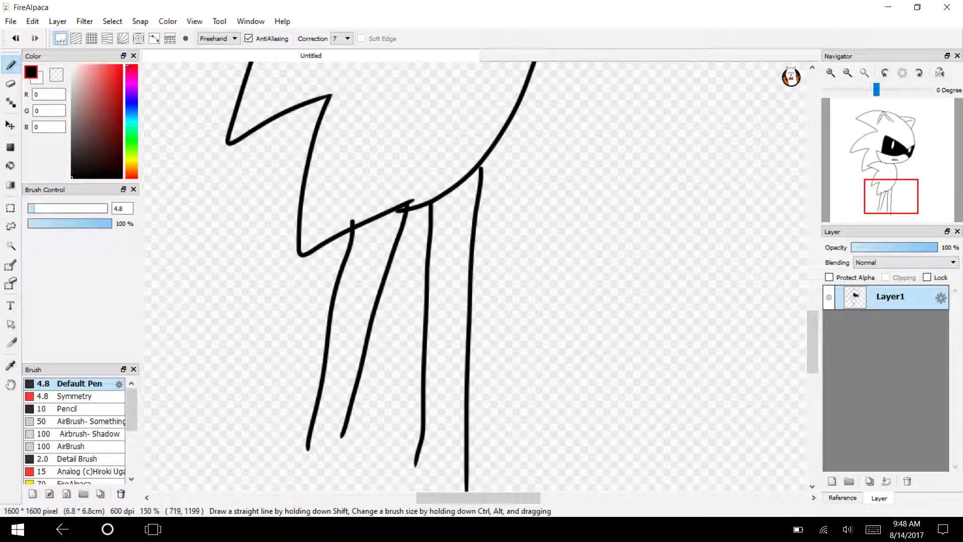
- Extend both lines of the left leg and draw a four-sided cuff around its ankle
{"action": "left_click_drag", "start_coordinate": [892, 195], "coordinate": [881, 211]}
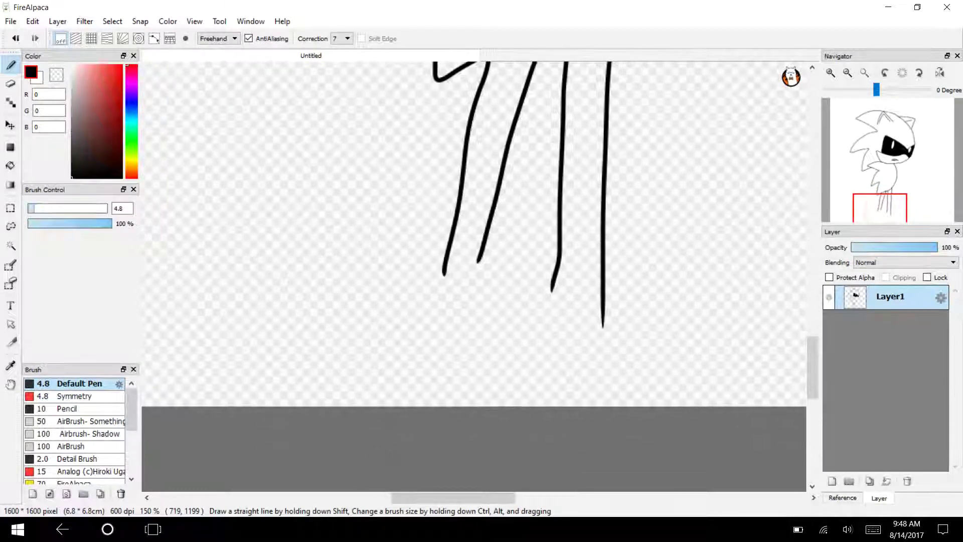
{"action": "left_click", "coordinate": [831, 72]}
{"action": "left_click", "coordinate": [830, 73]}
{"action": "left_click_drag", "start_coordinate": [498, 219], "coordinate": [464, 314]}
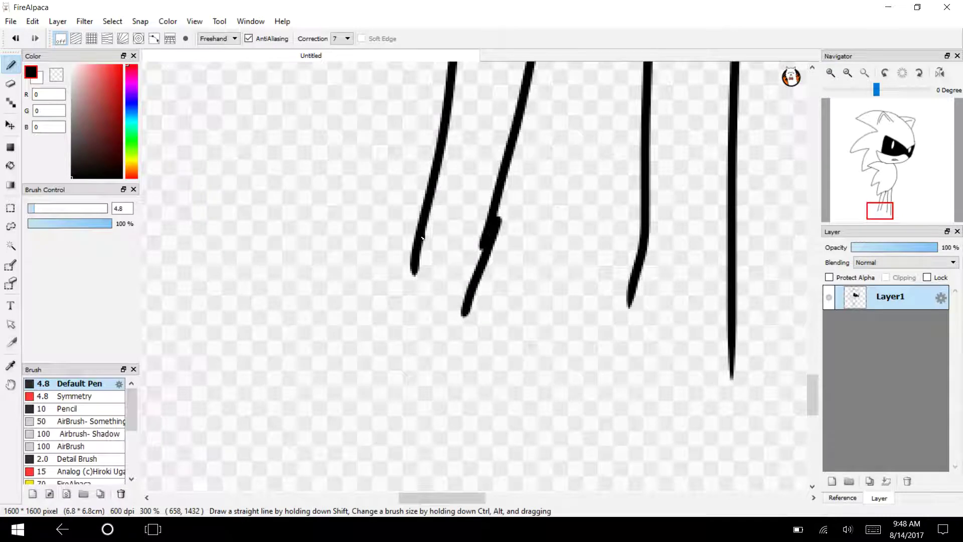
{"action": "left_click_drag", "start_coordinate": [422, 235], "coordinate": [399, 319]}
{"action": "mouse_move", "coordinate": [484, 311]}
{"action": "left_mouse_down"}
{"action": "mouse_move", "coordinate": [337, 290]}
{"action": "mouse_move", "coordinate": [441, 402]}
{"action": "mouse_move", "coordinate": [517, 317]}
{"action": "mouse_move", "coordinate": [459, 306]}
{"action": "left_mouse_up"}
- Draw the two sides of the left shoe from the ankle cuff down to the canvas's bottom edge
{"action": "left_click_drag", "start_coordinate": [864, 211], "coordinate": [878, 219]}
{"action": "left_click_drag", "start_coordinate": [376, 204], "coordinate": [287, 373]}
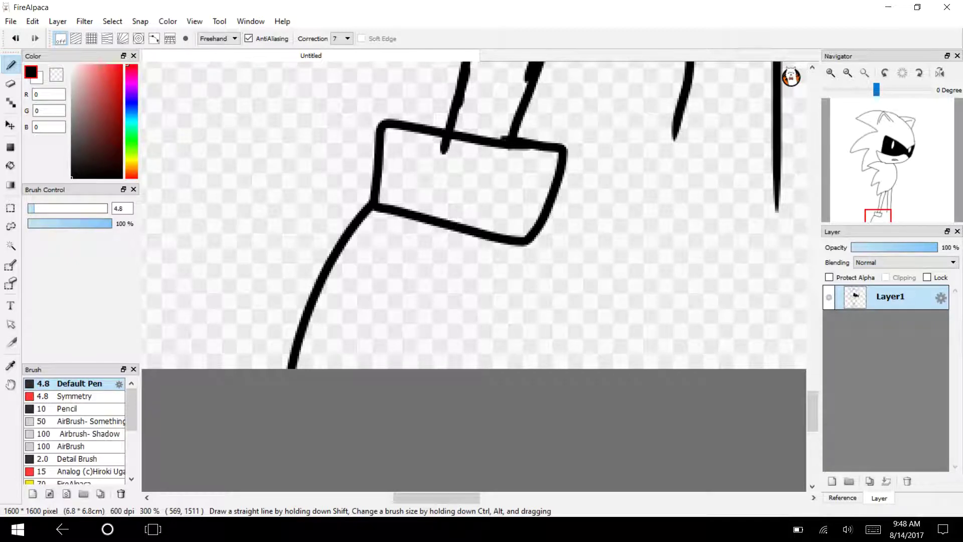
{"action": "mouse_move", "coordinate": [526, 249]}
{"action": "left_mouse_down"}
{"action": "mouse_move", "coordinate": [544, 309]}
{"action": "mouse_move", "coordinate": [538, 370]}
{"action": "left_mouse_up"}
- Draw the right leg's ankle cuff and its shoe extending outward, with two strap lines across the shoe
{"action": "left_click_drag", "start_coordinate": [436, 498], "coordinate": [474, 498]}
{"action": "mouse_move", "coordinate": [453, 139]}
{"action": "left_mouse_down"}
{"action": "mouse_move", "coordinate": [345, 116]}
{"action": "mouse_move", "coordinate": [504, 272]}
{"action": "left_mouse_up"}
{"action": "left_click_drag", "start_coordinate": [434, 145], "coordinate": [503, 149]}
{"action": "mouse_move", "coordinate": [526, 271]}
{"action": "left_mouse_down"}
{"action": "mouse_move", "coordinate": [563, 268]}
{"action": "mouse_move", "coordinate": [806, 333]}
{"action": "left_mouse_up"}
{"action": "left_click_drag", "start_coordinate": [357, 246], "coordinate": [346, 368]}
{"action": "left_click_drag", "start_coordinate": [558, 270], "coordinate": [533, 370]}
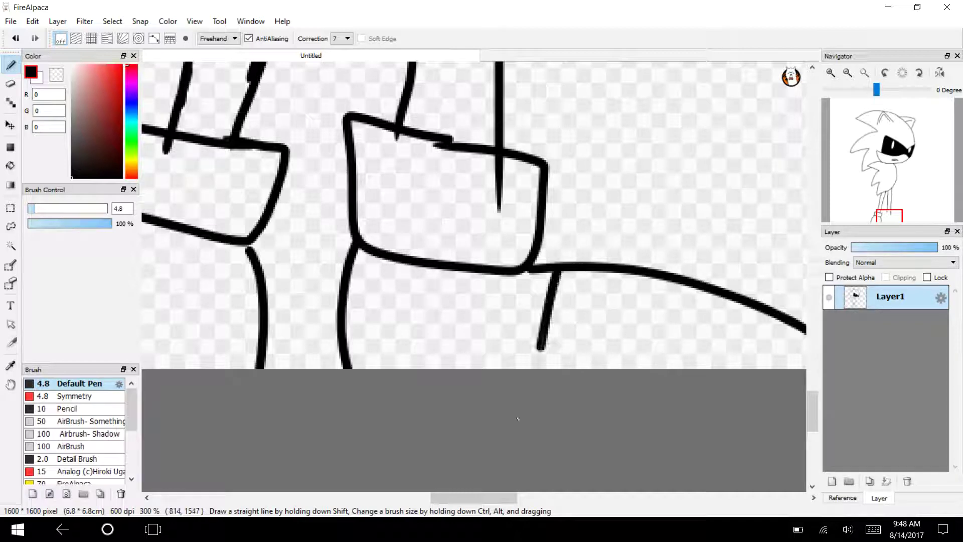
{"action": "left_click_drag", "start_coordinate": [671, 275], "coordinate": [656, 371]}
- Draw a curved line across the lower part of the left shoe
{"action": "left_click_drag", "start_coordinate": [474, 497], "coordinate": [430, 498]}
{"action": "mouse_move", "coordinate": [559, 360]}
{"action": "left_mouse_down"}
{"action": "mouse_move", "coordinate": [375, 334]}
{"action": "mouse_move", "coordinate": [318, 353]}
{"action": "left_mouse_up"}
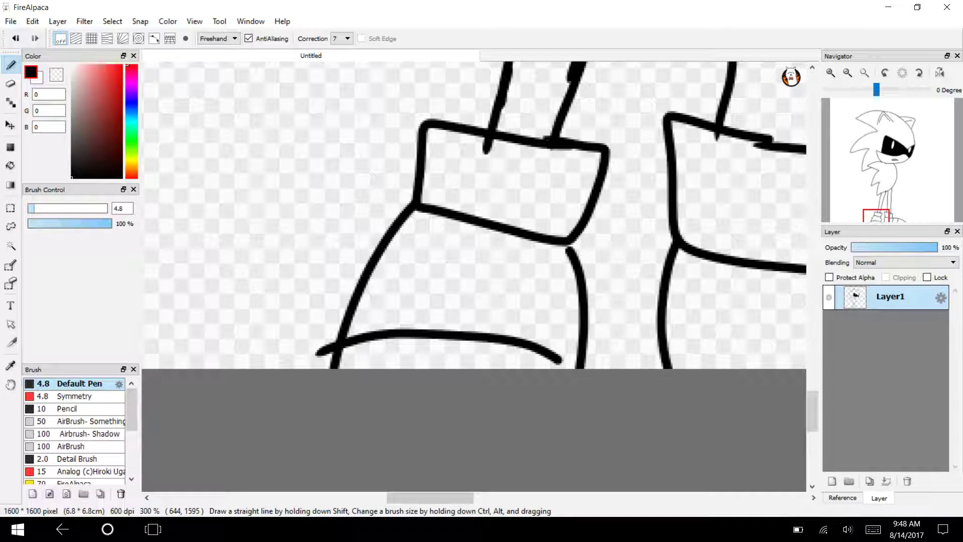
{"action": "key", "text": "ctrl+z"}
{"action": "mouse_move", "coordinate": [572, 367]}
{"action": "left_mouse_down"}
{"action": "mouse_move", "coordinate": [414, 337]}
{"action": "mouse_move", "coordinate": [341, 357]}
{"action": "left_mouse_up"}
- Erase the leg line ends that stick into both ankle cuffs, and return to the brush
{"action": "left_click_drag", "start_coordinate": [430, 498], "coordinate": [457, 497]}
{"action": "left_click", "coordinate": [10, 84]}
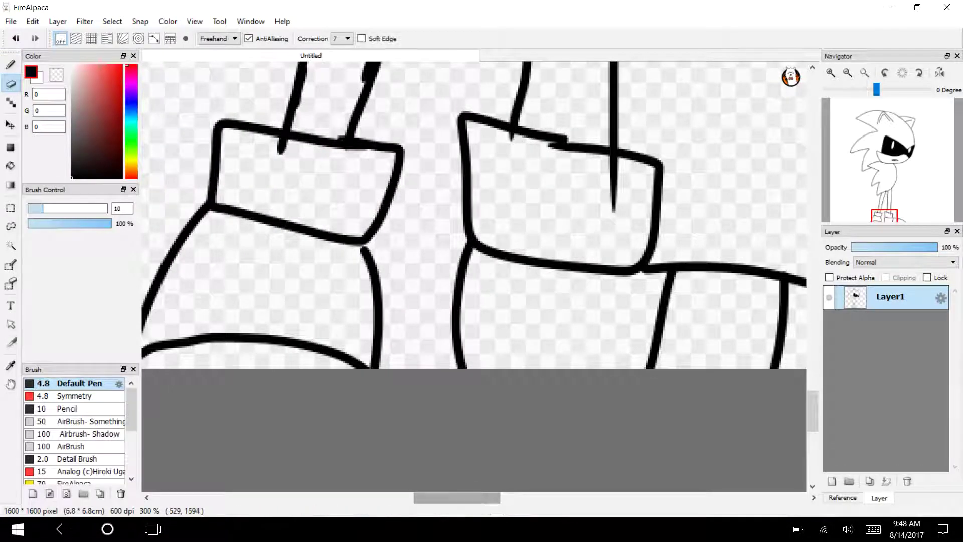
{"action": "left_click_drag", "start_coordinate": [286, 144], "coordinate": [280, 150]}
{"action": "left_click_drag", "start_coordinate": [614, 212], "coordinate": [613, 159]}
{"action": "left_click_drag", "start_coordinate": [814, 418], "coordinate": [813, 303]}
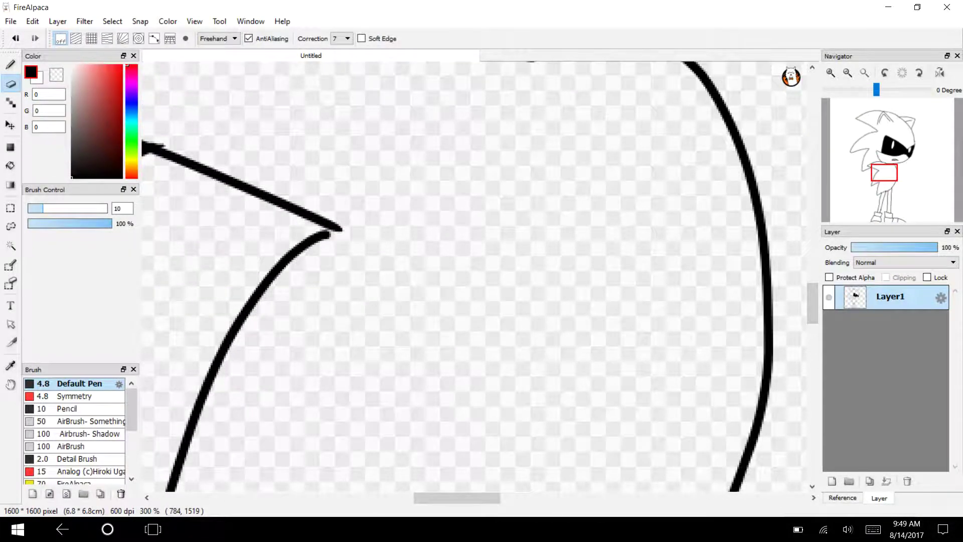
{"action": "left_click", "coordinate": [847, 73]}
{"action": "key", "text": "b"}
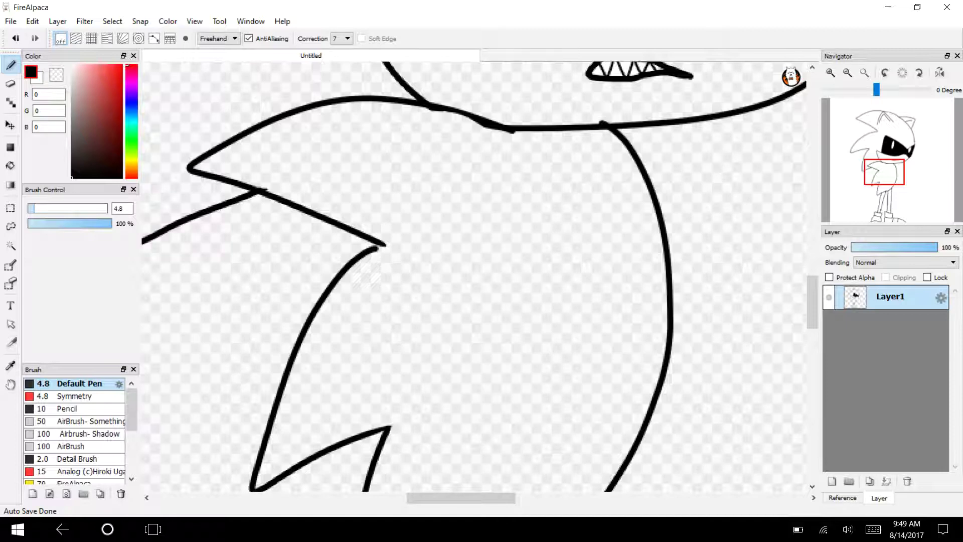
{"action": "left_click_drag", "start_coordinate": [497, 174], "coordinate": [371, 344]}
{"action": "left_click_drag", "start_coordinate": [536, 224], "coordinate": [444, 353]}
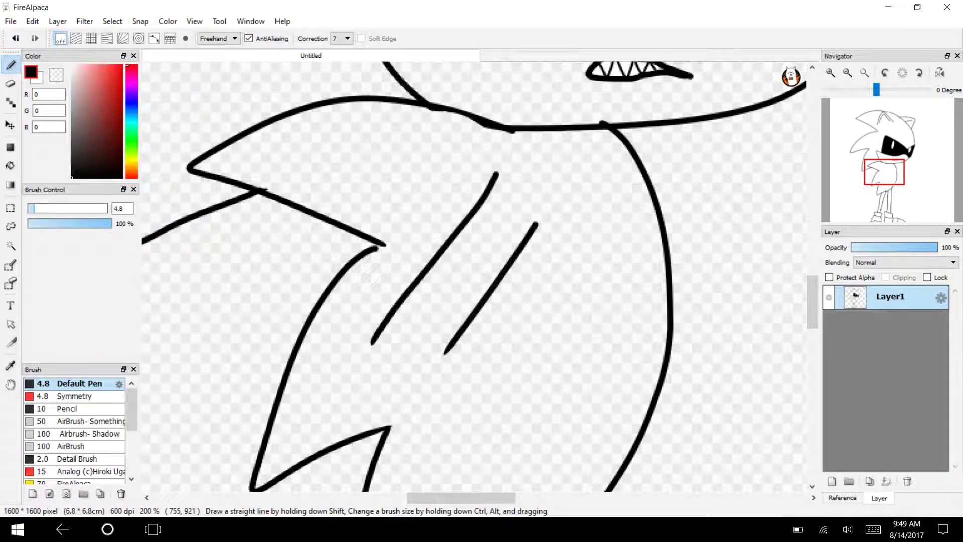
{"action": "key", "text": "ctrl+z"}
{"action": "key", "text": "ctrl+z"}
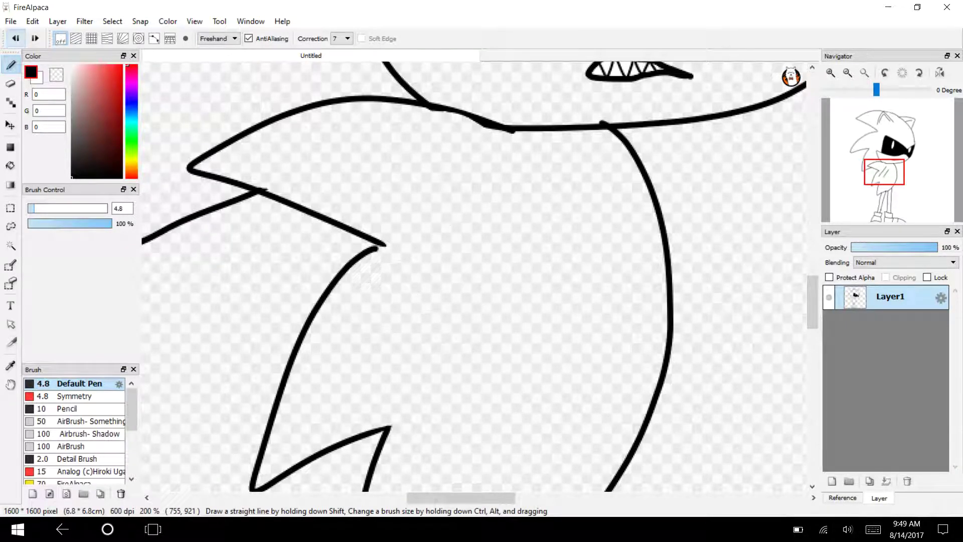
{"action": "key", "text": "ctrl+y"}
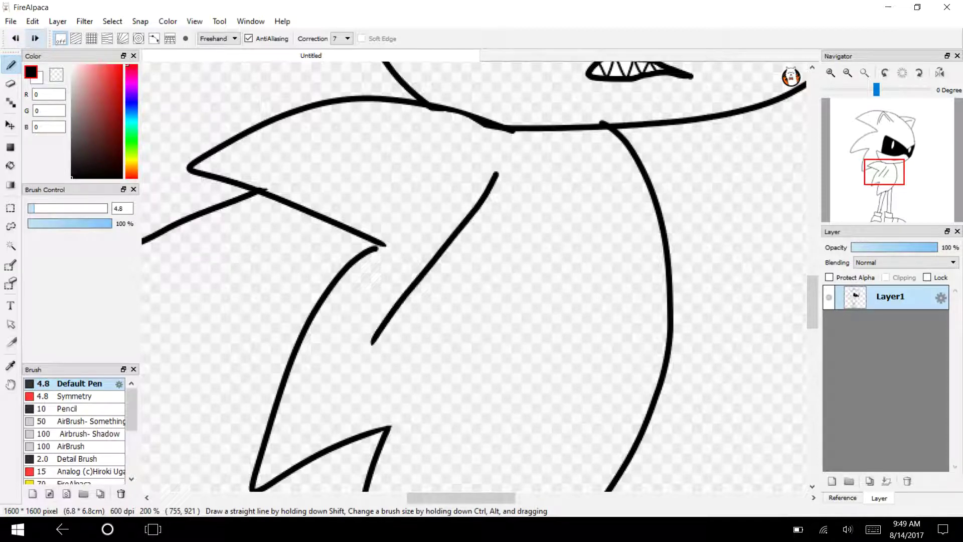
{"action": "key", "text": "ctrl+z"}
- Draw a bent arm across the body with parallel upper-arm and forearm lines, ending in a cuff at the wrist
{"action": "left_click_drag", "start_coordinate": [503, 185], "coordinate": [645, 378]}
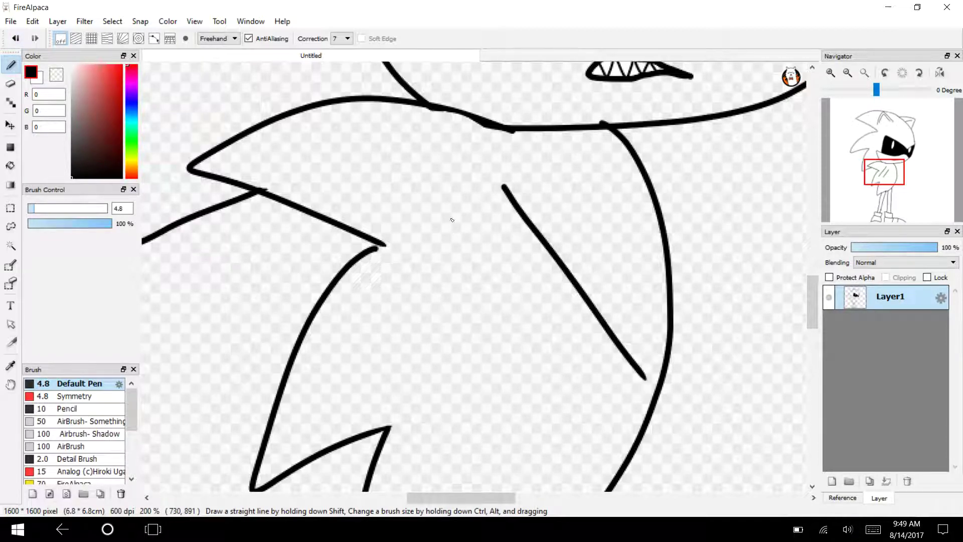
{"action": "left_click_drag", "start_coordinate": [449, 216], "coordinate": [597, 422]}
{"action": "left_click_drag", "start_coordinate": [627, 357], "coordinate": [740, 250]}
{"action": "mouse_move", "coordinate": [581, 406]}
{"action": "left_mouse_down"}
{"action": "mouse_move", "coordinate": [616, 449]}
{"action": "mouse_move", "coordinate": [695, 402]}
{"action": "mouse_move", "coordinate": [791, 320]}
{"action": "left_mouse_up"}
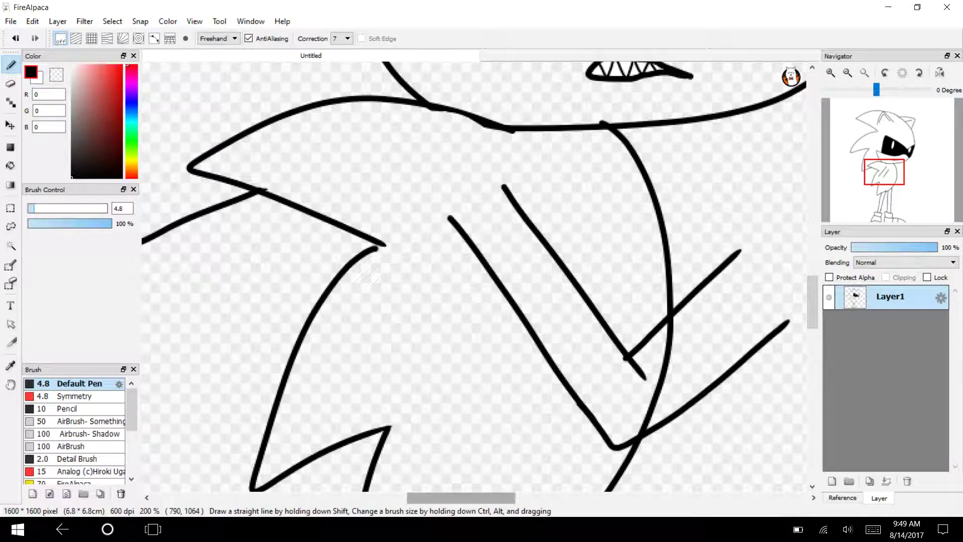
{"action": "left_click_drag", "start_coordinate": [461, 498], "coordinate": [491, 498]}
{"action": "mouse_move", "coordinate": [600, 320]}
{"action": "left_mouse_down"}
{"action": "mouse_move", "coordinate": [535, 242]}
{"action": "mouse_move", "coordinate": [636, 294]}
{"action": "mouse_move", "coordinate": [605, 338]}
{"action": "mouse_move", "coordinate": [591, 321]}
{"action": "left_mouse_up"}
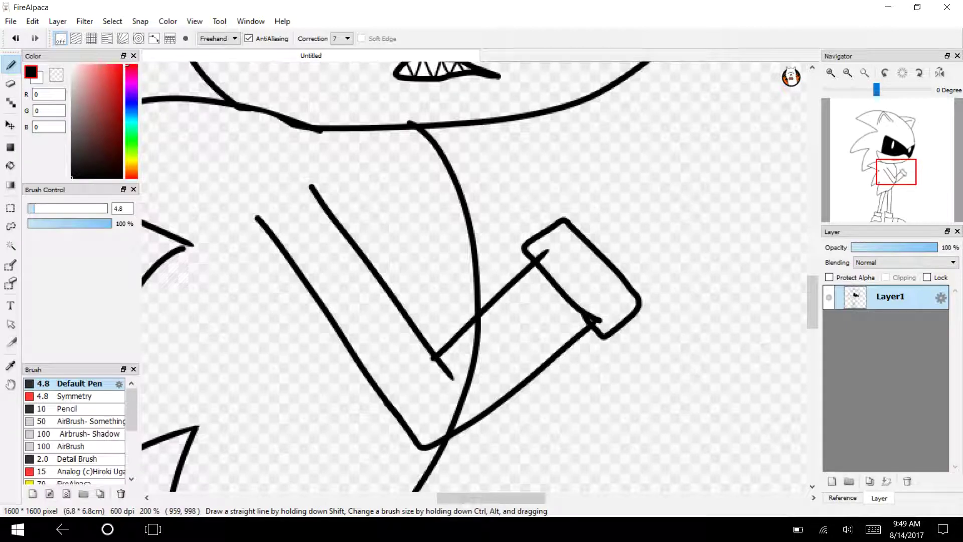
- Try drawing a hand with pointed, claw-like fingers from the wrist cuff
{"action": "mouse_move", "coordinate": [896, 172]}
{"action": "left_mouse_down"}
{"action": "mouse_move", "coordinate": [903, 151]}
{"action": "mouse_move", "coordinate": [909, 166]}
{"action": "left_mouse_up"}
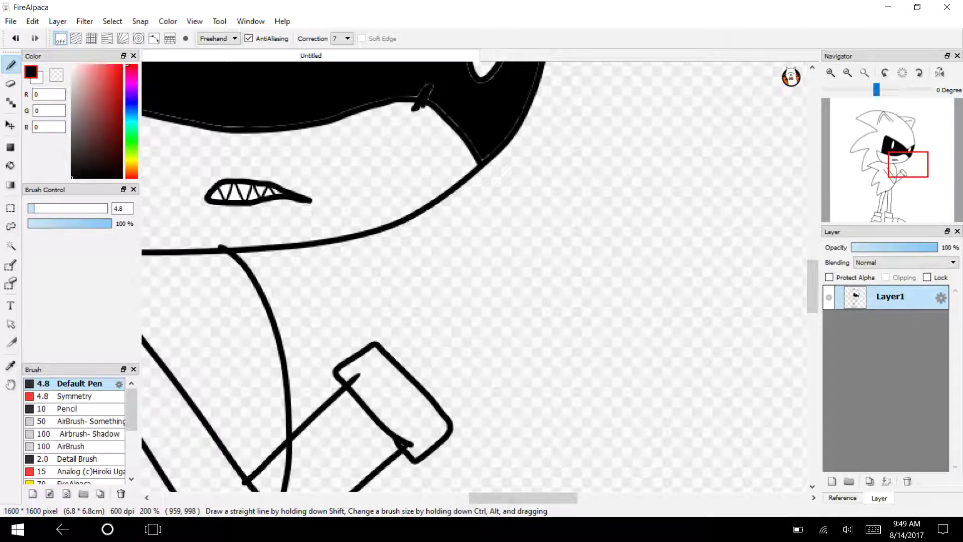
{"action": "mouse_move", "coordinate": [374, 344]}
{"action": "left_mouse_down"}
{"action": "mouse_move", "coordinate": [430, 262]}
{"action": "mouse_move", "coordinate": [434, 302]}
{"action": "left_mouse_up"}
{"action": "mouse_move", "coordinate": [454, 427]}
{"action": "left_mouse_down"}
{"action": "mouse_move", "coordinate": [543, 334]}
{"action": "mouse_move", "coordinate": [489, 359]}
{"action": "left_mouse_up"}
{"action": "mouse_move", "coordinate": [504, 347]}
{"action": "left_mouse_down"}
{"action": "mouse_move", "coordinate": [520, 331]}
{"action": "mouse_move", "coordinate": [530, 288]}
{"action": "mouse_move", "coordinate": [476, 326]}
{"action": "left_mouse_up"}
{"action": "mouse_move", "coordinate": [521, 292]}
{"action": "left_mouse_down"}
{"action": "mouse_move", "coordinate": [507, 259]}
{"action": "mouse_move", "coordinate": [452, 315]}
{"action": "left_mouse_up"}
{"action": "mouse_move", "coordinate": [489, 271]}
{"action": "left_mouse_down"}
{"action": "mouse_move", "coordinate": [475, 251]}
{"action": "mouse_move", "coordinate": [444, 289]}
{"action": "left_mouse_up"}
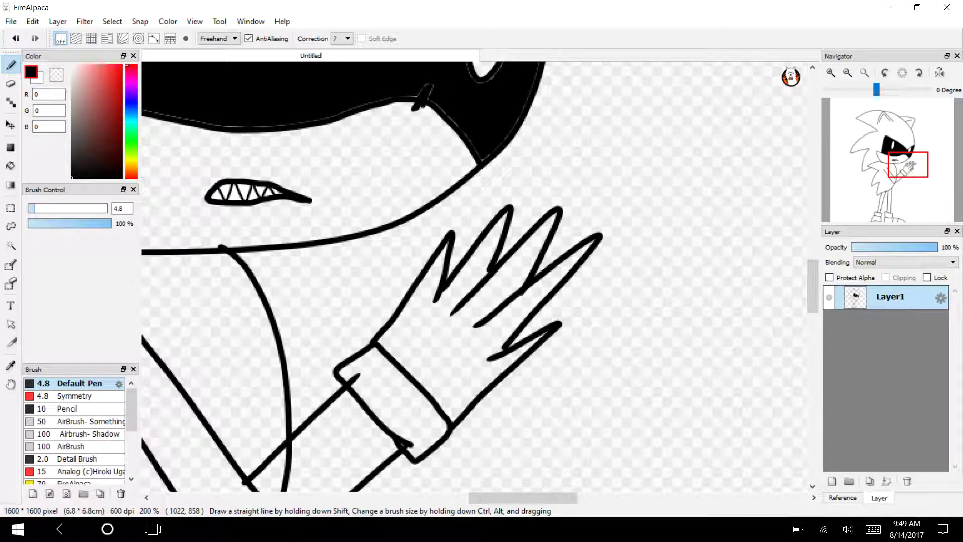
{"action": "left_click_drag", "start_coordinate": [908, 164], "coordinate": [905, 172]}
{"action": "mouse_move", "coordinate": [301, 172]}
{"action": "left_mouse_down"}
{"action": "mouse_move", "coordinate": [343, 221]}
{"action": "mouse_move", "coordinate": [384, 233]}
{"action": "left_mouse_up"}
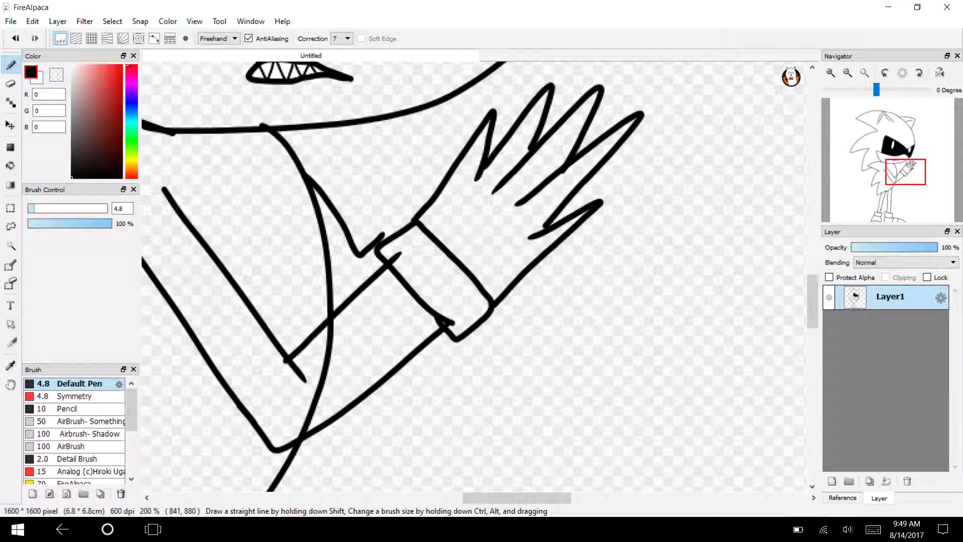
{"action": "key", "text": "ctrl+z"}
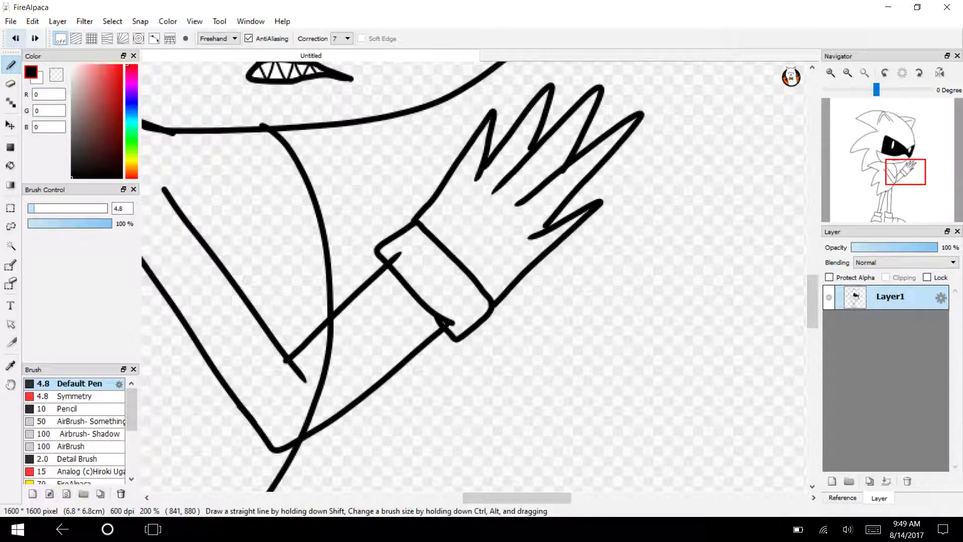
{"action": "left_click_drag", "start_coordinate": [313, 197], "coordinate": [373, 290]}
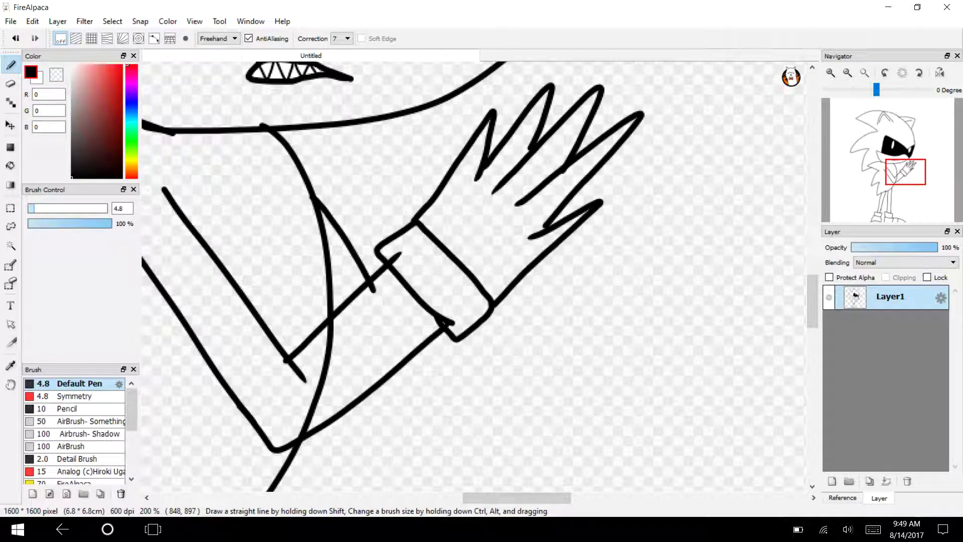
{"action": "key", "text": "ctrl+z"}
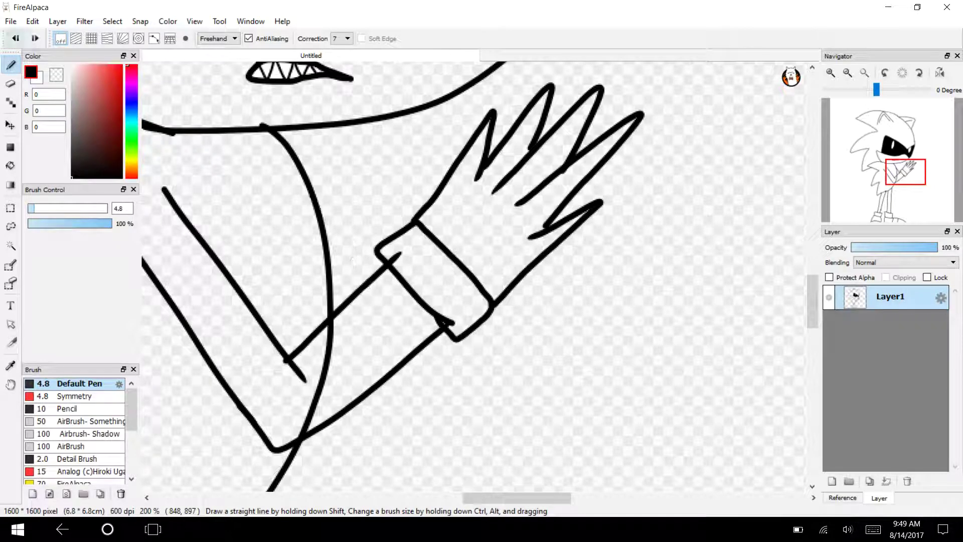
{"action": "left_click_drag", "start_coordinate": [276, 134], "coordinate": [367, 208]}
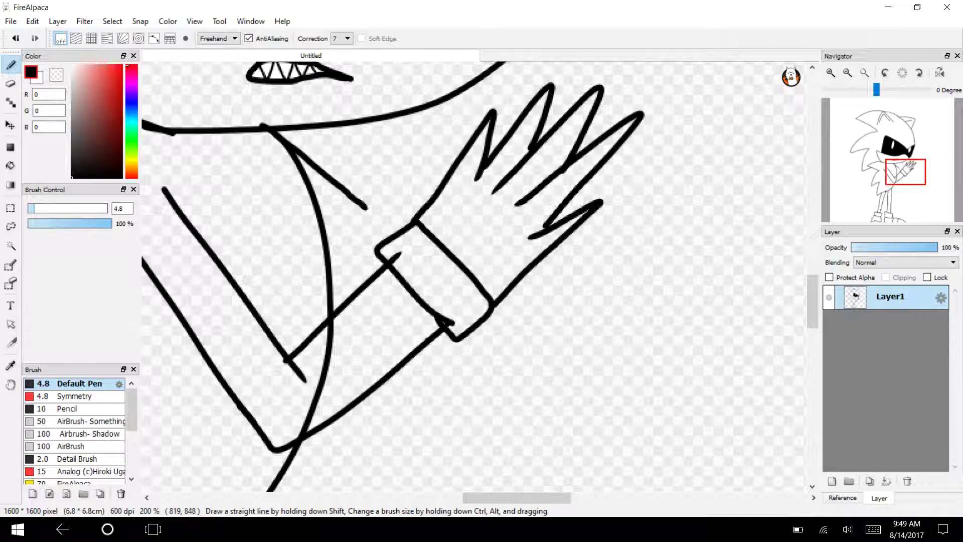
- Undo the trial line beside the neck and the strokes of the pointed hand
{"action": "key", "text": "ctrl+z"}
{"action": "key", "text": "ctrl+z"}
{"action": "key", "text": "ctrl+z"}
{"action": "key", "text": "ctrl+z"}
{"action": "key", "text": "ctrl+z"}
{"action": "key", "text": "ctrl+z"}
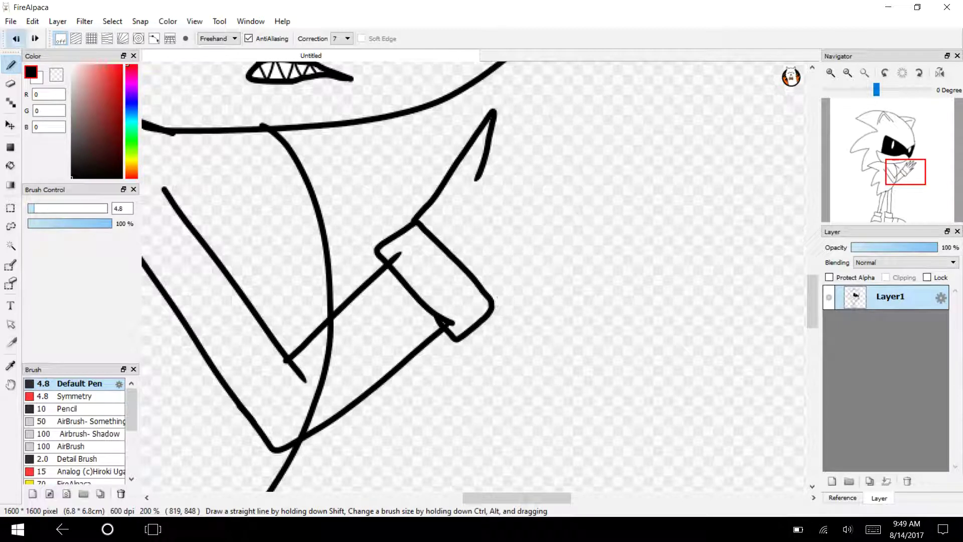
- Draw a gloved hand with rounded fingers and a thumb from the wrist cuff
{"action": "mouse_move", "coordinate": [484, 310]}
{"action": "left_mouse_down"}
{"action": "mouse_move", "coordinate": [558, 272]}
{"action": "mouse_move", "coordinate": [512, 251]}
{"action": "mouse_move", "coordinate": [565, 202]}
{"action": "mouse_move", "coordinate": [495, 231]}
{"action": "left_mouse_up"}
{"action": "mouse_move", "coordinate": [528, 194]}
{"action": "left_mouse_down"}
{"action": "mouse_move", "coordinate": [526, 149]}
{"action": "mouse_move", "coordinate": [469, 215]}
{"action": "left_mouse_up"}
{"action": "mouse_move", "coordinate": [494, 167]}
{"action": "left_mouse_down"}
{"action": "mouse_move", "coordinate": [460, 155]}
{"action": "mouse_move", "coordinate": [447, 184]}
{"action": "mouse_move", "coordinate": [409, 193]}
{"action": "mouse_move", "coordinate": [419, 222]}
{"action": "left_mouse_up"}
- Erase the section of the body outline that crosses the forearm
{"action": "left_click_drag", "start_coordinate": [812, 301], "coordinate": [812, 264]}
{"action": "scroll", "coordinate": [474, 275], "scroll_direction": "down", "scroll_amount": 5}
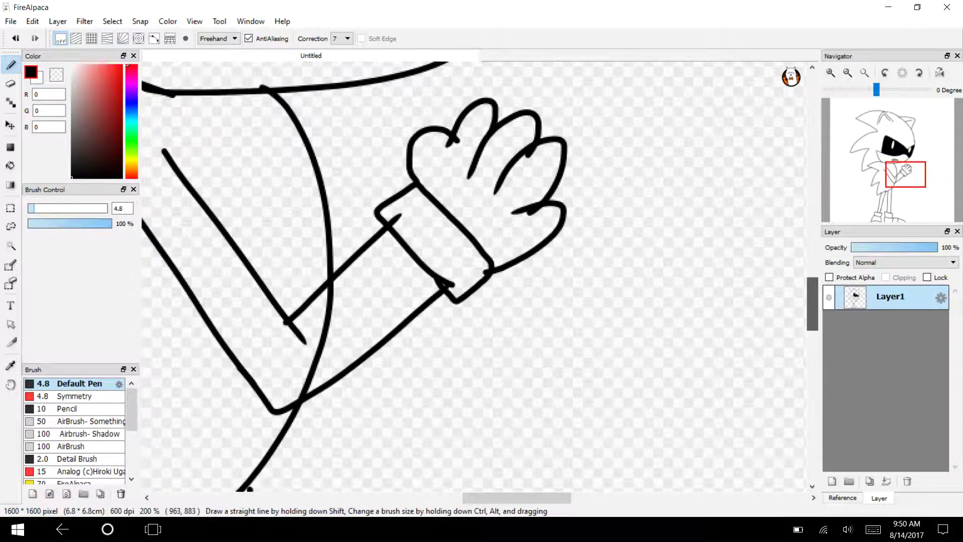
{"action": "key", "text": "e"}
{"action": "mouse_move", "coordinate": [331, 290]}
{"action": "left_mouse_down"}
{"action": "mouse_move", "coordinate": [297, 396]}
{"action": "mouse_move", "coordinate": [286, 393]}
{"action": "left_mouse_up"}
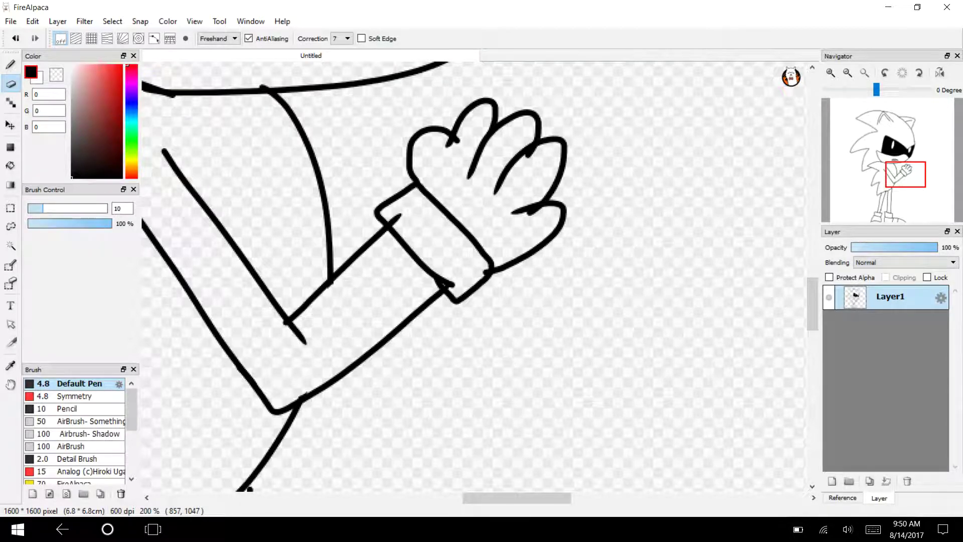
- Draw a curved chest line from the body outline below the neck to the upper arm with the Default Pen
{"action": "left_click_drag", "start_coordinate": [895, 180], "coordinate": [894, 172]}
{"action": "left_click", "coordinate": [10, 64]}
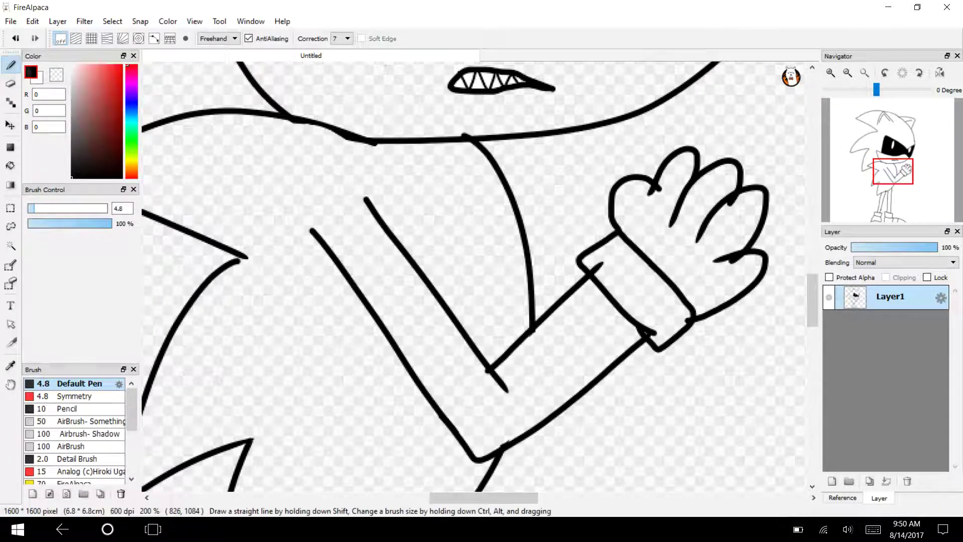
{"action": "left_click_drag", "start_coordinate": [498, 167], "coordinate": [394, 239]}
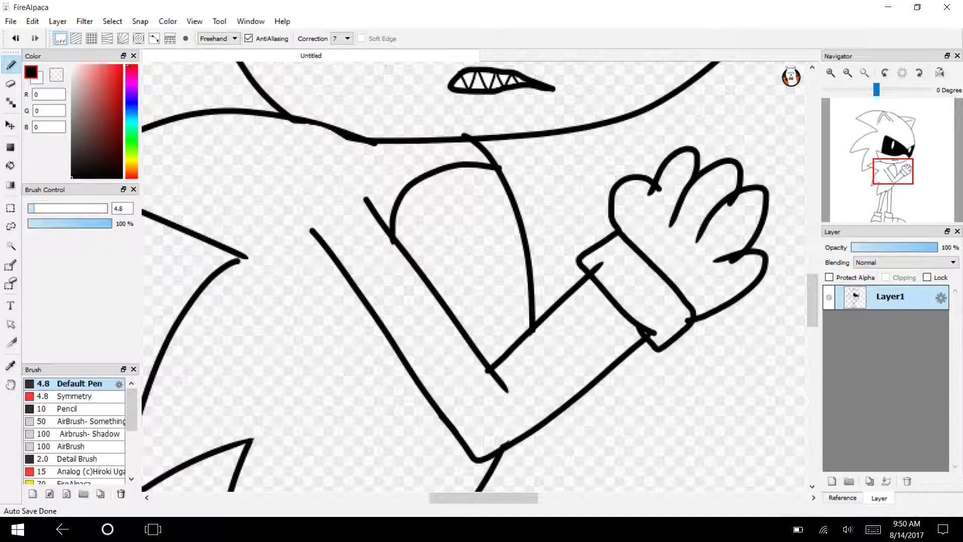
- Draw a belly line from the upper arm's back edge down to the lower body outline with the Default Pen
{"action": "left_click_drag", "start_coordinate": [819, 305], "coordinate": [817, 323]}
{"action": "scroll", "coordinate": [476, 276], "scroll_direction": "down", "scroll_amount": 5}
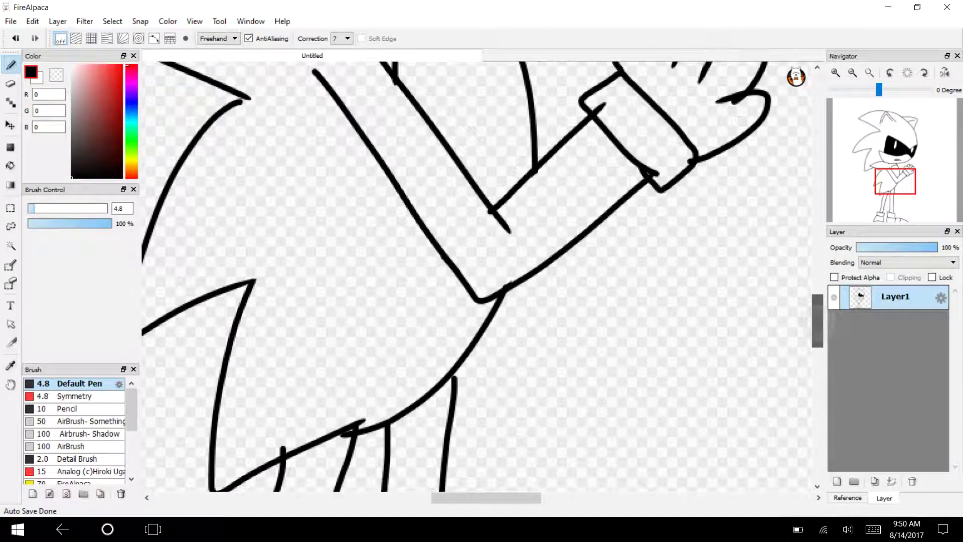
{"action": "left_click_drag", "start_coordinate": [817, 323], "coordinate": [818, 322]}
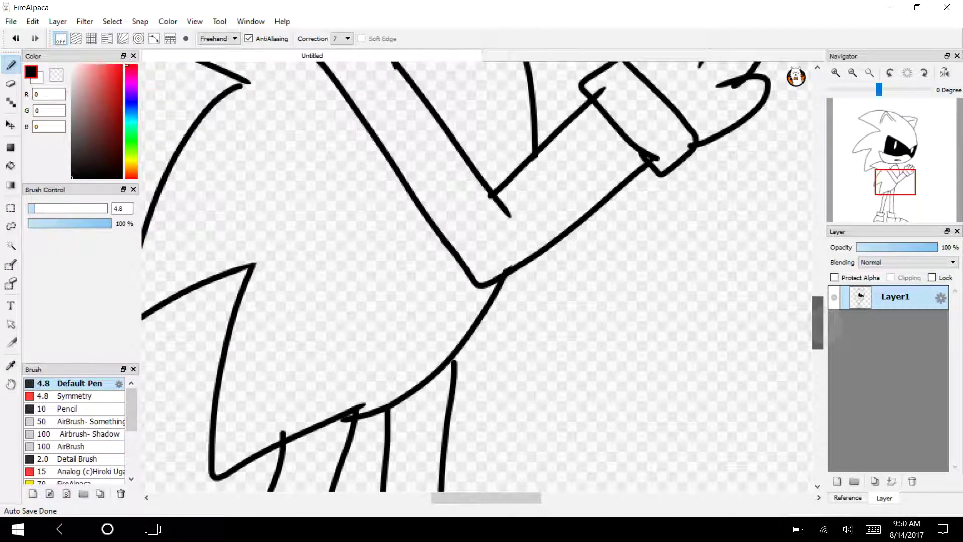
{"action": "scroll", "coordinate": [477, 276], "scroll_direction": "up", "scroll_amount": 3}
{"action": "scroll", "coordinate": [477, 276], "scroll_direction": "down", "scroll_amount": 3}
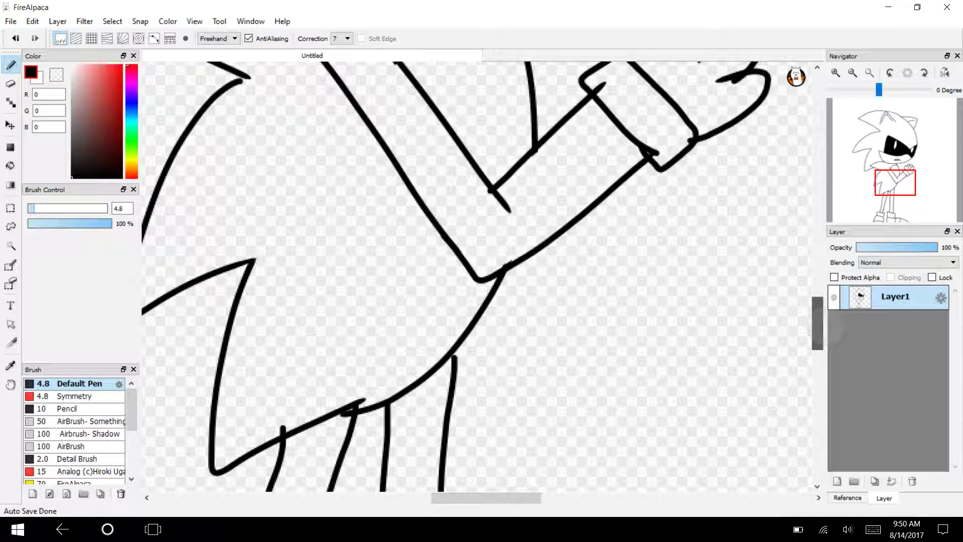
{"action": "scroll", "coordinate": [477, 275], "scroll_direction": "up", "scroll_amount": 2}
{"action": "scroll", "coordinate": [476, 276], "scroll_direction": "down", "scroll_amount": 1}
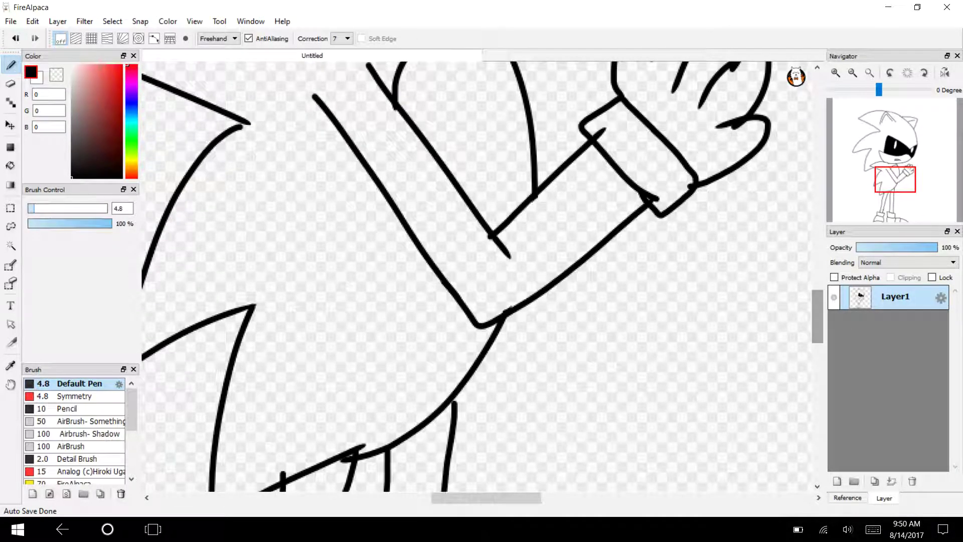
{"action": "mouse_move", "coordinate": [376, 180]}
{"action": "left_mouse_down"}
{"action": "mouse_move", "coordinate": [378, 263]}
{"action": "mouse_move", "coordinate": [407, 432]}
{"action": "left_mouse_up"}
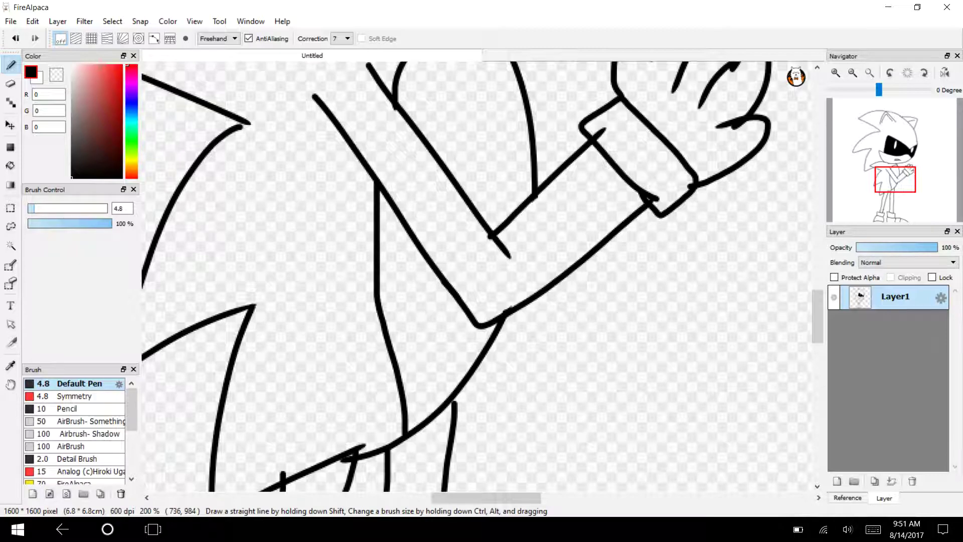
- Fill the head and quills with purple (RGB 97, 56, 213) using the Bucket tool
{"action": "left_click", "coordinate": [852, 72]}
{"action": "left_click", "coordinate": [852, 72]}
{"action": "left_click_drag", "start_coordinate": [817, 299], "coordinate": [817, 271]}
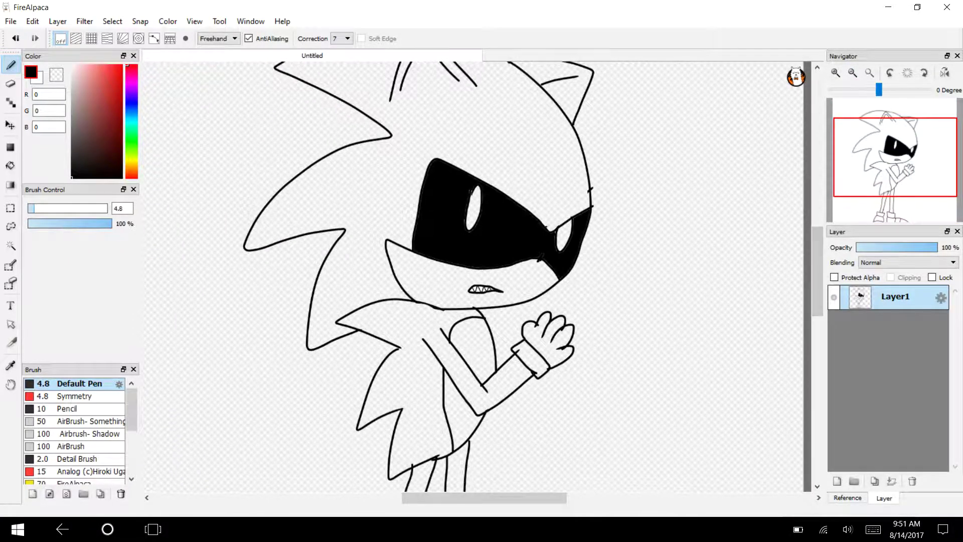
{"action": "left_click", "coordinate": [128, 98]}
{"action": "left_click", "coordinate": [100, 79]}
{"action": "left_click", "coordinate": [109, 83]}
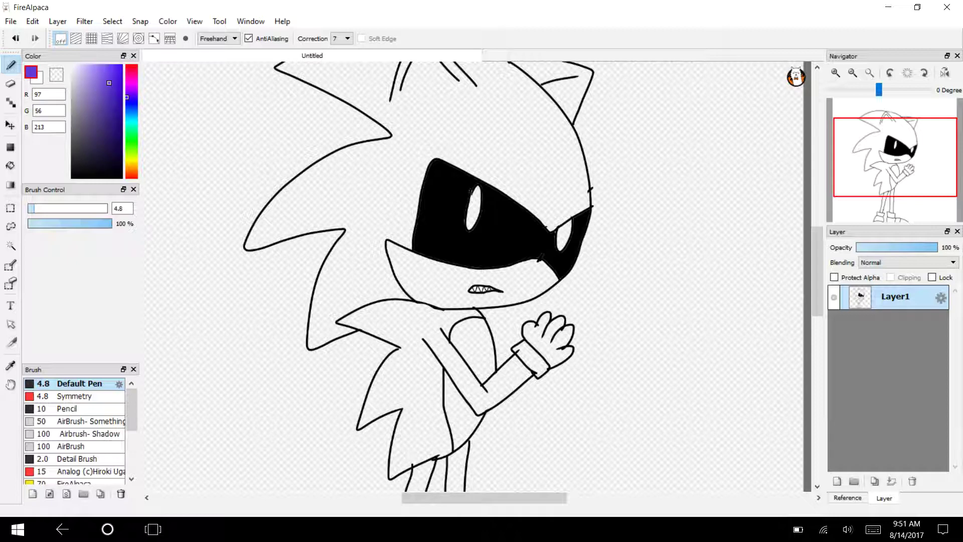
{"action": "left_click", "coordinate": [10, 165]}
{"action": "left_click", "coordinate": [351, 161]}
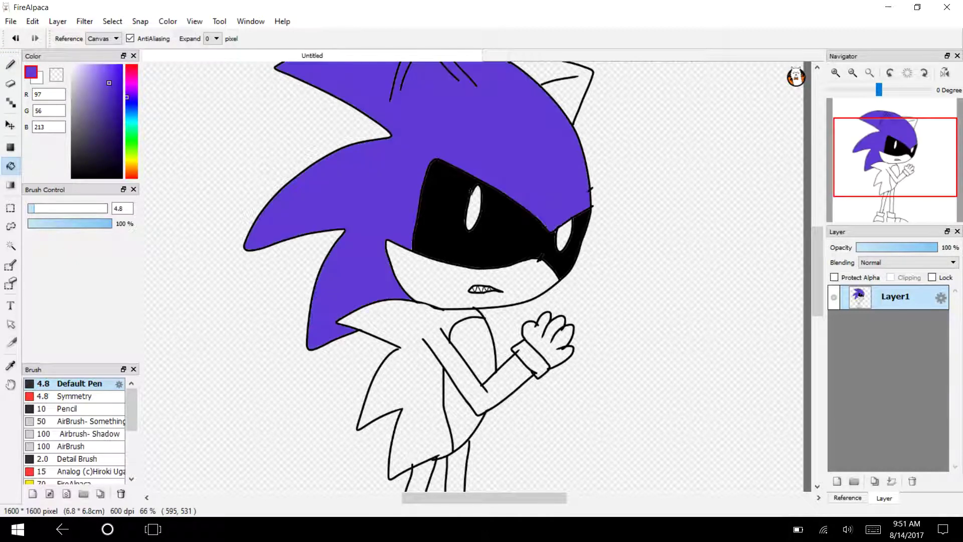
- Refill the head and quills with a darker purple (RGB 75, 45, 163) and fill the far ear with it
{"action": "left_click", "coordinate": [109, 106]}
{"action": "left_click", "coordinate": [386, 182]}
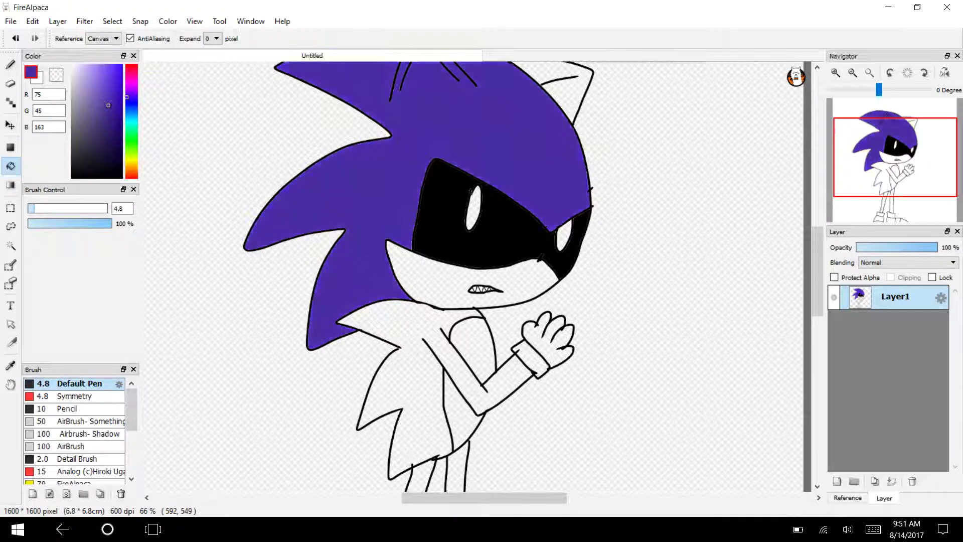
{"action": "left_click", "coordinate": [566, 90]}
- Switch to the YouTube playlist in the browser, skip the ad and play the Giygas Theme "You Can't Run"
{"action": "key", "text": "super+Tab"}
{"action": "left_click", "coordinate": [742, 165]}
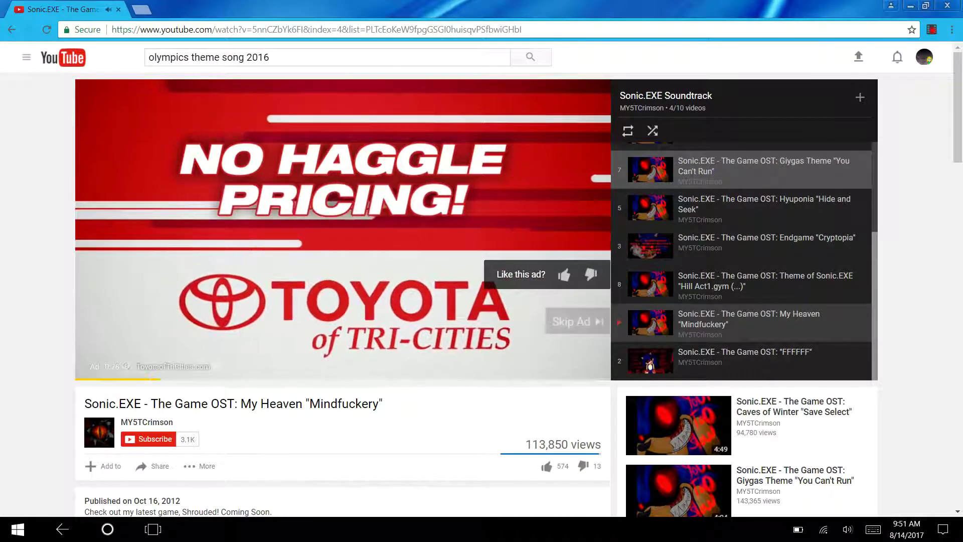
{"action": "left_click", "coordinate": [577, 321]}
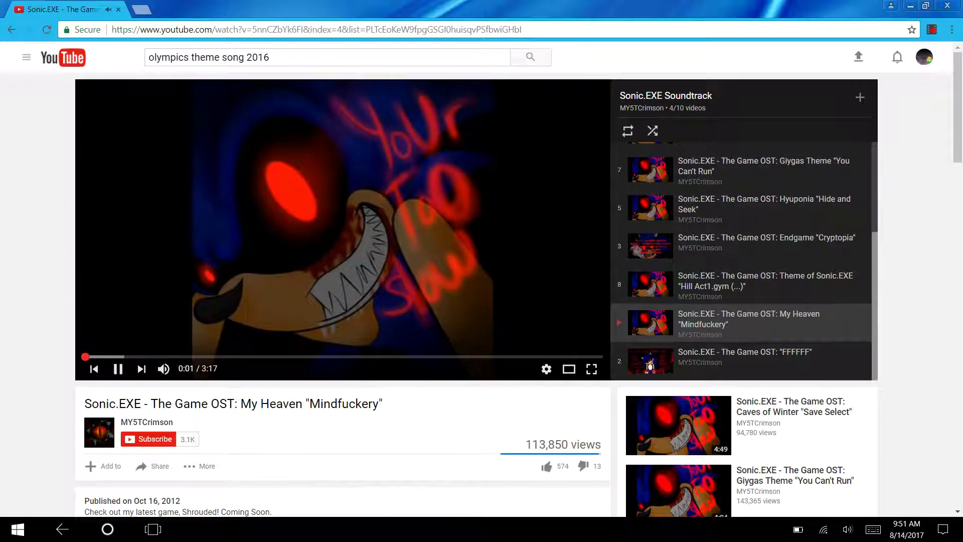
{"action": "left_click", "coordinate": [741, 169]}
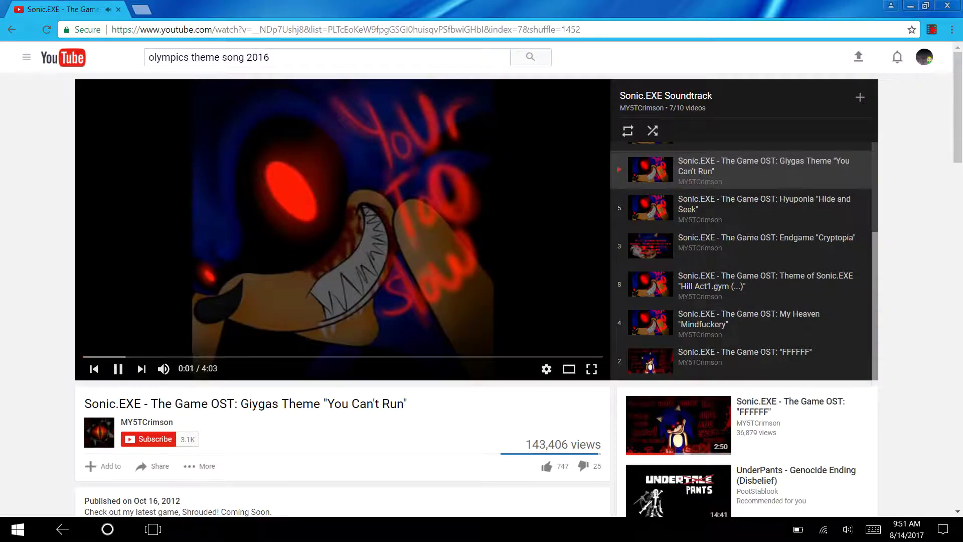
- Return to FireAlpaca and fill the body, arm and both legs with the dark purple
{"action": "key", "text": "super+Tab"}
{"action": "left_click", "coordinate": [677, 150]}
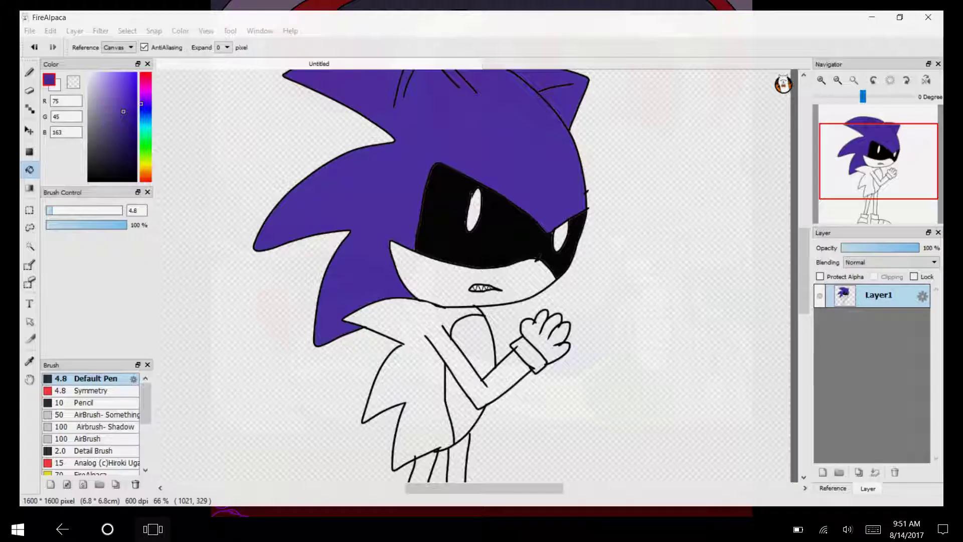
{"action": "left_click", "coordinate": [404, 396]}
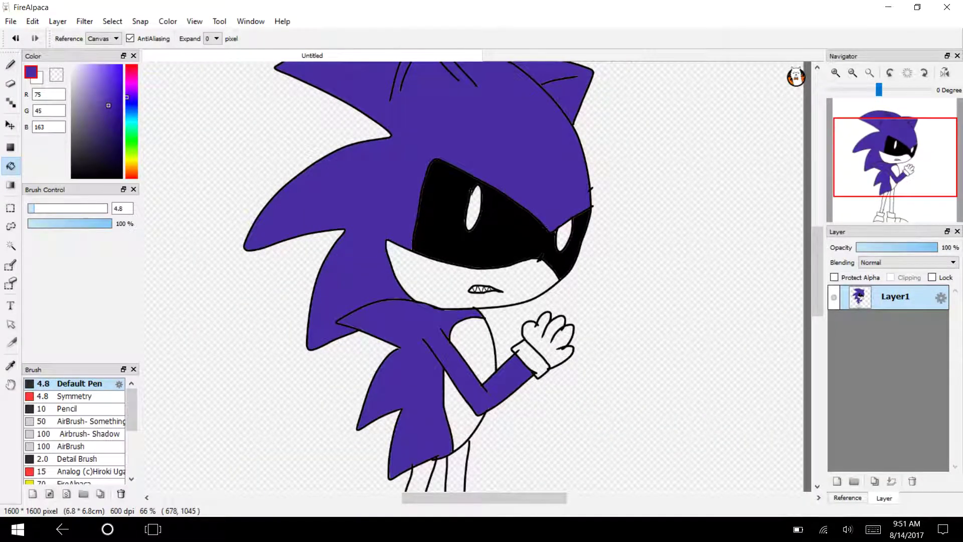
{"action": "scroll", "coordinate": [471, 276], "scroll_direction": "down", "scroll_amount": 3}
{"action": "left_click", "coordinate": [414, 331]}
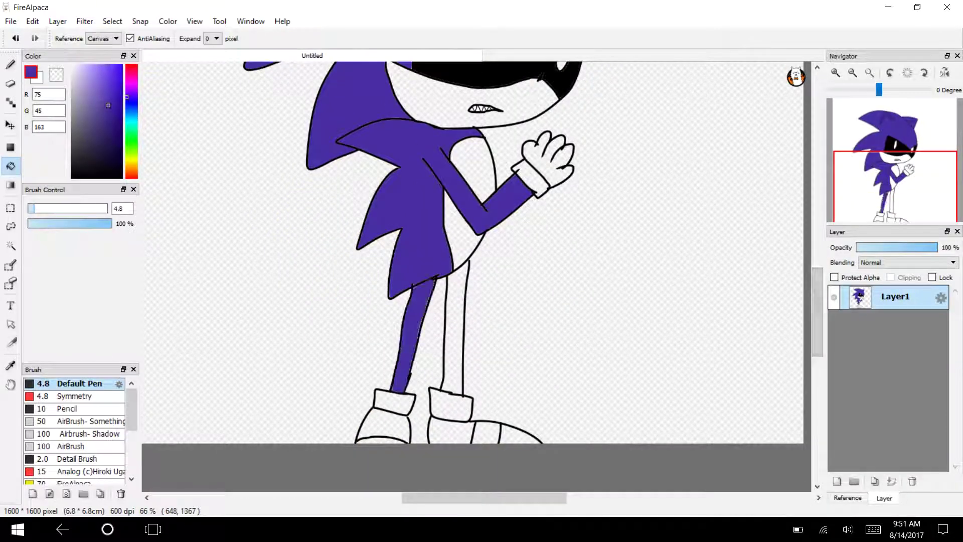
{"action": "left_click", "coordinate": [455, 346]}
{"action": "scroll", "coordinate": [472, 276], "scroll_direction": "up", "scroll_amount": 3}
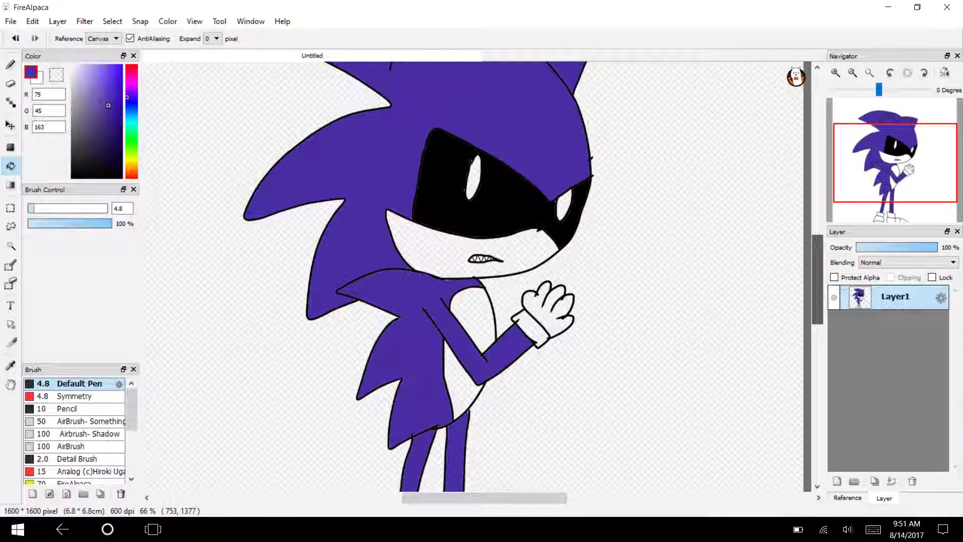
- Fill the muzzle, chest and belly with cream (RGB 255, 247, 225), and the glove and its cuff with white
{"action": "mouse_move", "coordinate": [816, 295]}
{"action": "left_mouse_down"}
{"action": "mouse_move", "coordinate": [817, 305]}
{"action": "mouse_move", "coordinate": [816, 292]}
{"action": "left_mouse_up"}
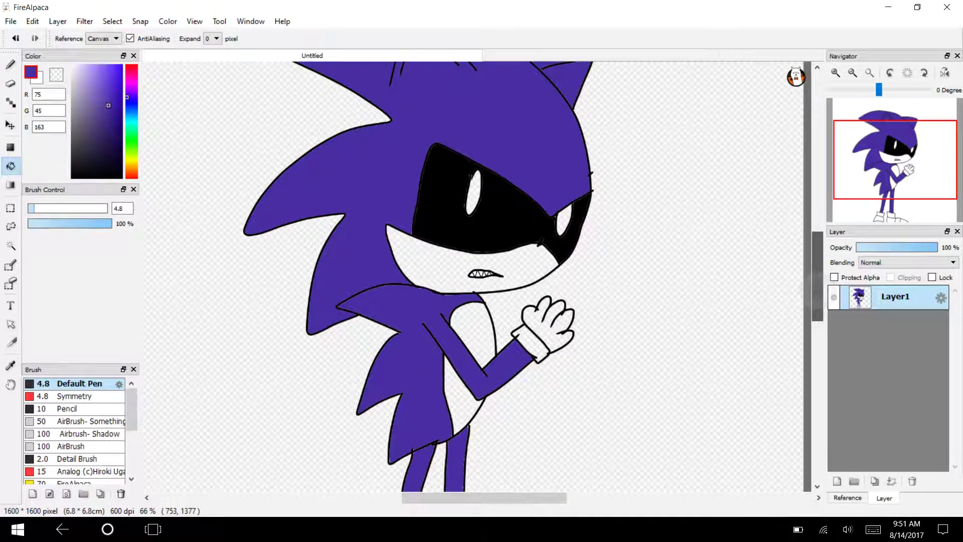
{"action": "scroll", "coordinate": [472, 276], "scroll_direction": "up", "scroll_amount": 2}
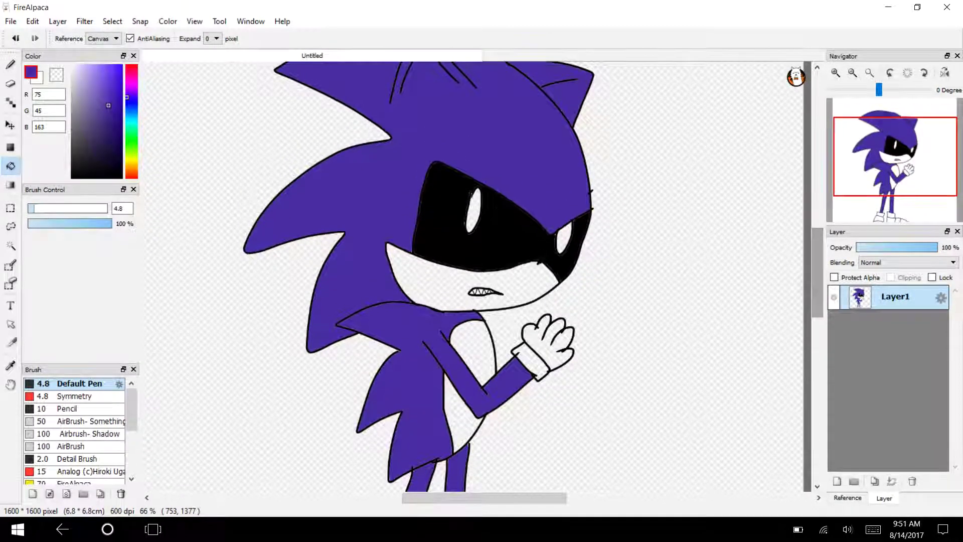
{"action": "left_click_drag", "start_coordinate": [131, 171], "coordinate": [132, 164]}
{"action": "left_click", "coordinate": [77, 65]}
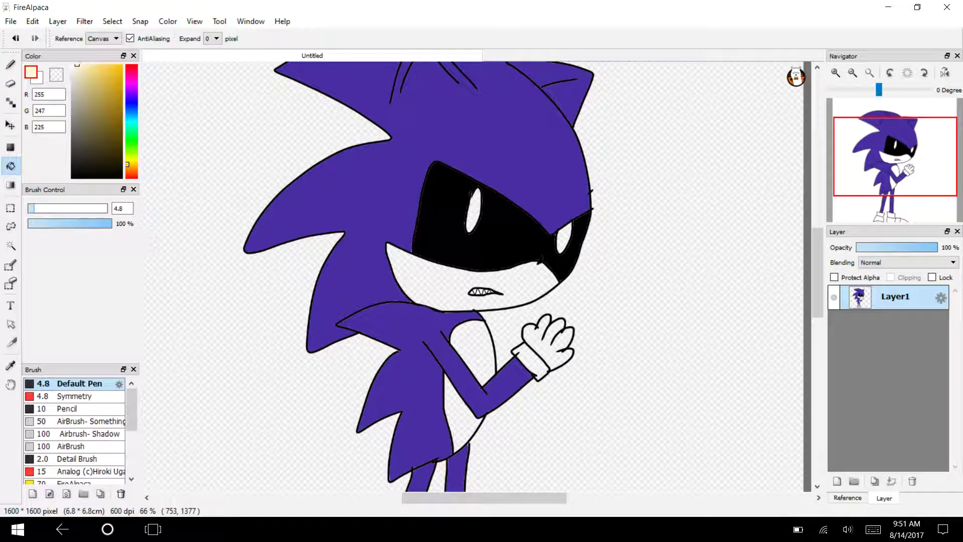
{"action": "left_click", "coordinate": [467, 295]}
{"action": "left_click", "coordinate": [466, 351]}
{"action": "left_click", "coordinate": [465, 418]}
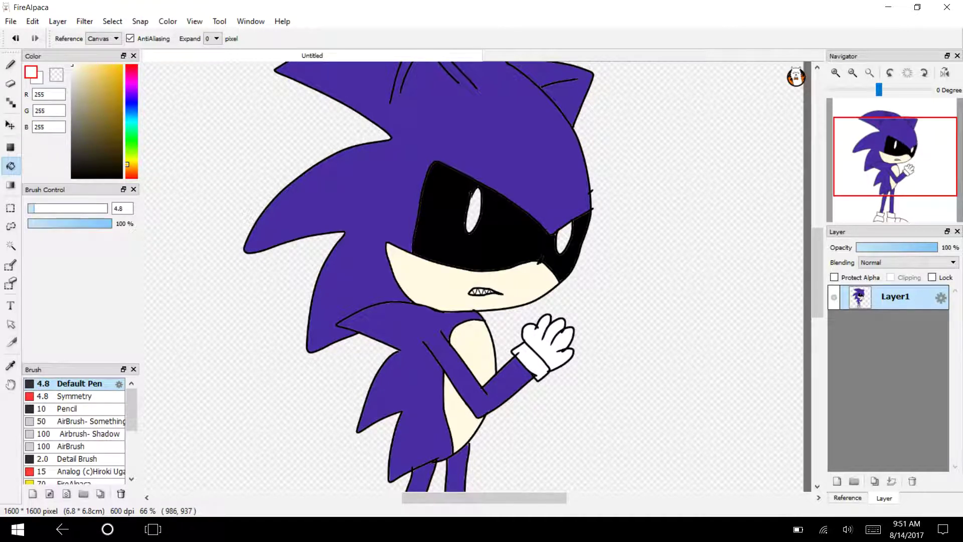
- Sample the muzzle's cream and draw a line with the Default Pen that closes the base of the near ear's inner triangle
{"action": "scroll", "coordinate": [542, 351], "scroll_direction": "up", "scroll_amount": 2}
{"action": "scroll", "coordinate": [473, 276], "scroll_direction": "up", "scroll_amount": 3}
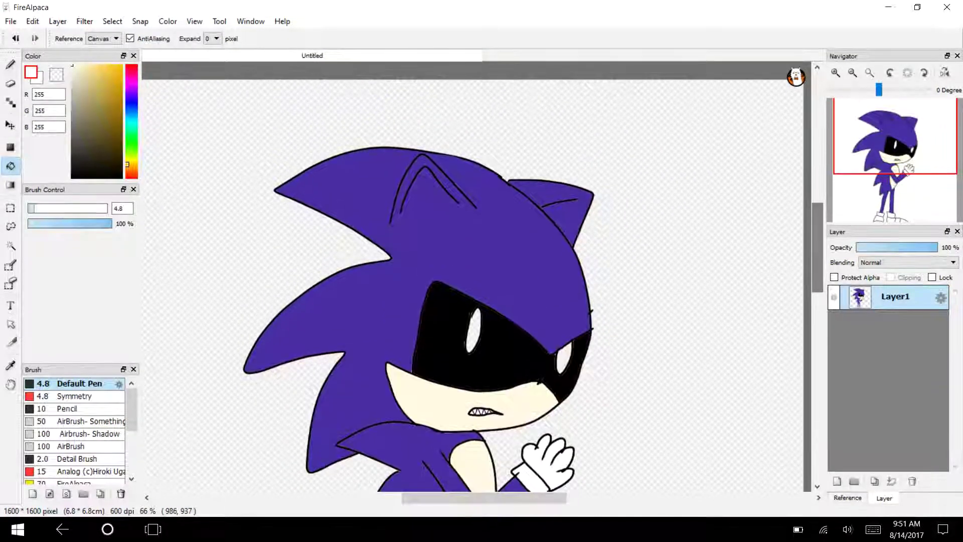
{"action": "left_click", "coordinate": [10, 366]}
{"action": "left_click", "coordinate": [416, 401]}
{"action": "left_click", "coordinate": [11, 65]}
{"action": "left_click", "coordinate": [836, 73]}
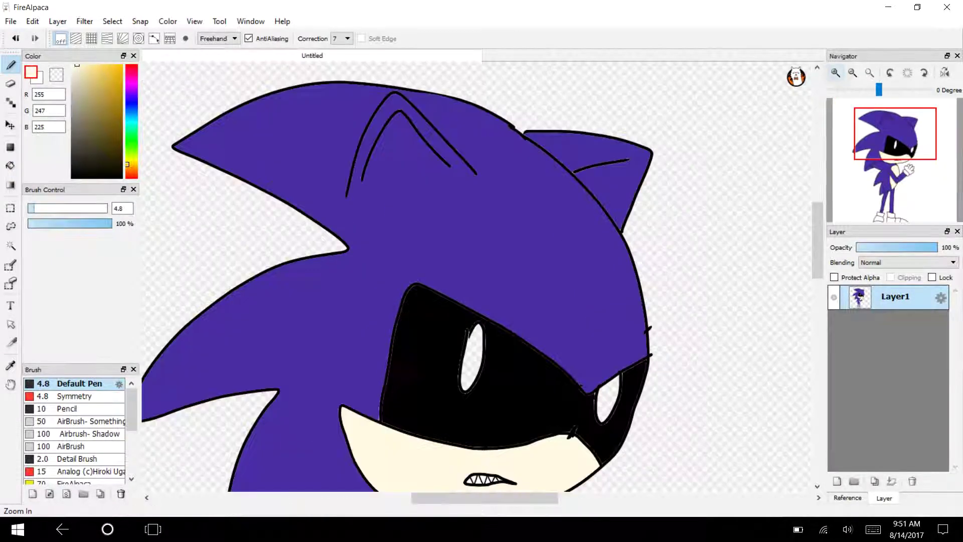
{"action": "left_click", "coordinate": [836, 72]}
{"action": "left_click", "coordinate": [836, 73]}
{"action": "left_click_drag", "start_coordinate": [817, 217], "coordinate": [817, 192]}
{"action": "left_click_drag", "start_coordinate": [486, 497], "coordinate": [462, 498]}
{"action": "mouse_move", "coordinate": [577, 196]}
{"action": "left_mouse_down"}
{"action": "mouse_move", "coordinate": [384, 217]}
{"action": "mouse_move", "coordinate": [311, 236]}
{"action": "left_mouse_up"}
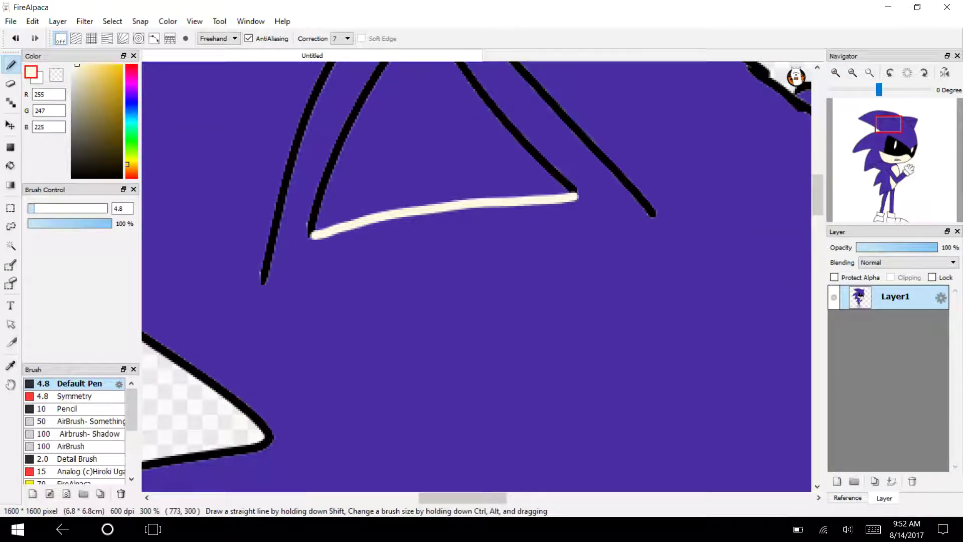
{"action": "key", "text": "e"}
- Fill the near ear's inner triangle with cream and paint over the thin seam along its base
{"action": "left_click", "coordinate": [10, 165]}
{"action": "left_click", "coordinate": [405, 169]}
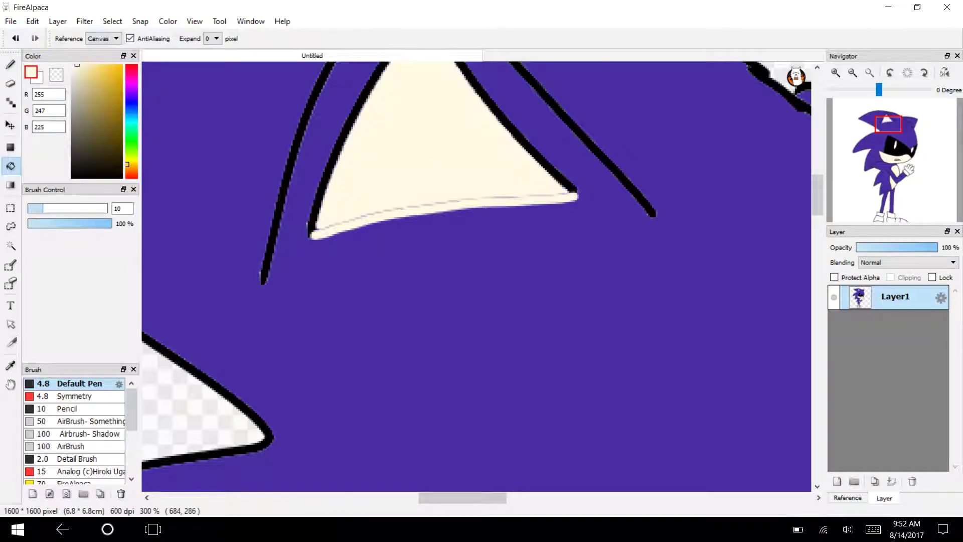
{"action": "mouse_move", "coordinate": [554, 197]}
{"action": "left_mouse_down"}
{"action": "mouse_move", "coordinate": [412, 206]}
{"action": "mouse_move", "coordinate": [317, 233]}
{"action": "left_mouse_up"}
{"action": "left_click_drag", "start_coordinate": [570, 196], "coordinate": [540, 196]}
{"action": "left_click", "coordinate": [852, 73]}
{"action": "left_click", "coordinate": [852, 73]}
{"action": "left_click", "coordinate": [853, 73]}
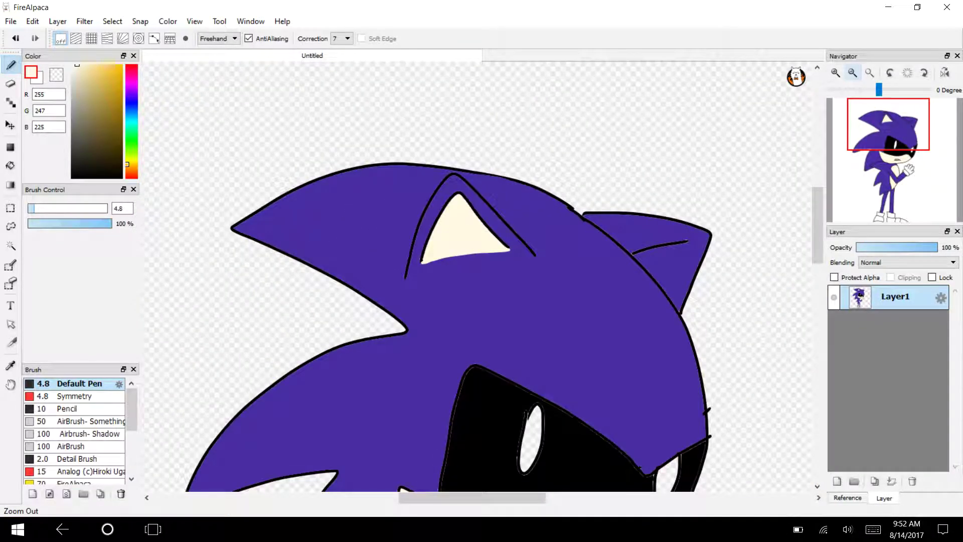
- Fill the main parts of both shoes with red (RGB 209, 0, 0)
{"action": "left_click", "coordinate": [901, 160]}
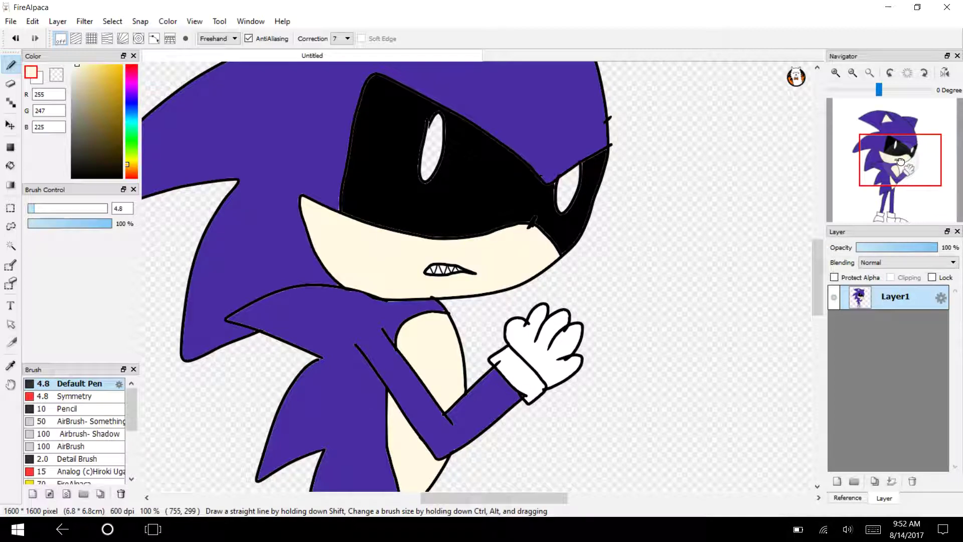
{"action": "left_click_drag", "start_coordinate": [900, 161], "coordinate": [892, 208]}
{"action": "left_click_drag", "start_coordinate": [114, 79], "coordinate": [131, 64]}
{"action": "left_click", "coordinate": [11, 166]}
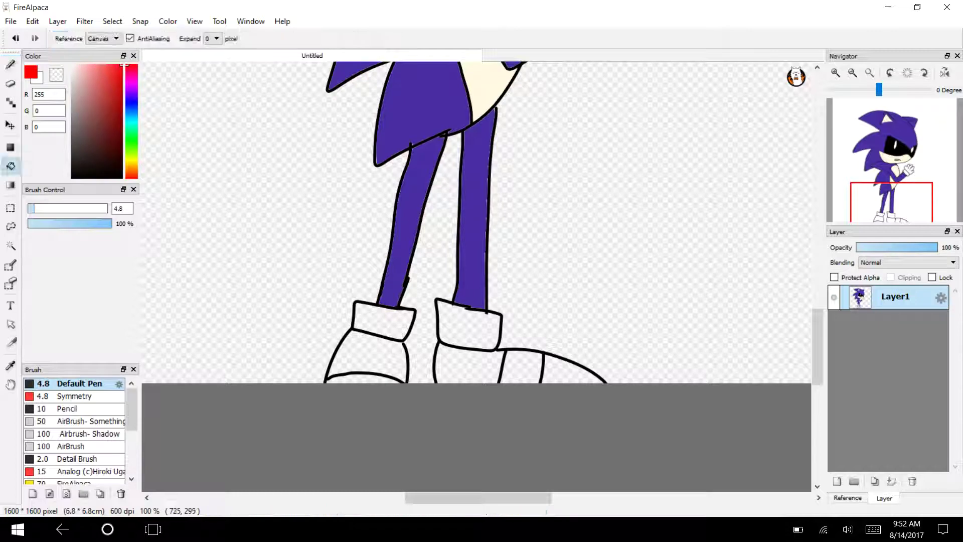
{"action": "left_click", "coordinate": [121, 84]}
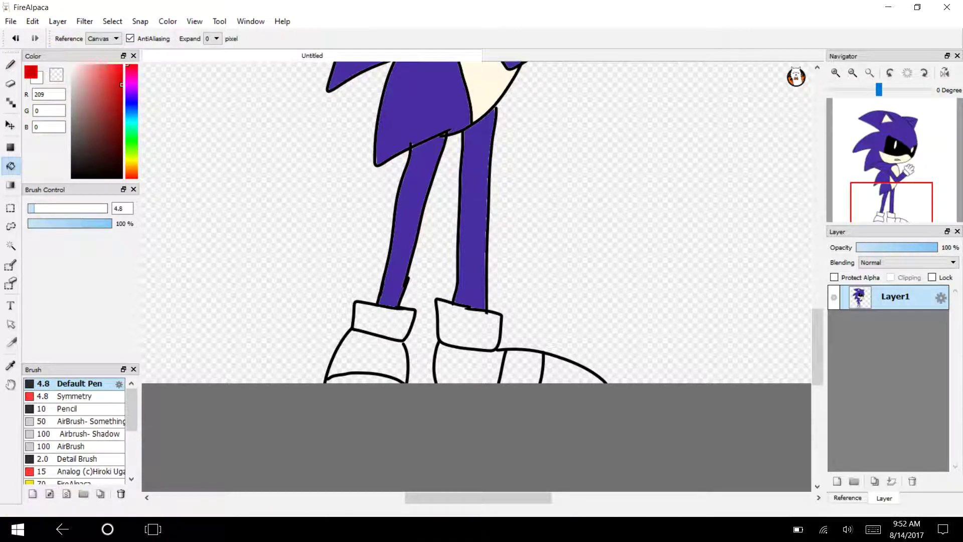
{"action": "left_click", "coordinate": [369, 358]}
{"action": "left_click", "coordinate": [464, 359]}
{"action": "left_click", "coordinate": [567, 370]}
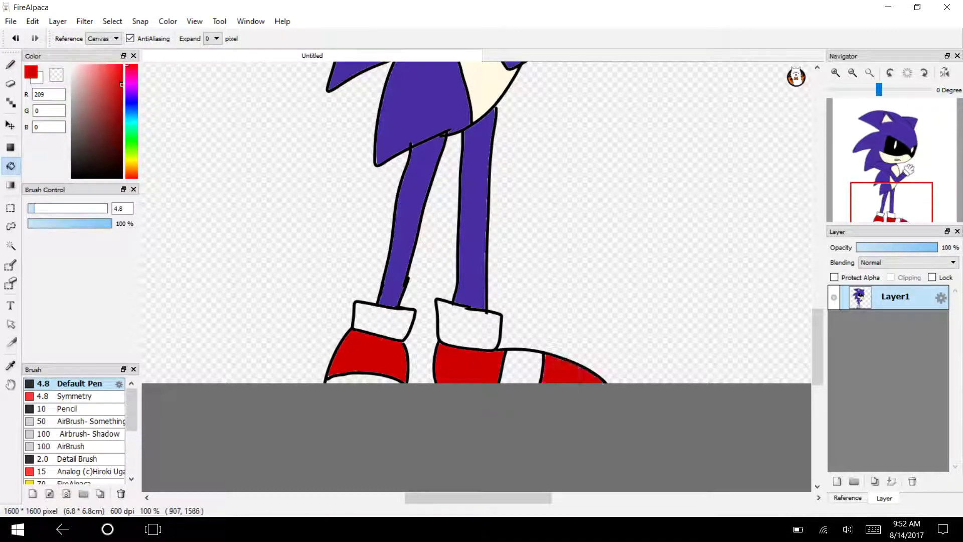
- Fill both shoe cuffs, the front shoe's stripe and the lower area of the rear shoe with white
{"action": "left_click", "coordinate": [73, 65]}
{"action": "left_click", "coordinate": [383, 319]}
{"action": "left_click", "coordinate": [469, 326]}
{"action": "left_click", "coordinate": [520, 366]}
{"action": "left_click", "coordinate": [359, 377]}
- Fill both eye slits in the black mask with bright red (RGB 255, 0, 0)
{"action": "left_click_drag", "start_coordinate": [817, 347], "coordinate": [817, 271]}
{"action": "left_click", "coordinate": [123, 65]}
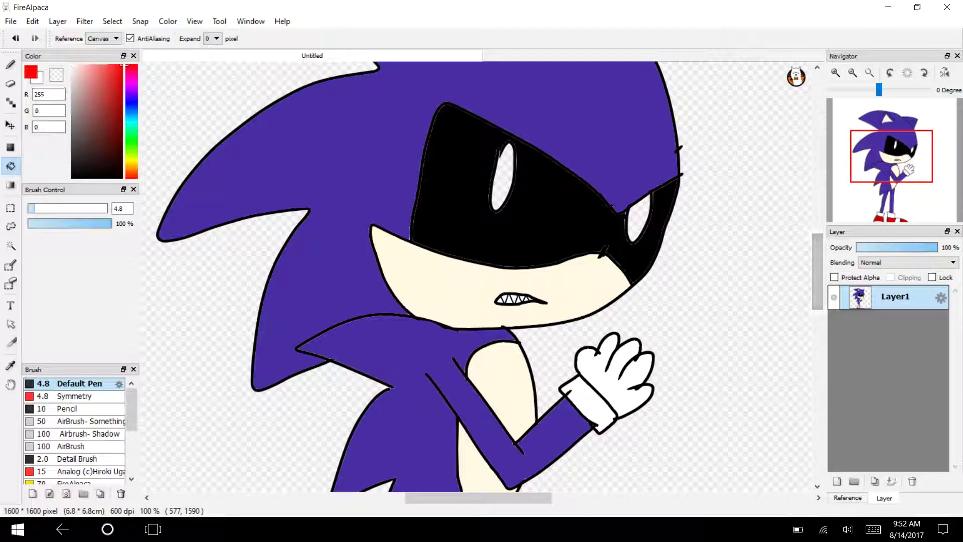
{"action": "left_click", "coordinate": [503, 178]}
{"action": "left_click", "coordinate": [638, 220]}
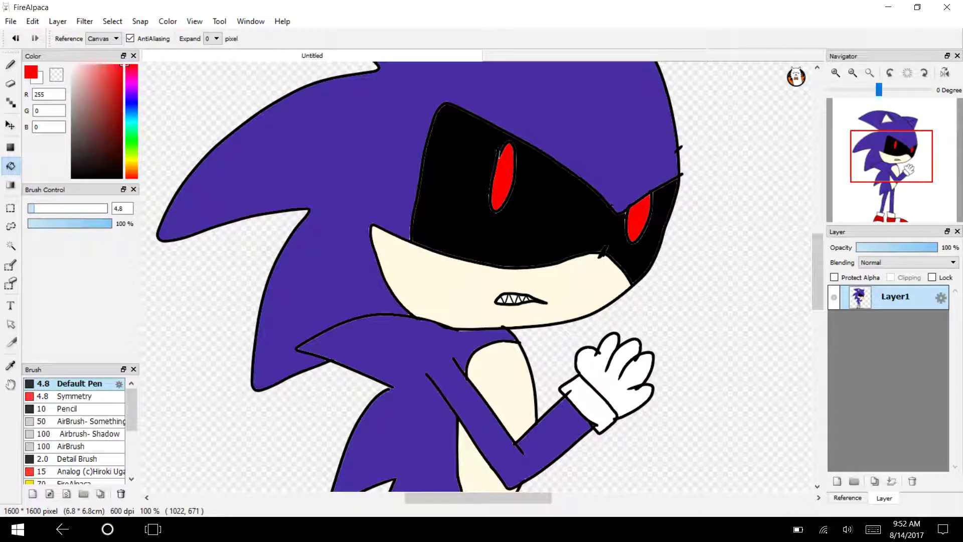
- Select the cream muzzle, draw a jagged line below the mask in red (RGB 237, 37, 37), and fill the area above it
{"action": "left_click", "coordinate": [103, 88]}
{"action": "left_click_drag", "start_coordinate": [103, 88], "coordinate": [115, 72]}
{"action": "left_click", "coordinate": [10, 64]}
{"action": "left_click", "coordinate": [835, 73]}
{"action": "left_click", "coordinate": [836, 73]}
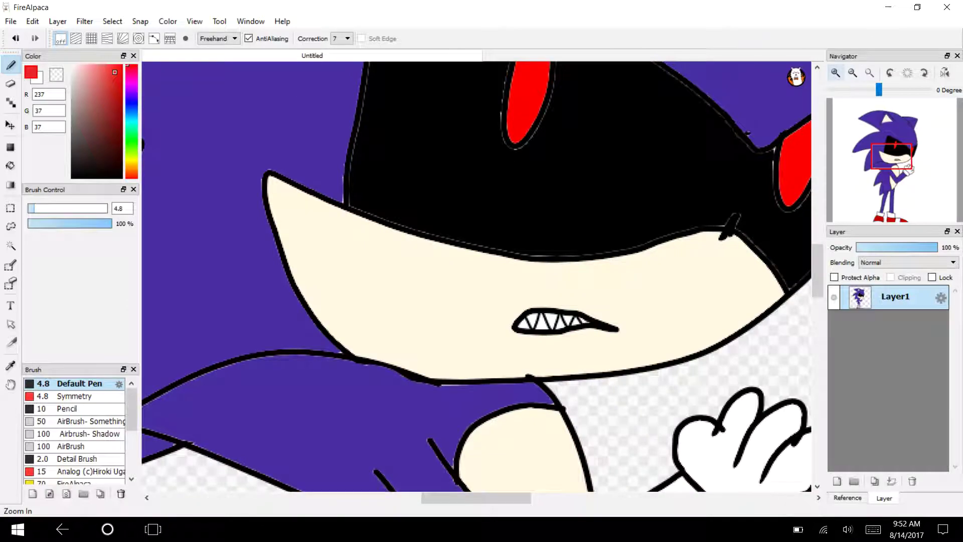
{"action": "left_click", "coordinate": [11, 246]}
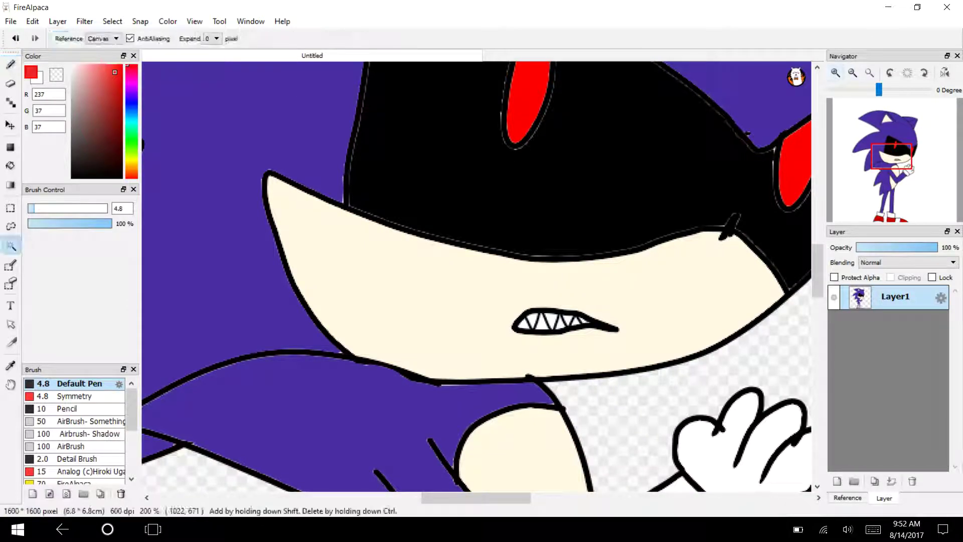
{"action": "left_click", "coordinate": [386, 283]}
{"action": "left_click", "coordinate": [11, 64]}
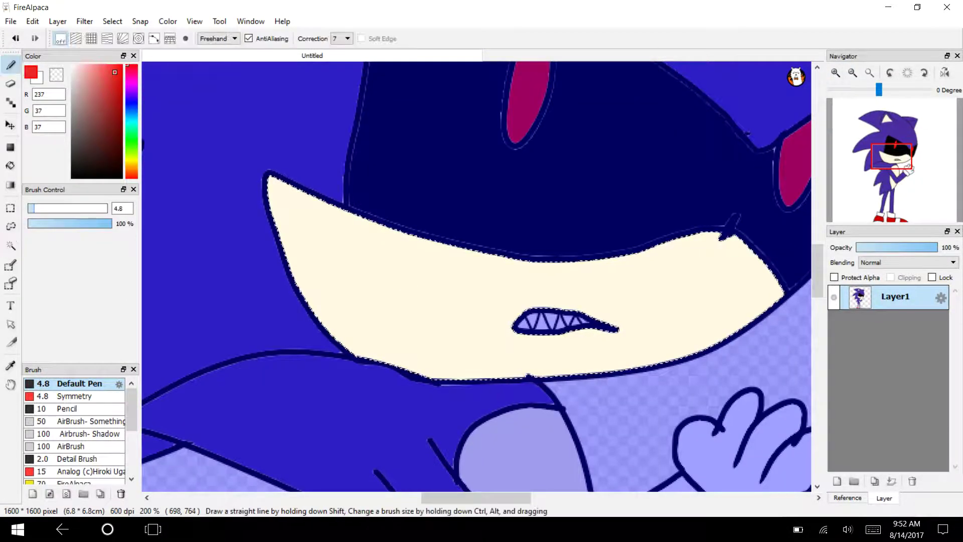
{"action": "mouse_move", "coordinate": [333, 206]}
{"action": "left_mouse_down"}
{"action": "mouse_move", "coordinate": [347, 287]}
{"action": "mouse_move", "coordinate": [444, 286]}
{"action": "left_mouse_up"}
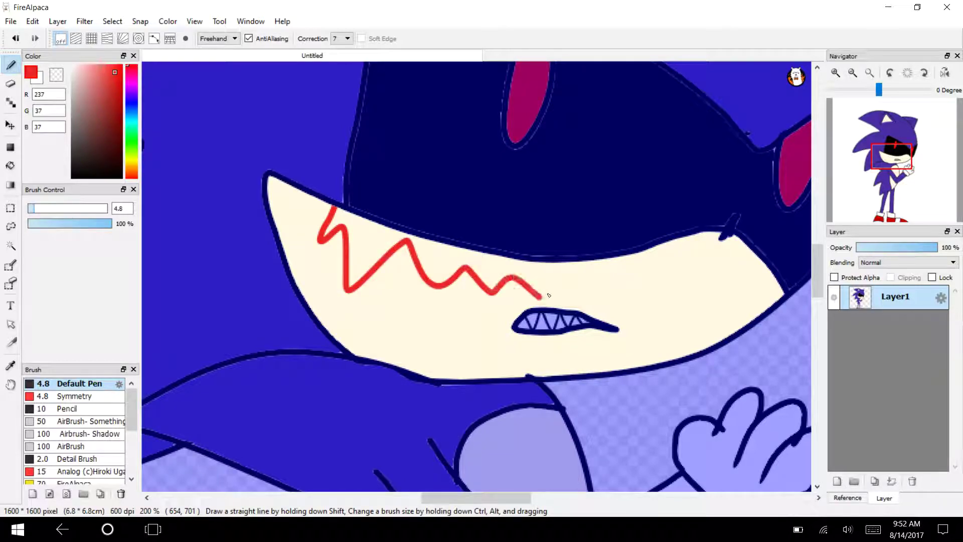
{"action": "left_click_drag", "start_coordinate": [611, 279], "coordinate": [700, 264]}
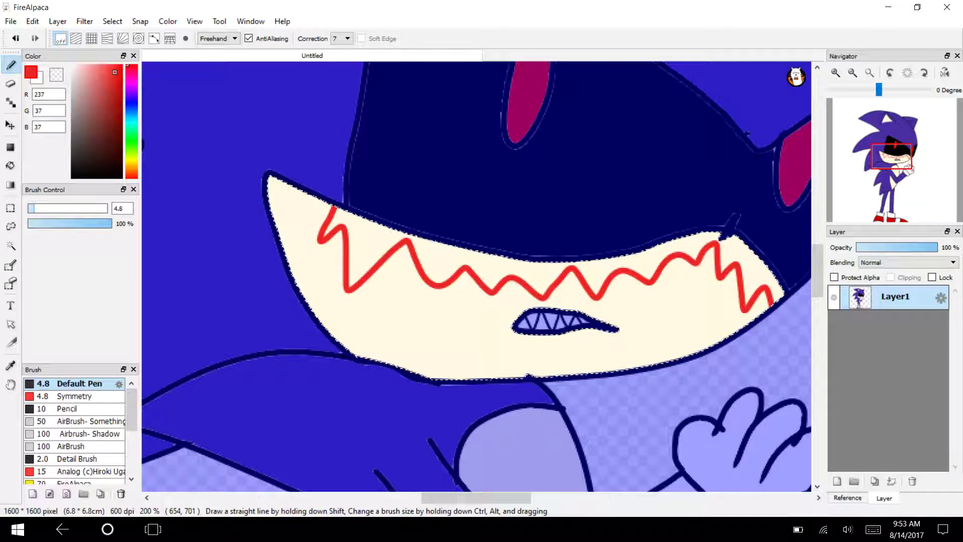
{"action": "left_click", "coordinate": [10, 166]}
{"action": "left_click", "coordinate": [358, 253]}
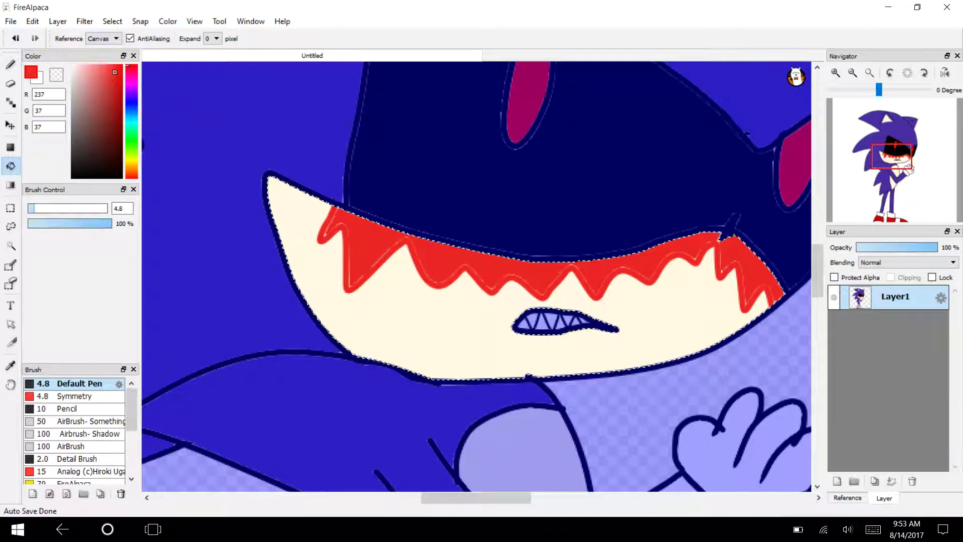
- Select the upper cream chest area and draw a jagged red line down and across it
{"action": "left_click_drag", "start_coordinate": [892, 159], "coordinate": [900, 169]}
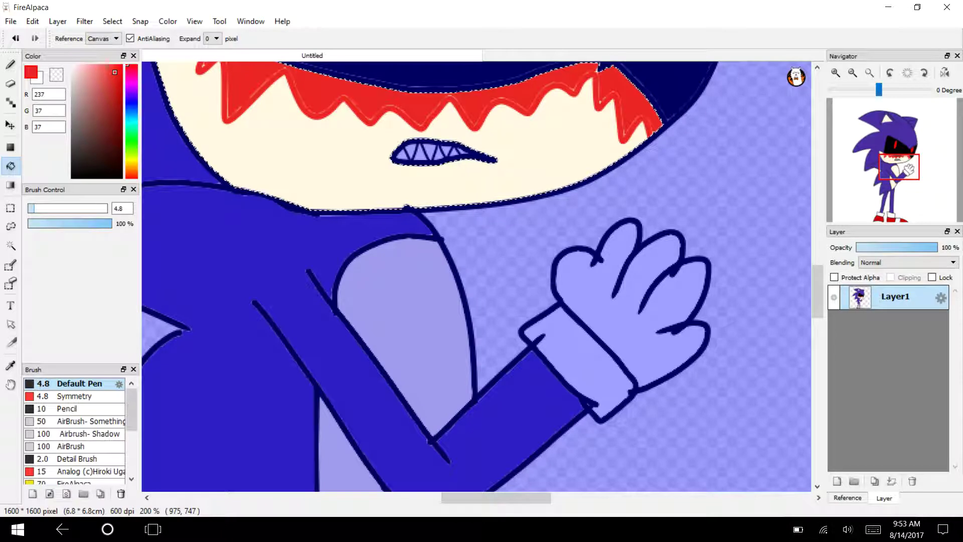
{"action": "left_click", "coordinate": [11, 245]}
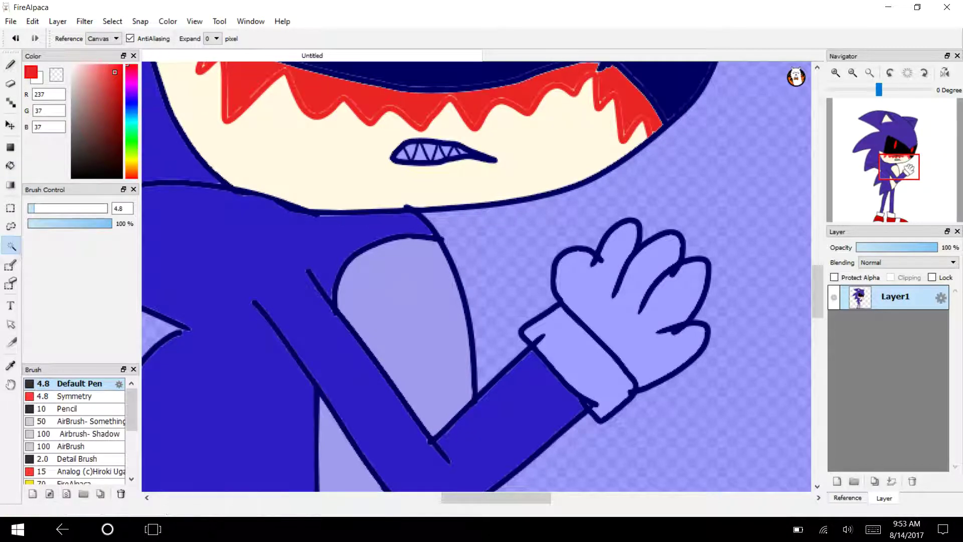
{"action": "left_click", "coordinate": [395, 306]}
{"action": "key", "text": "b"}
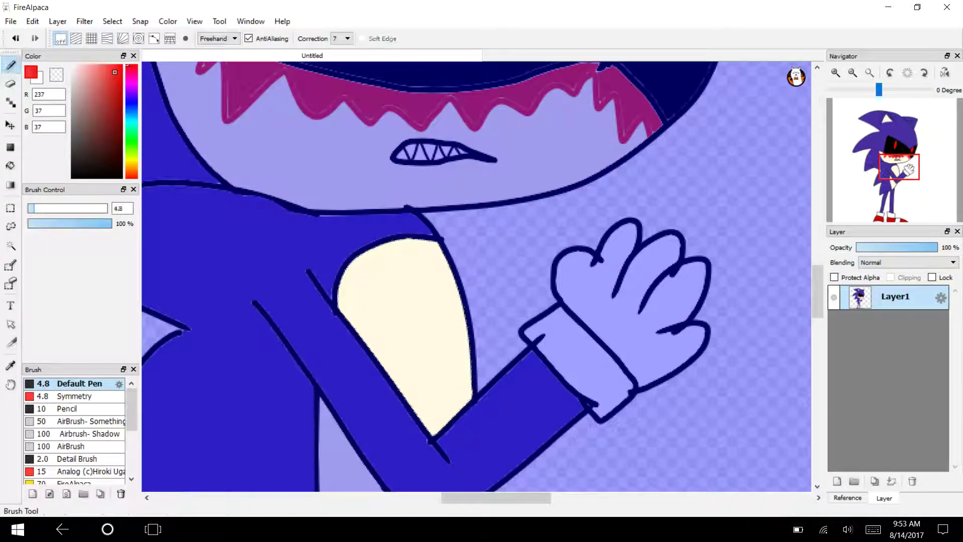
{"action": "mouse_move", "coordinate": [351, 266]}
{"action": "left_mouse_down"}
{"action": "mouse_move", "coordinate": [379, 320]}
{"action": "mouse_move", "coordinate": [411, 308]}
{"action": "mouse_move", "coordinate": [467, 327]}
{"action": "left_mouse_up"}
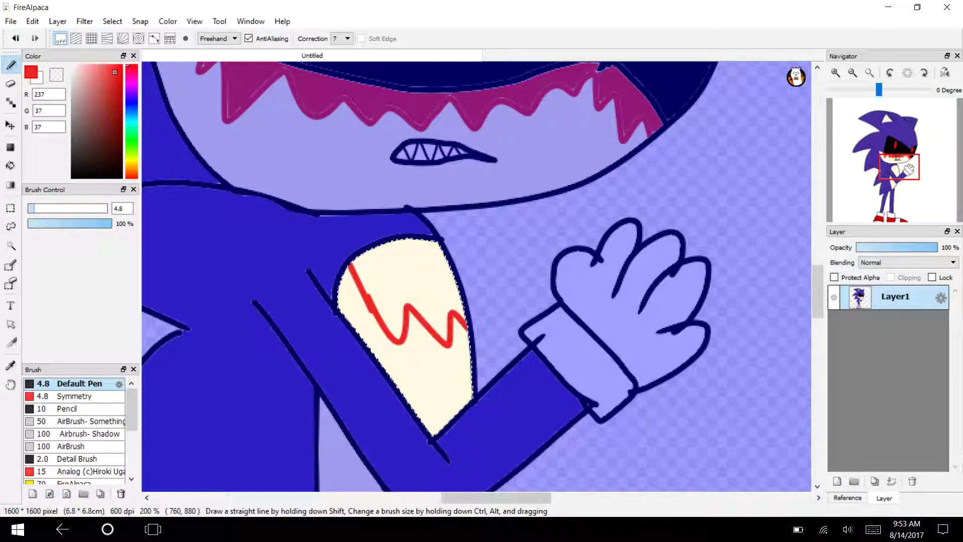
- Select the purple body area and draw a red line from the chest's upper edge to the chin
{"action": "key", "text": "w"}
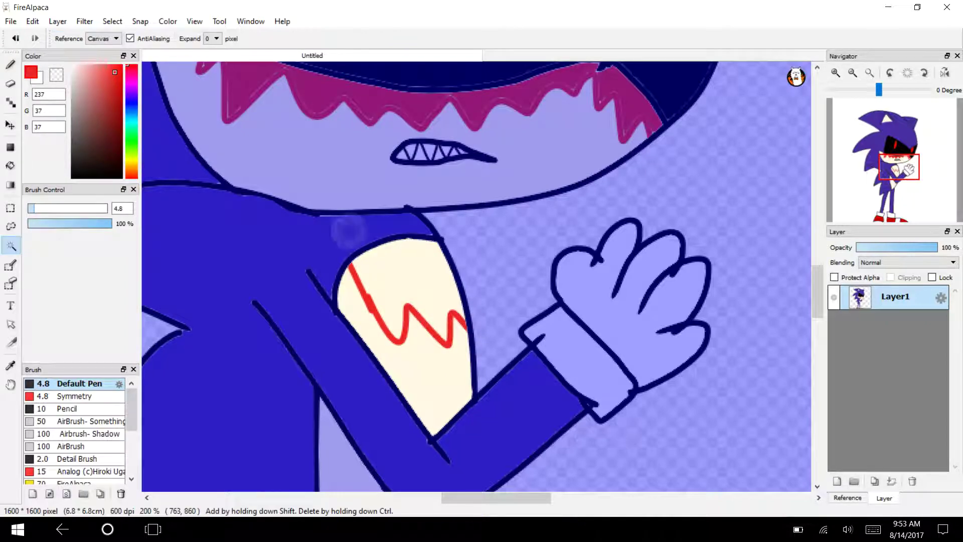
{"action": "left_click", "coordinate": [344, 224]}
{"action": "key", "text": "b"}
{"action": "key", "text": "ctrl+d"}
{"action": "left_click_drag", "start_coordinate": [347, 260], "coordinate": [330, 217]}
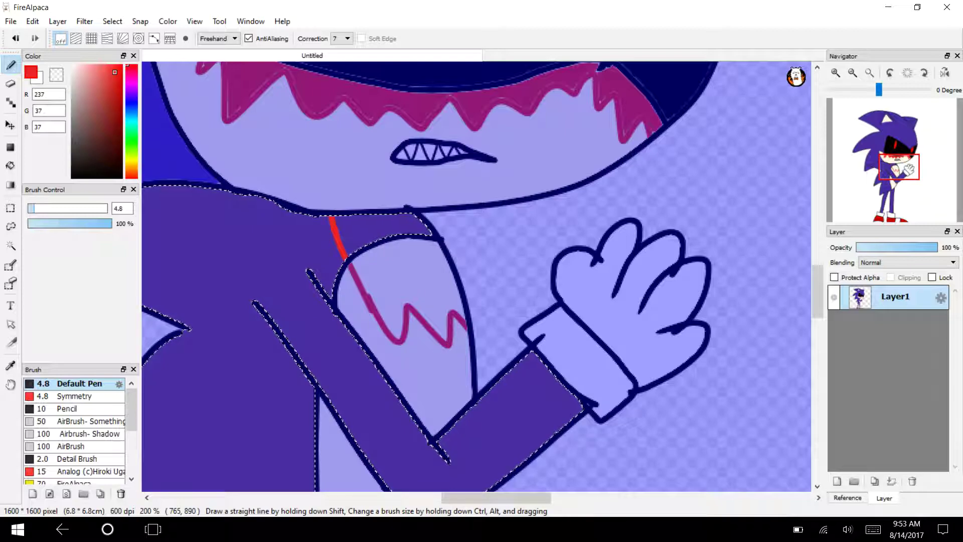
- Fill the neck area beside the red line with red, clear the selection, and fill the chest above the jagged line
{"action": "left_click", "coordinate": [10, 165]}
{"action": "left_click", "coordinate": [362, 226]}
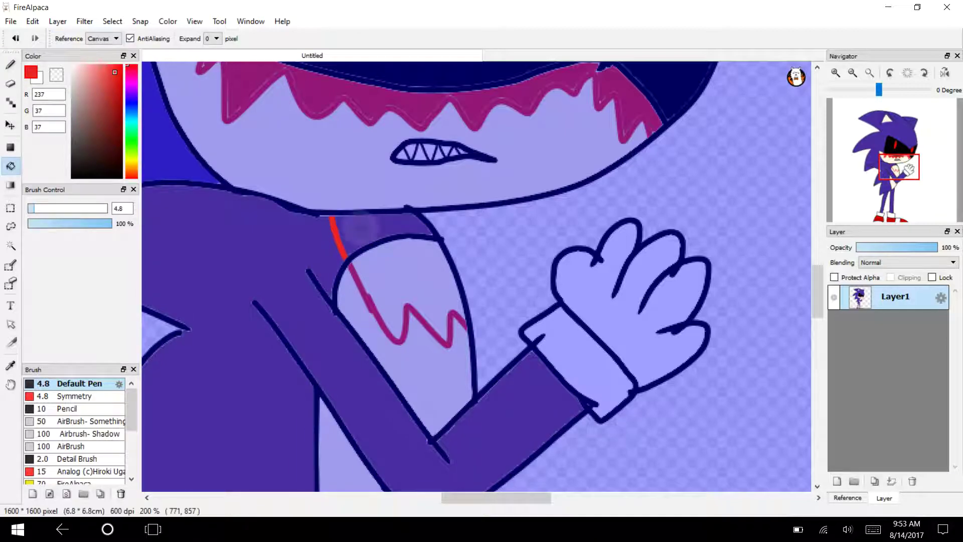
{"action": "left_click", "coordinate": [112, 21]}
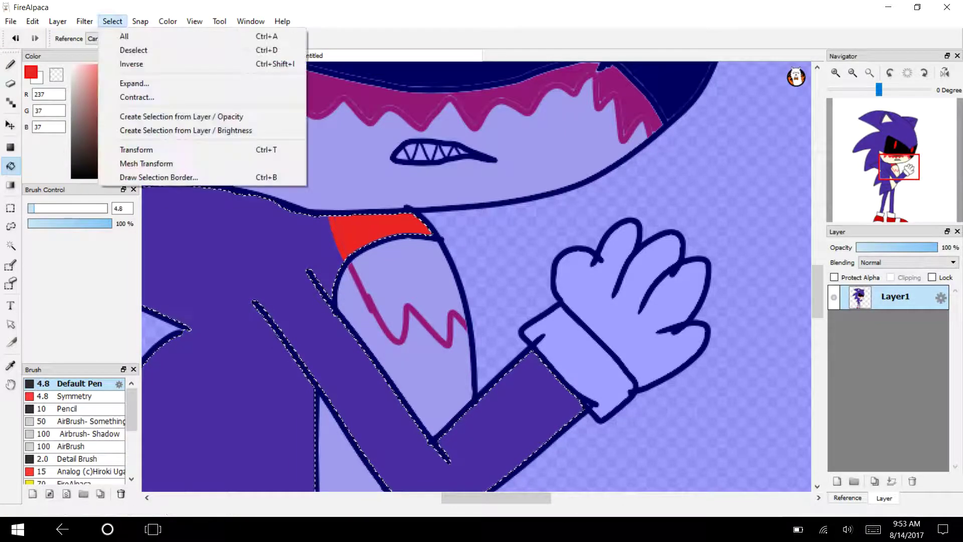
{"action": "left_click", "coordinate": [133, 50]}
{"action": "left_click", "coordinate": [385, 281]}
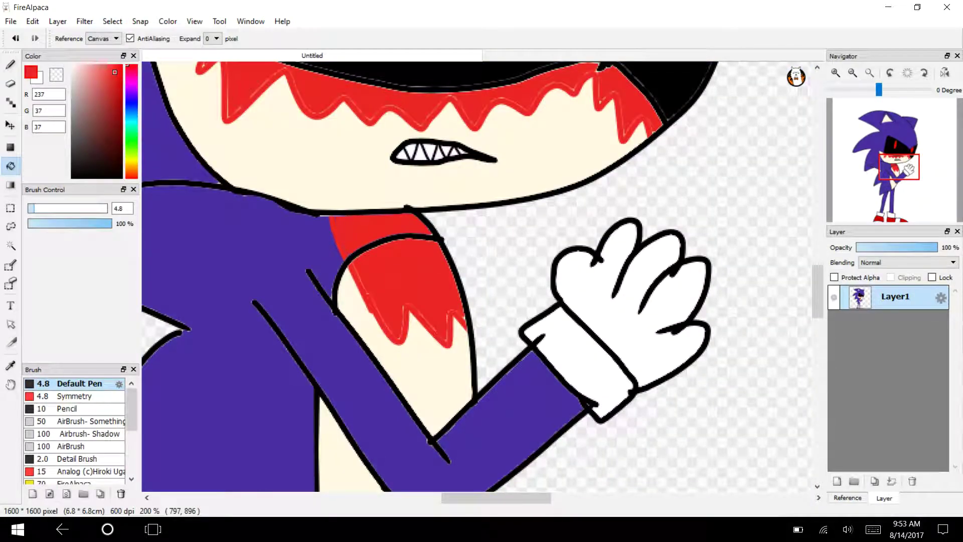
- Paint over the black outline between the neck and chest with red
{"action": "left_click", "coordinate": [11, 64]}
{"action": "mouse_move", "coordinate": [347, 248]}
{"action": "left_mouse_down"}
{"action": "mouse_move", "coordinate": [364, 277]}
{"action": "mouse_move", "coordinate": [372, 245]}
{"action": "mouse_move", "coordinate": [426, 236]}
{"action": "mouse_move", "coordinate": [436, 254]}
{"action": "mouse_move", "coordinate": [433, 237]}
{"action": "left_mouse_up"}
{"action": "mouse_move", "coordinate": [899, 166]}
{"action": "left_mouse_down"}
{"action": "mouse_move", "coordinate": [899, 151]}
{"action": "mouse_move", "coordinate": [907, 174]}
{"action": "mouse_move", "coordinate": [885, 188]}
{"action": "mouse_move", "coordinate": [885, 150]}
{"action": "mouse_move", "coordinate": [903, 151]}
{"action": "mouse_move", "coordinate": [896, 155]}
{"action": "left_mouse_up"}
{"action": "left_click", "coordinate": [869, 72]}
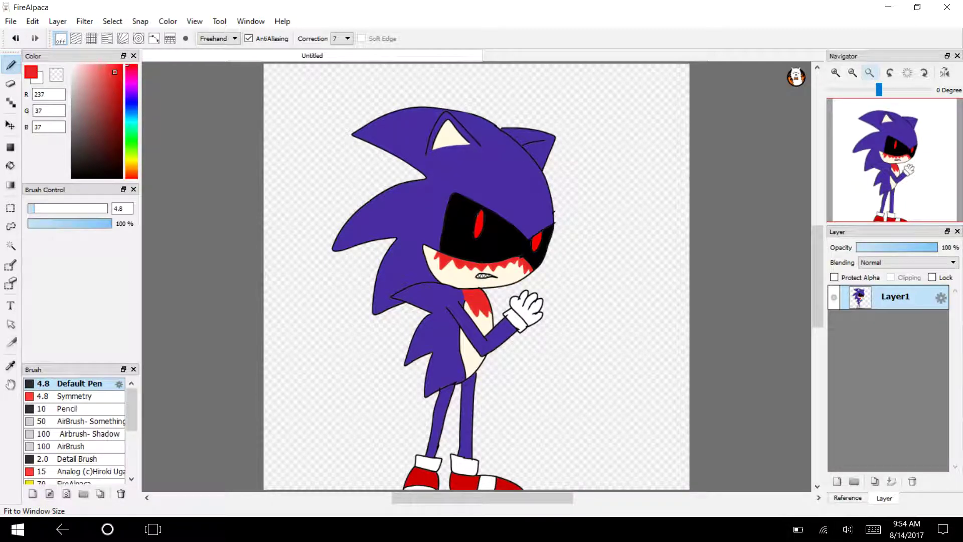
- Add a new layer below the character layer and hide the character
{"action": "left_click", "coordinate": [57, 21]}
{"action": "left_click", "coordinate": [74, 36]}
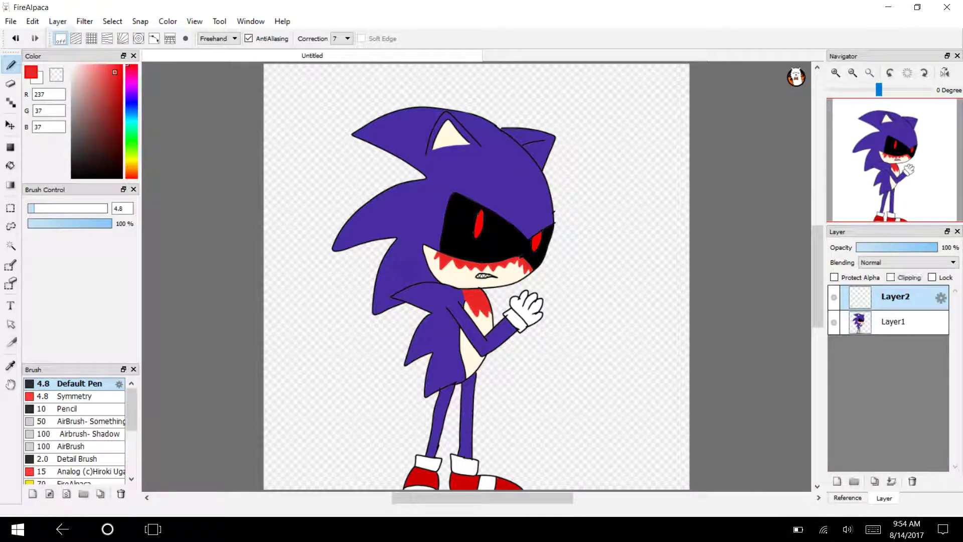
{"action": "left_click_drag", "start_coordinate": [895, 296], "coordinate": [904, 335]}
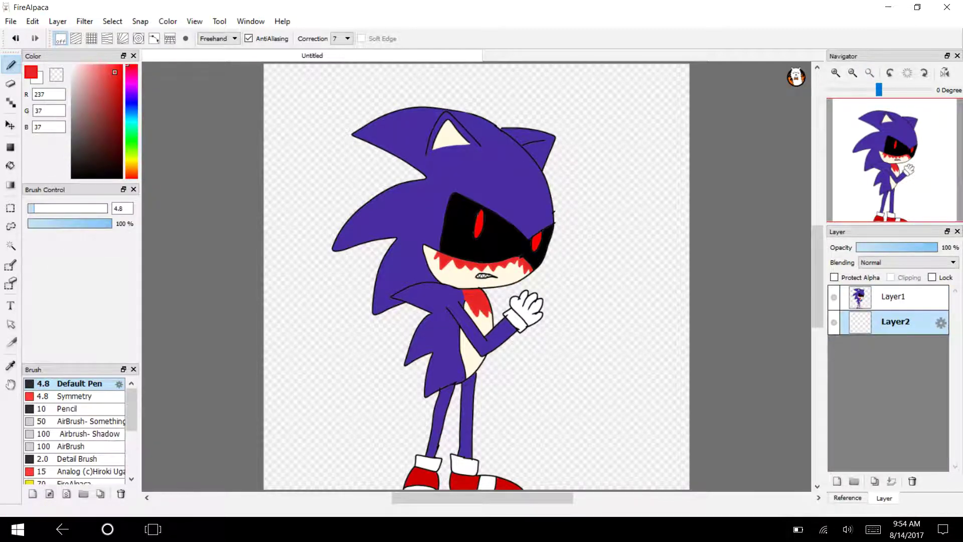
{"action": "left_click", "coordinate": [833, 296]}
- Cover the new background layer with the Cloud filter in dark red (RGB 148, 0, 0) and check it behind the character
{"action": "mouse_move", "coordinate": [322, 397]}
{"action": "left_mouse_down"}
{"action": "mouse_move", "coordinate": [376, 310]}
{"action": "mouse_move", "coordinate": [454, 374]}
{"action": "left_mouse_up"}
{"action": "left_click", "coordinate": [15, 38]}
{"action": "left_click", "coordinate": [122, 112]}
{"action": "mouse_move", "coordinate": [306, 413]}
{"action": "left_mouse_down"}
{"action": "mouse_move", "coordinate": [370, 409]}
{"action": "mouse_move", "coordinate": [504, 331]}
{"action": "mouse_move", "coordinate": [564, 171]}
{"action": "left_mouse_up"}
{"action": "left_click", "coordinate": [84, 21]}
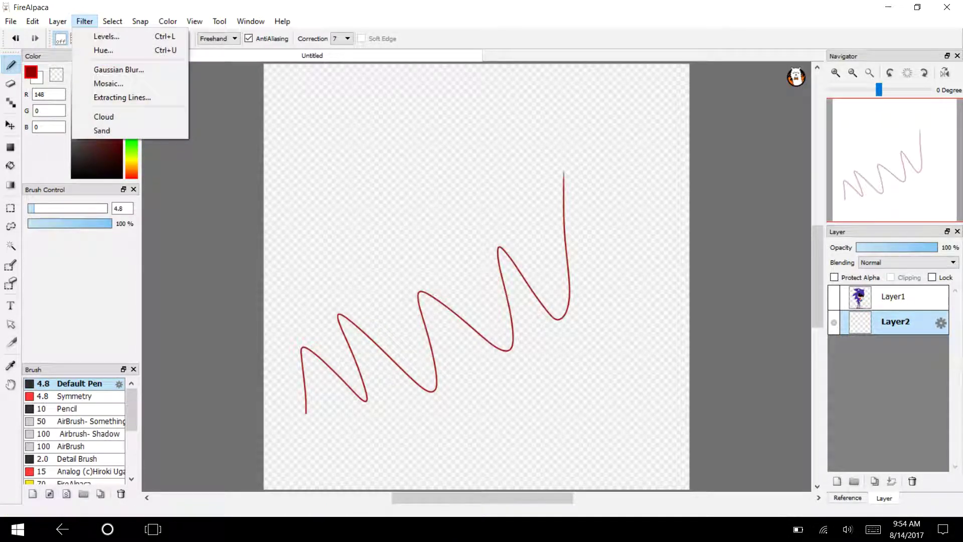
{"action": "key", "text": "Escape"}
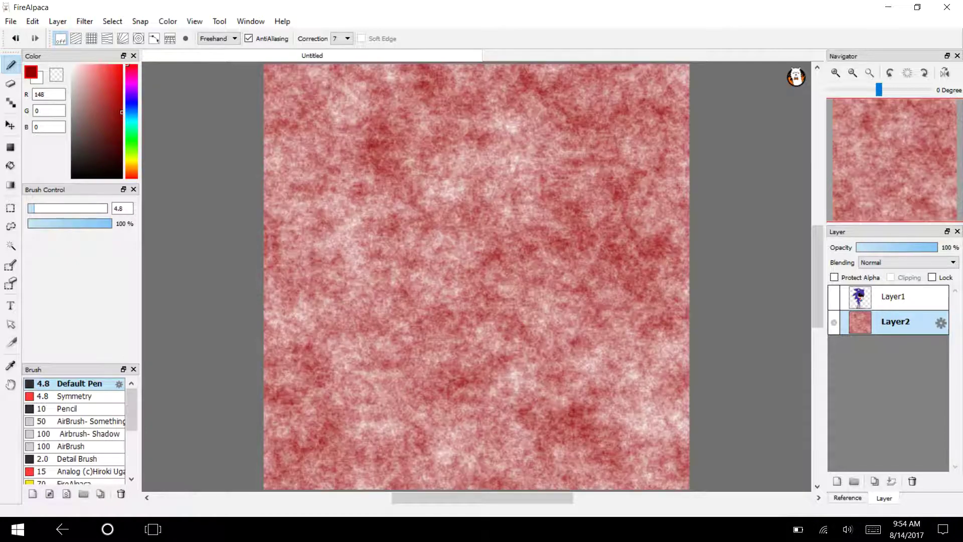
{"action": "left_click", "coordinate": [834, 297]}
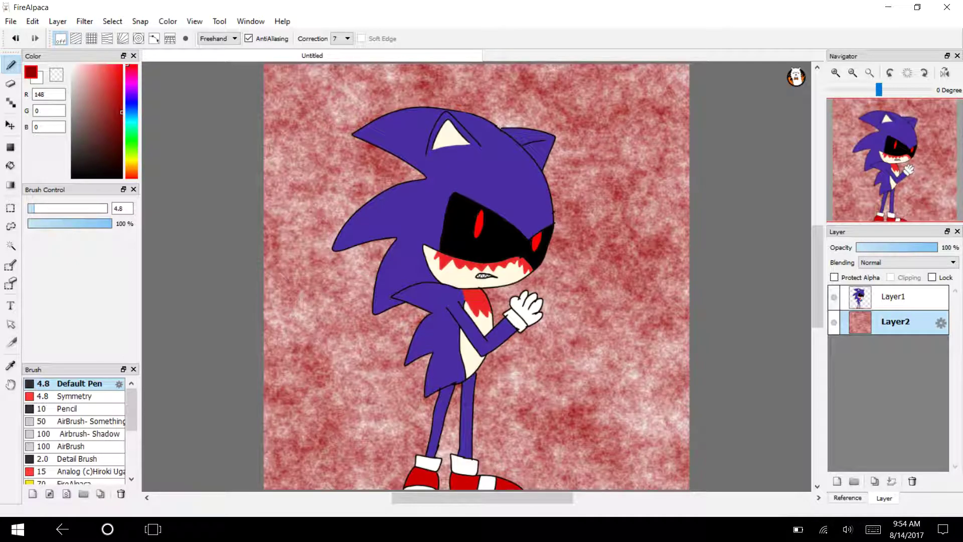
{"action": "left_click", "coordinate": [834, 296]}
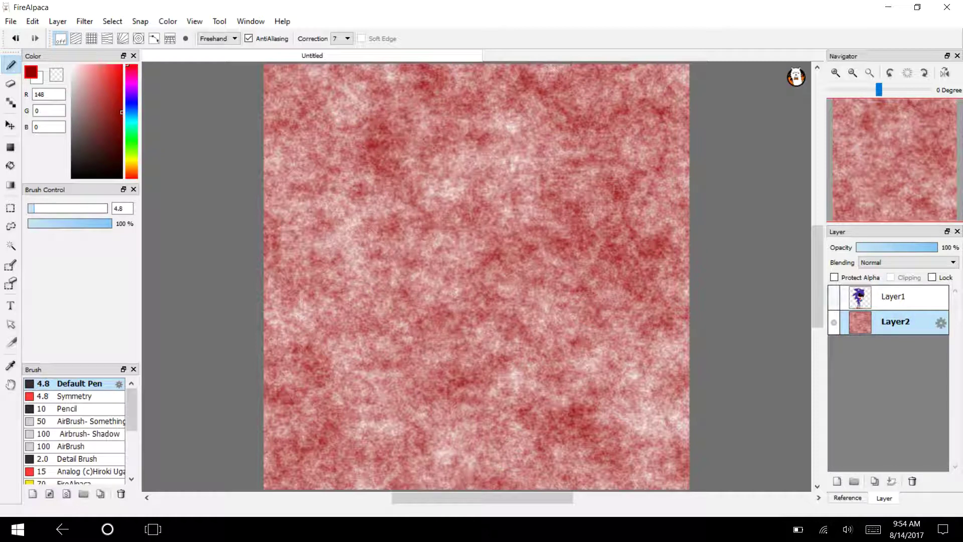
- Set the drawing colour to black (RGB 0, 0, 0) and add a new layer directly above the cloud background
{"action": "left_click", "coordinate": [74, 178]}
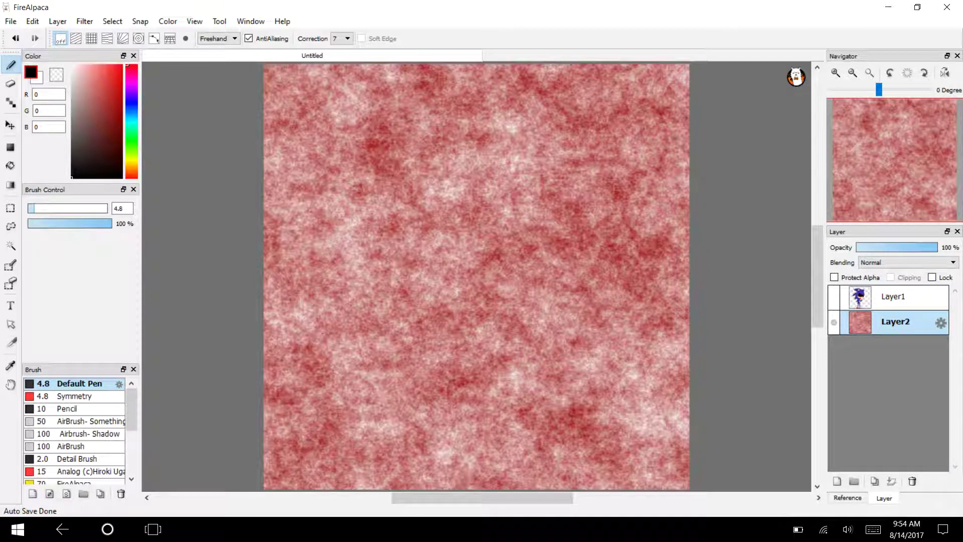
{"action": "mouse_move", "coordinate": [264, 364]}
{"action": "left_mouse_down"}
{"action": "mouse_move", "coordinate": [335, 343]}
{"action": "mouse_move", "coordinate": [359, 384]}
{"action": "mouse_move", "coordinate": [335, 479]}
{"action": "mouse_move", "coordinate": [321, 494]}
{"action": "left_mouse_up"}
{"action": "key", "text": "ctrl+z"}
{"action": "left_click", "coordinate": [58, 21]}
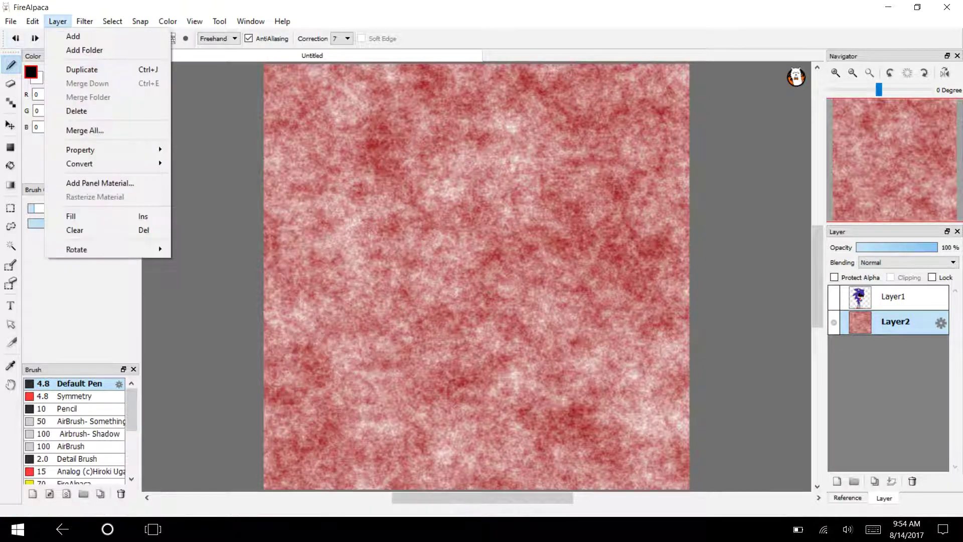
{"action": "left_click", "coordinate": [71, 34]}
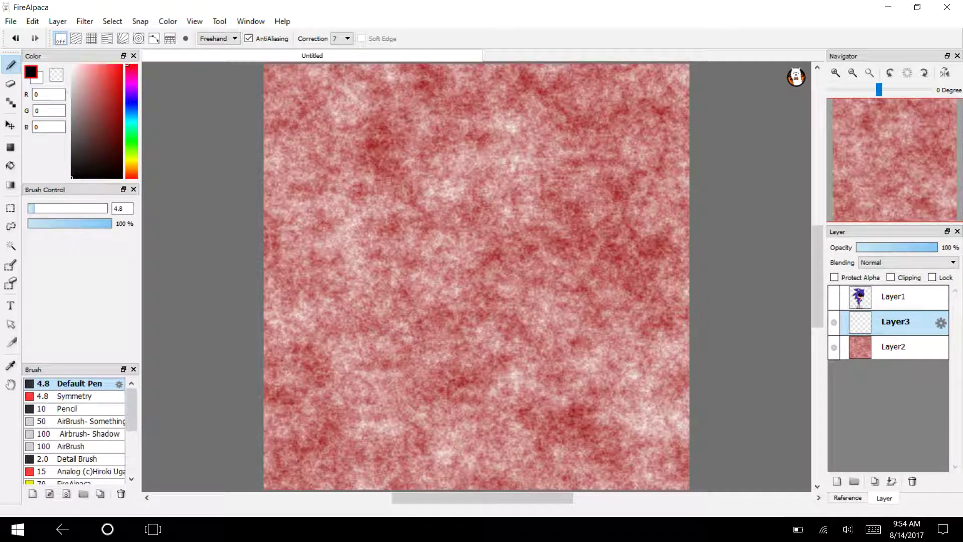
- Draw jagged black lines cutting off all four corners of the canvas on the new layer
{"action": "left_click", "coordinate": [852, 73]}
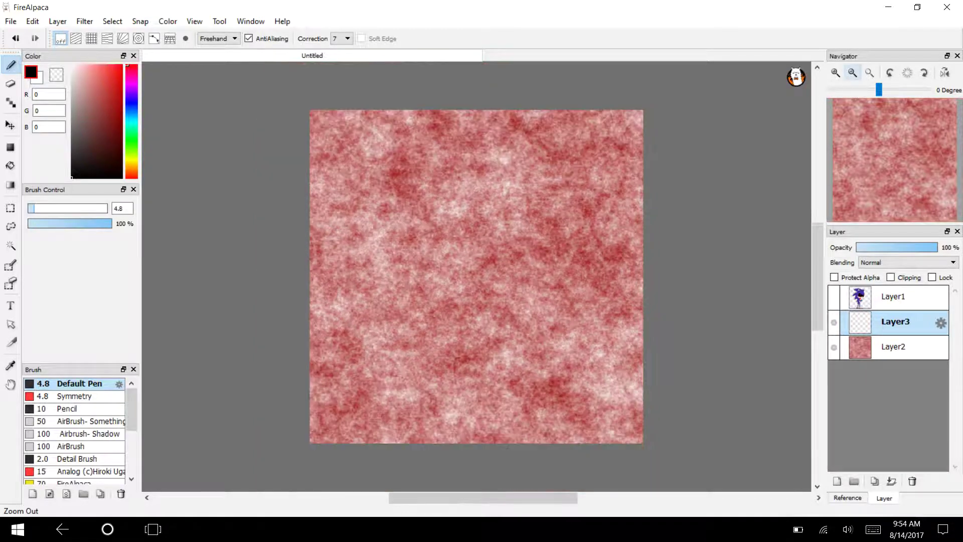
{"action": "mouse_move", "coordinate": [309, 353]}
{"action": "left_mouse_down"}
{"action": "mouse_move", "coordinate": [333, 386]}
{"action": "mouse_move", "coordinate": [417, 297]}
{"action": "mouse_move", "coordinate": [401, 350]}
{"action": "mouse_move", "coordinate": [448, 296]}
{"action": "mouse_move", "coordinate": [377, 443]}
{"action": "left_mouse_up"}
{"action": "mouse_move", "coordinate": [651, 297]}
{"action": "left_mouse_down"}
{"action": "mouse_move", "coordinate": [599, 241]}
{"action": "mouse_move", "coordinate": [573, 170]}
{"action": "mouse_move", "coordinate": [523, 110]}
{"action": "left_mouse_up"}
{"action": "key", "text": "ctrl+z"}
{"action": "key", "text": "ctrl+z"}
{"action": "key", "text": "ctrl+z"}
{"action": "mouse_move", "coordinate": [637, 255]}
{"action": "left_mouse_down"}
{"action": "mouse_move", "coordinate": [499, 110]}
{"action": "mouse_move", "coordinate": [649, 274]}
{"action": "left_mouse_up"}
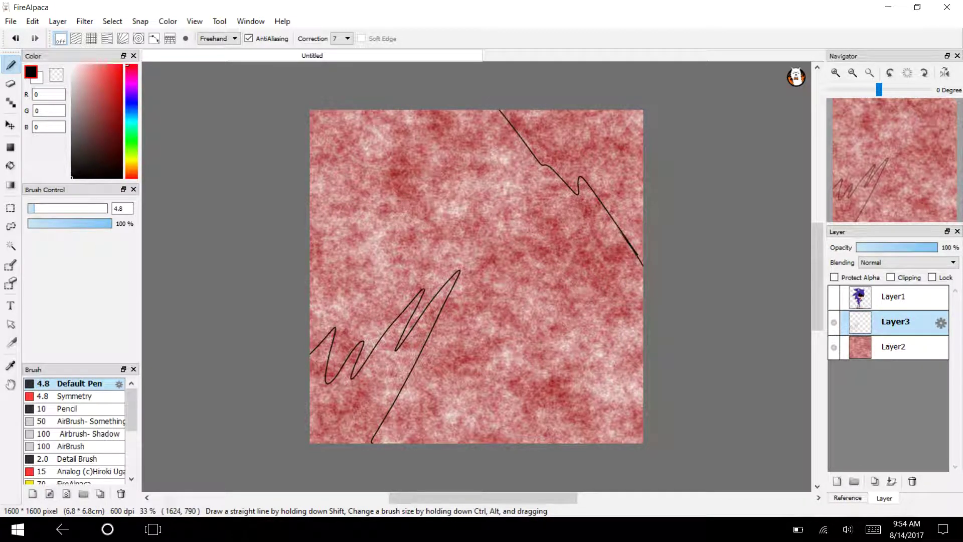
{"action": "mouse_move", "coordinate": [303, 256]}
{"action": "left_mouse_down"}
{"action": "mouse_move", "coordinate": [389, 152]}
{"action": "mouse_move", "coordinate": [378, 109]}
{"action": "left_mouse_up"}
{"action": "mouse_move", "coordinate": [484, 442]}
{"action": "left_mouse_down"}
{"action": "mouse_move", "coordinate": [577, 328]}
{"action": "mouse_move", "coordinate": [646, 330]}
{"action": "left_mouse_up"}
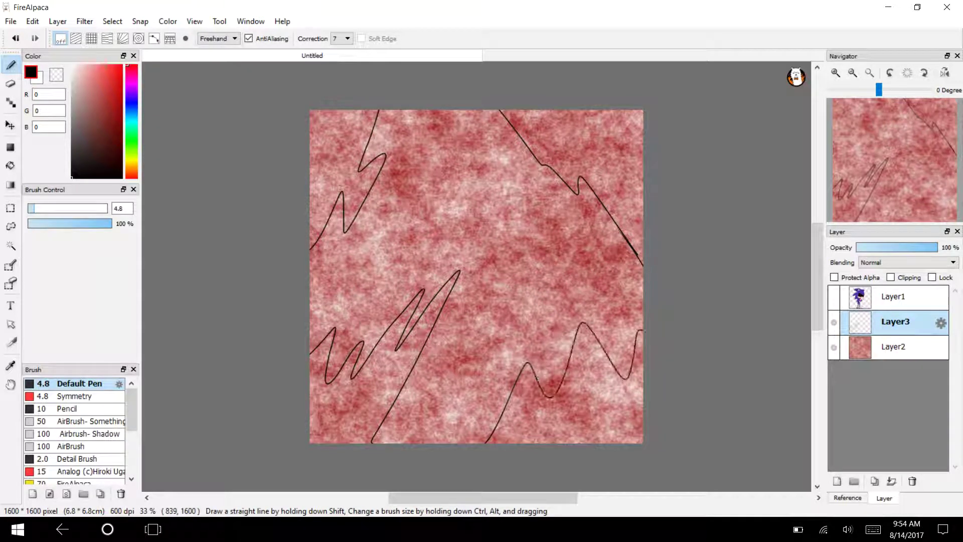
- Fill the four jagged corner areas with black while the cloud layer is hidden, and show the cloud and character layers again
{"action": "key", "text": "g"}
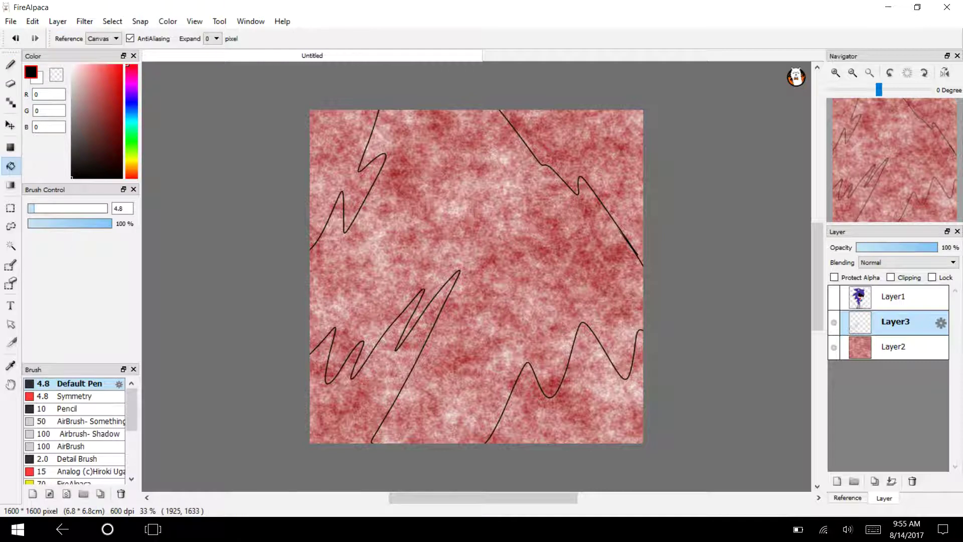
{"action": "left_click", "coordinate": [834, 347]}
{"action": "left_click", "coordinate": [351, 416]}
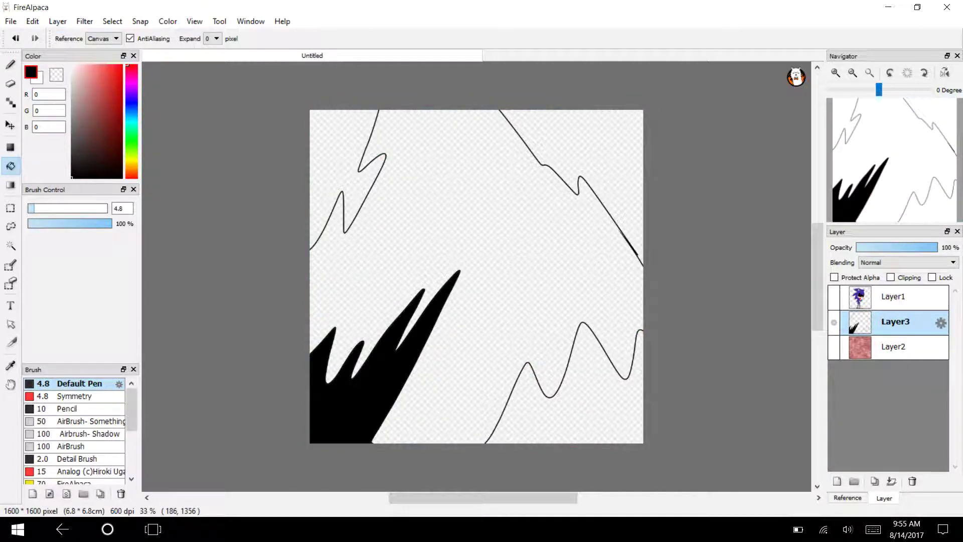
{"action": "left_click", "coordinate": [577, 417]}
{"action": "left_click", "coordinate": [333, 159]}
{"action": "left_click", "coordinate": [588, 169]}
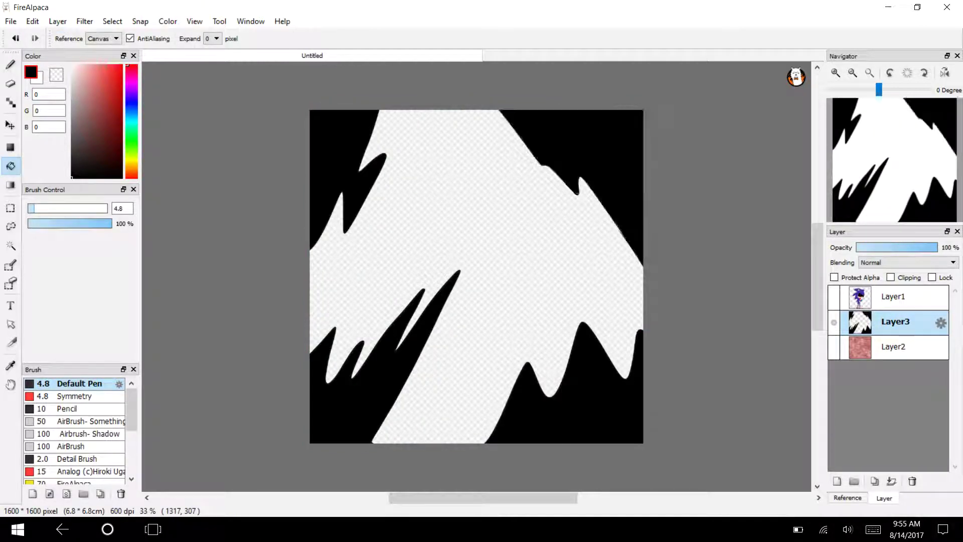
{"action": "left_click", "coordinate": [834, 347]}
{"action": "left_click", "coordinate": [834, 297]}
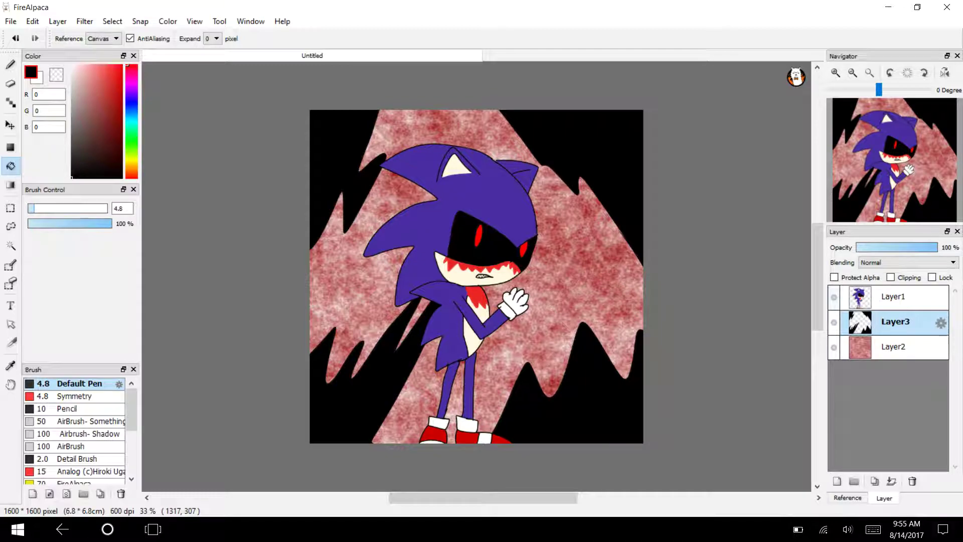
- Add a new layer above the character layer and select the purple area of the head and quills
{"action": "left_click", "coordinate": [836, 73]}
{"action": "left_click", "coordinate": [836, 72]}
{"action": "left_click", "coordinate": [836, 72]}
{"action": "mouse_move", "coordinate": [881, 155]}
{"action": "left_mouse_down"}
{"action": "mouse_move", "coordinate": [885, 137]}
{"action": "mouse_move", "coordinate": [894, 150]}
{"action": "left_mouse_up"}
{"action": "left_click", "coordinate": [10, 245]}
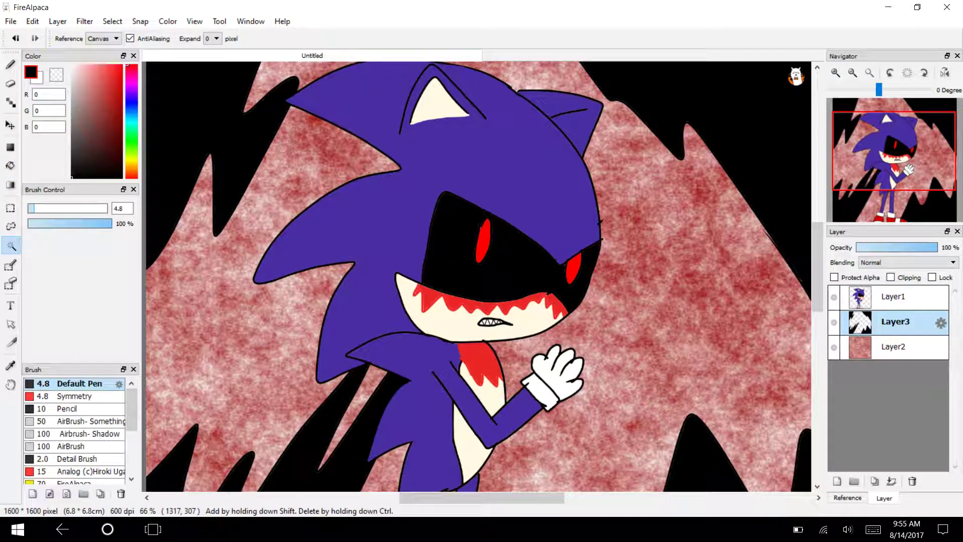
{"action": "left_click", "coordinate": [57, 21]}
{"action": "left_click", "coordinate": [73, 37]}
{"action": "left_click_drag", "start_coordinate": [902, 322], "coordinate": [903, 290]}
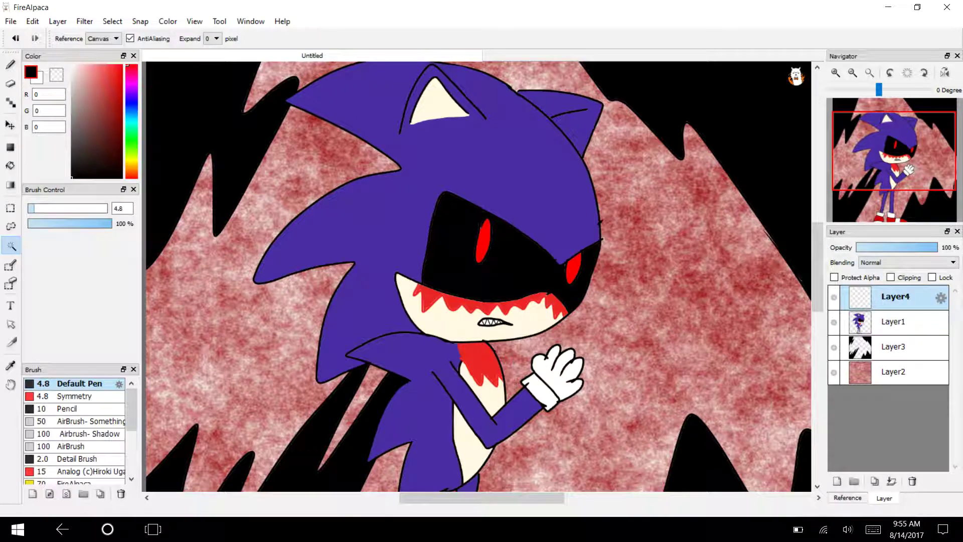
{"action": "left_click", "coordinate": [370, 232]}
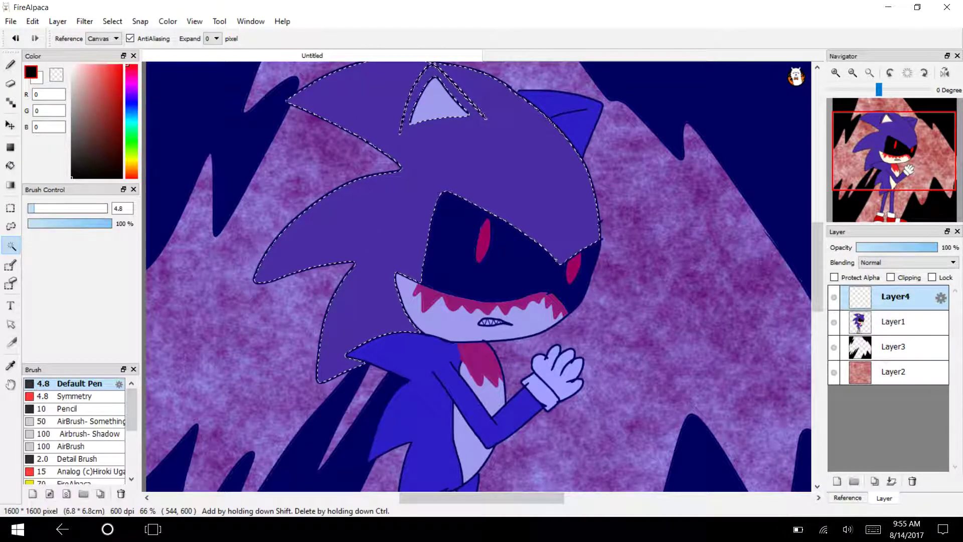
- Shade the selected quill edges and the back of the head near the far ear with black using the Airbrush- Shadow brush
{"action": "key", "text": "b"}
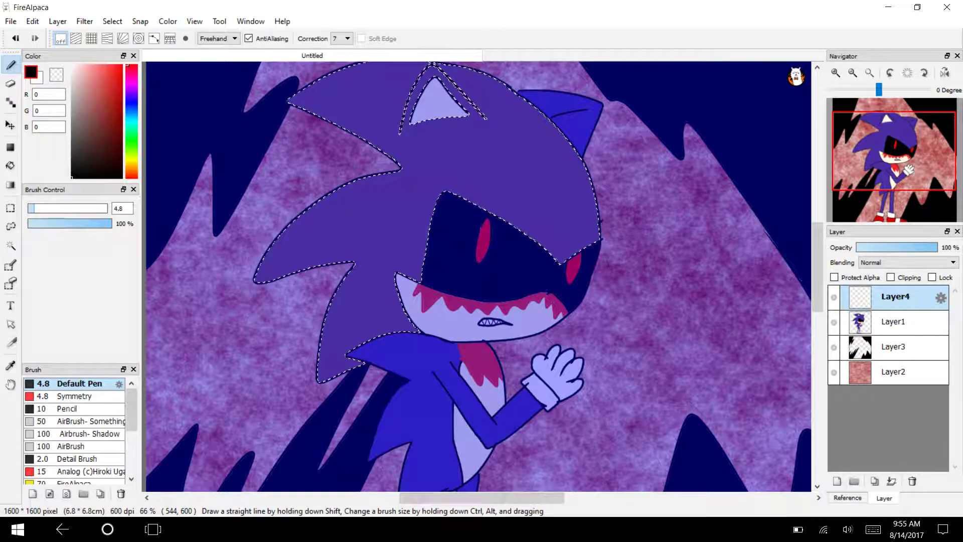
{"action": "left_click", "coordinate": [74, 433]}
{"action": "mouse_move", "coordinate": [817, 266]}
{"action": "left_mouse_down"}
{"action": "mouse_move", "coordinate": [817, 239]}
{"action": "mouse_move", "coordinate": [817, 253]}
{"action": "left_mouse_up"}
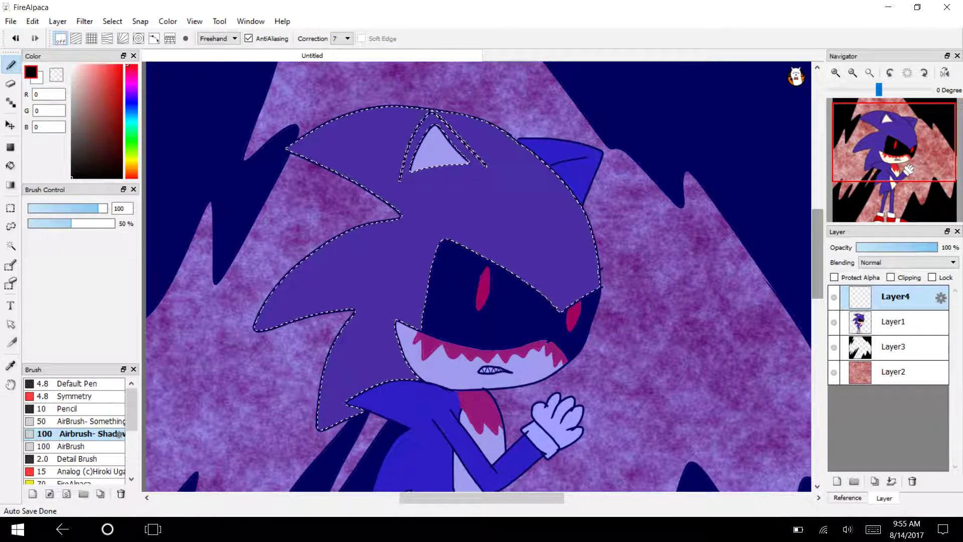
{"action": "mouse_move", "coordinate": [289, 148]}
{"action": "left_mouse_down"}
{"action": "mouse_move", "coordinate": [323, 167]}
{"action": "mouse_move", "coordinate": [399, 221]}
{"action": "left_mouse_up"}
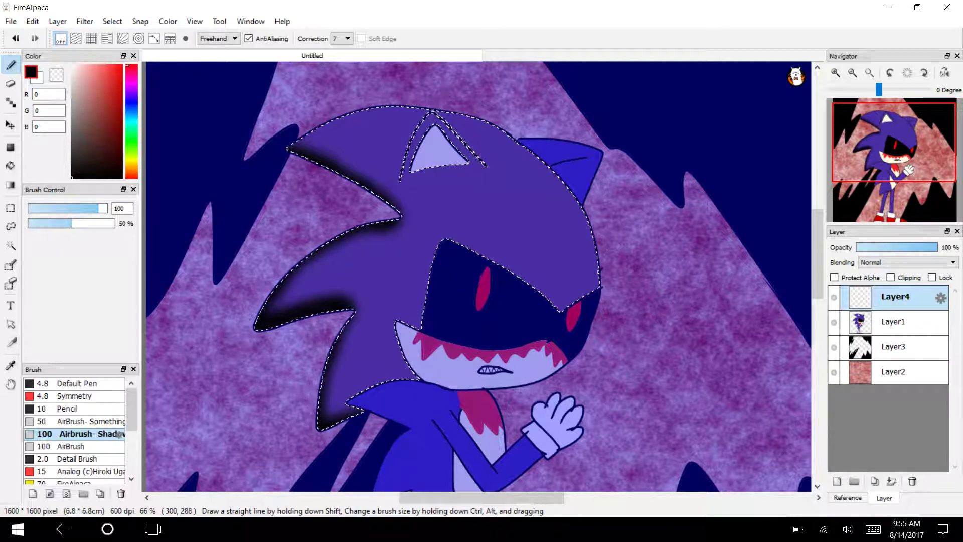
{"action": "left_click_drag", "start_coordinate": [517, 143], "coordinate": [569, 198]}
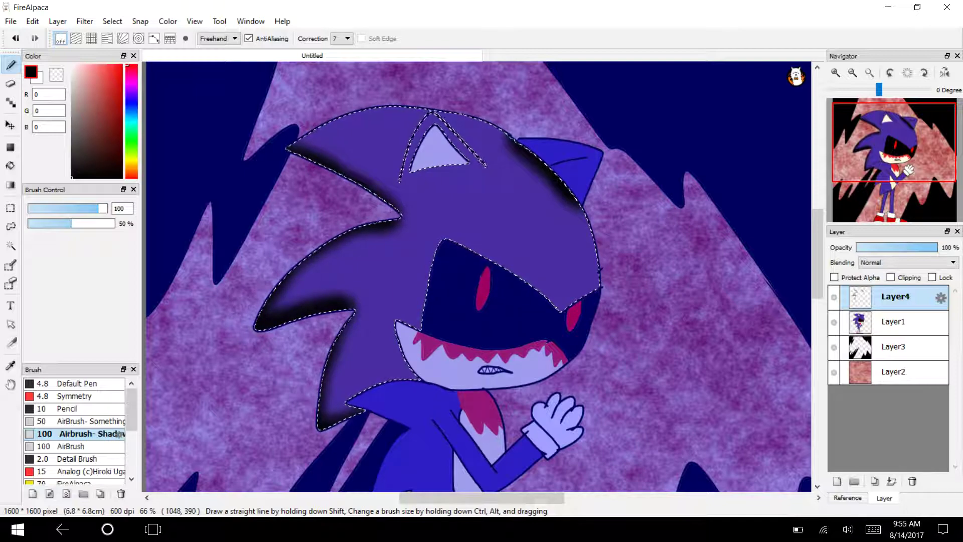
- Replace the head selection with the cream inner ear and shade its outer edge with soft black
{"action": "key", "text": "w"}
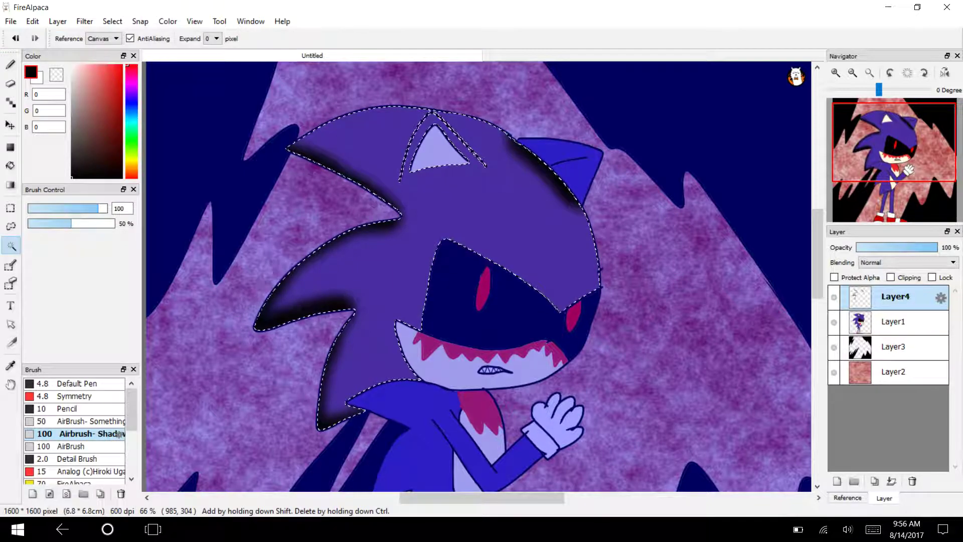
{"action": "key", "text": "ctrl+d"}
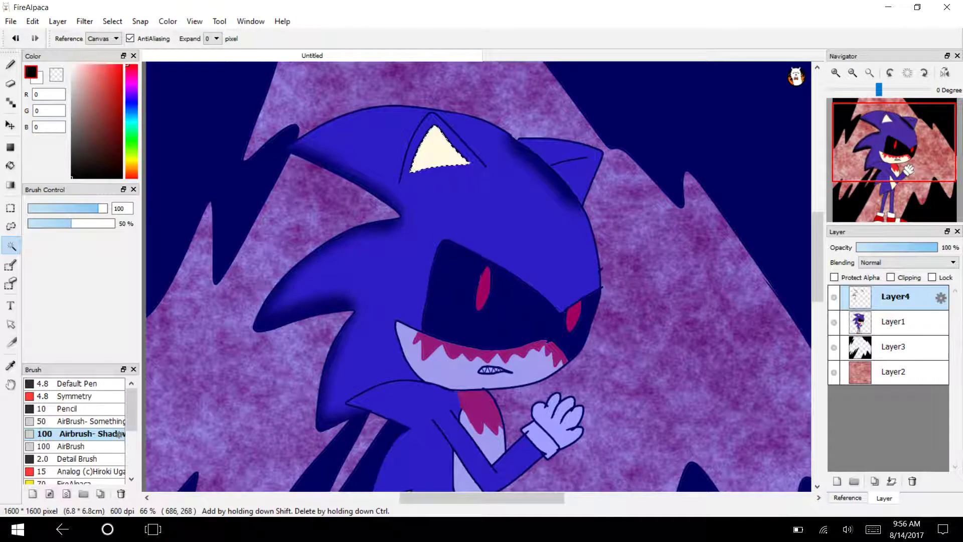
{"action": "key", "text": "b"}
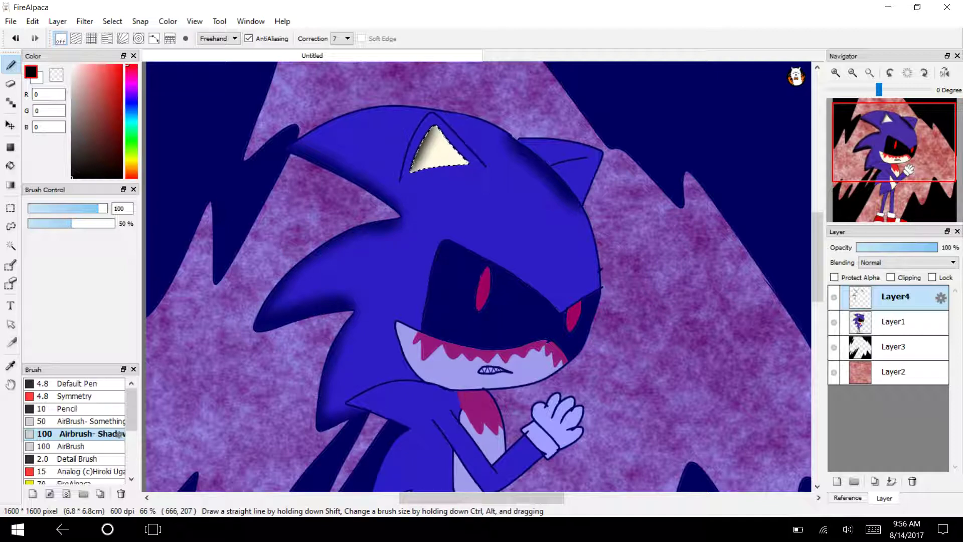
- Select the torso and arm area and shade the shoulder and back spikes and the arm's underside with soft black
{"action": "left_click", "coordinate": [11, 245]}
{"action": "left_click", "coordinate": [412, 411]}
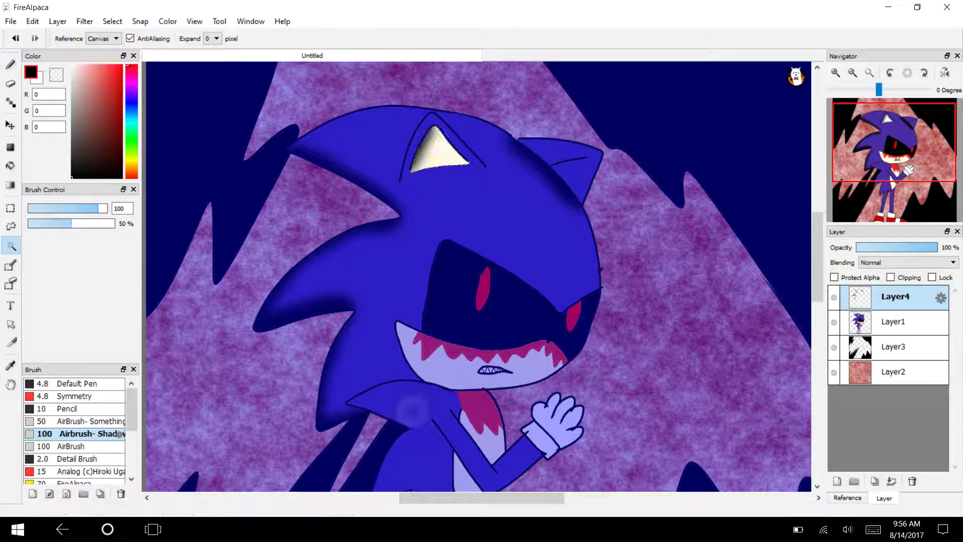
{"action": "left_click", "coordinate": [794, 295]}
{"action": "scroll", "coordinate": [793, 295], "scroll_direction": "down", "scroll_amount": 5}
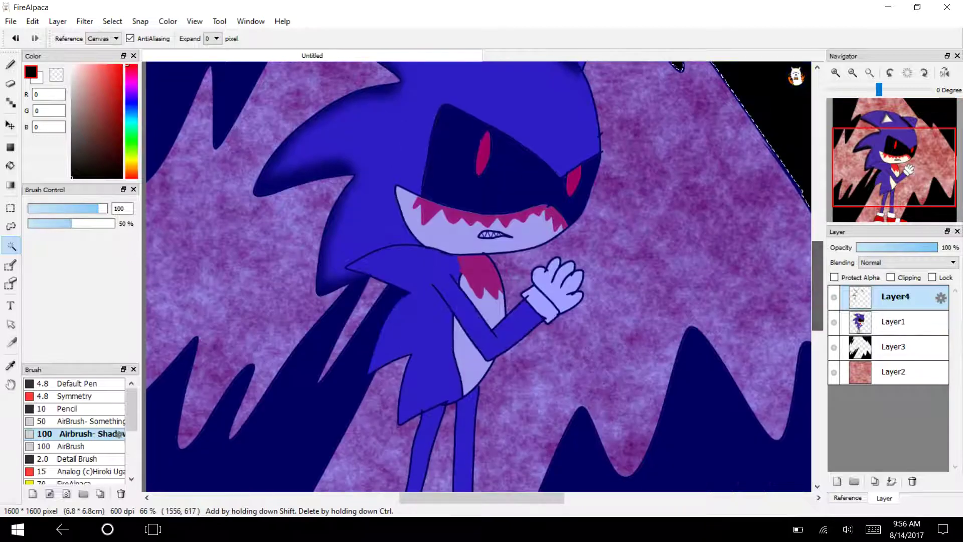
{"action": "left_click", "coordinate": [441, 281]}
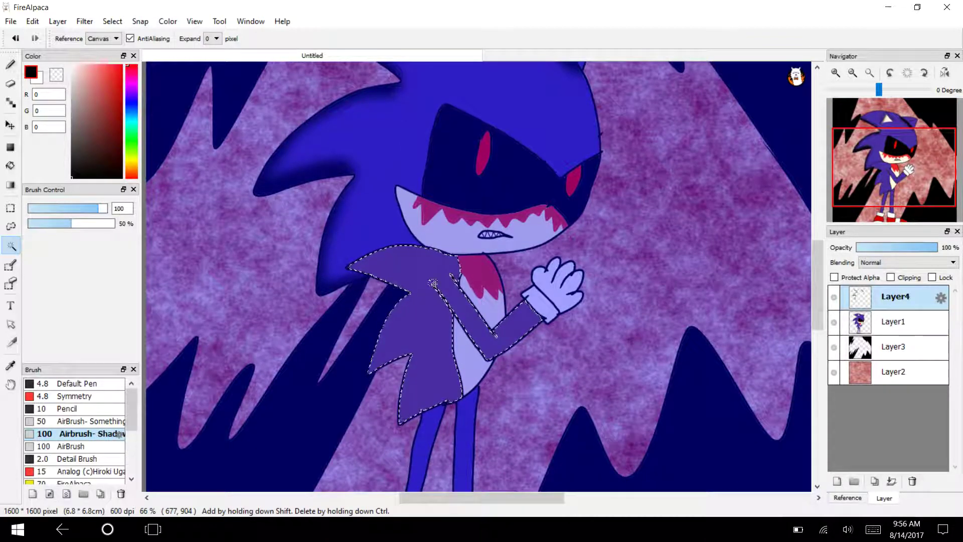
{"action": "key", "text": "b"}
{"action": "left_click_drag", "start_coordinate": [432, 250], "coordinate": [351, 270]}
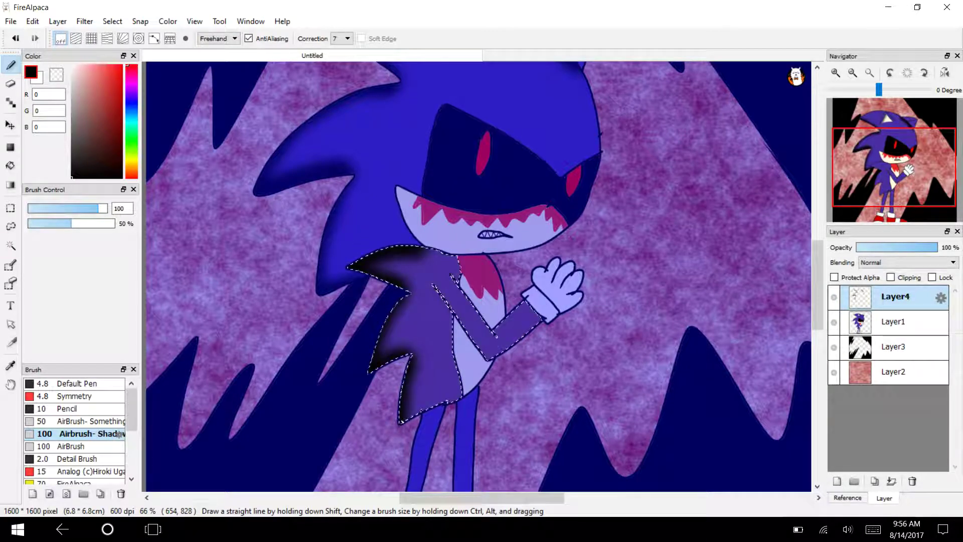
{"action": "left_click_drag", "start_coordinate": [400, 420], "coordinate": [445, 403]}
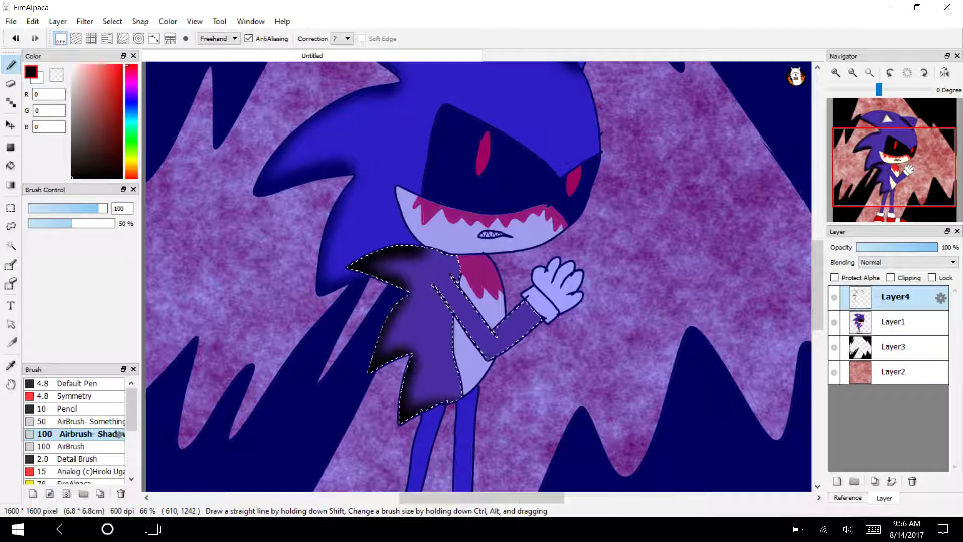
{"action": "left_click_drag", "start_coordinate": [460, 316], "coordinate": [438, 291]}
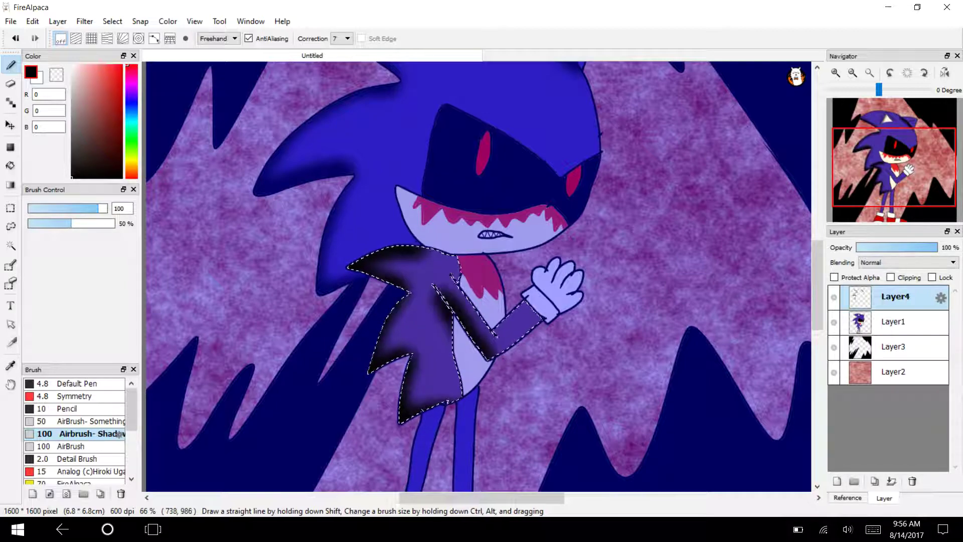
{"action": "mouse_move", "coordinate": [528, 335]}
{"action": "left_mouse_down"}
{"action": "mouse_move", "coordinate": [489, 355]}
{"action": "mouse_move", "coordinate": [540, 325]}
{"action": "left_mouse_up"}
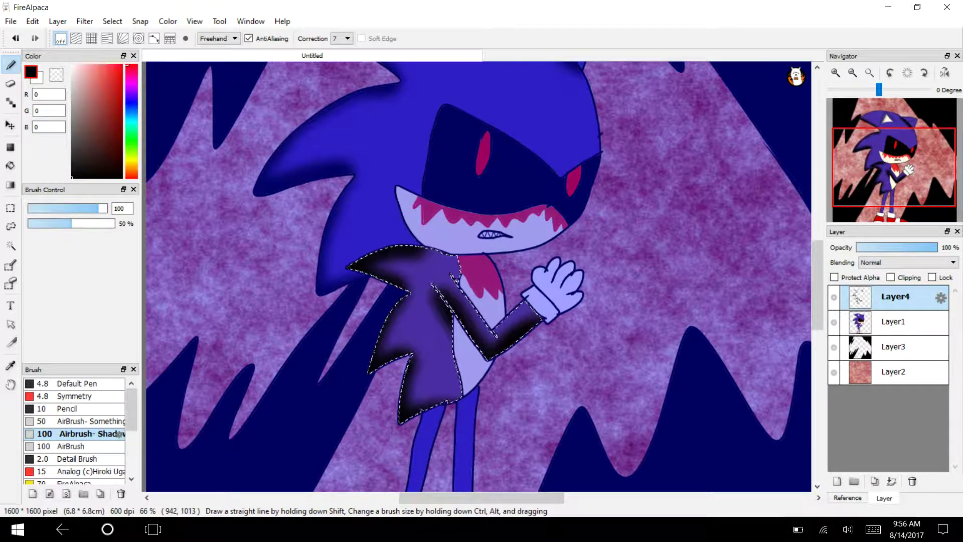
{"action": "key", "text": "ctrl+z"}
{"action": "left_click", "coordinate": [15, 38]}
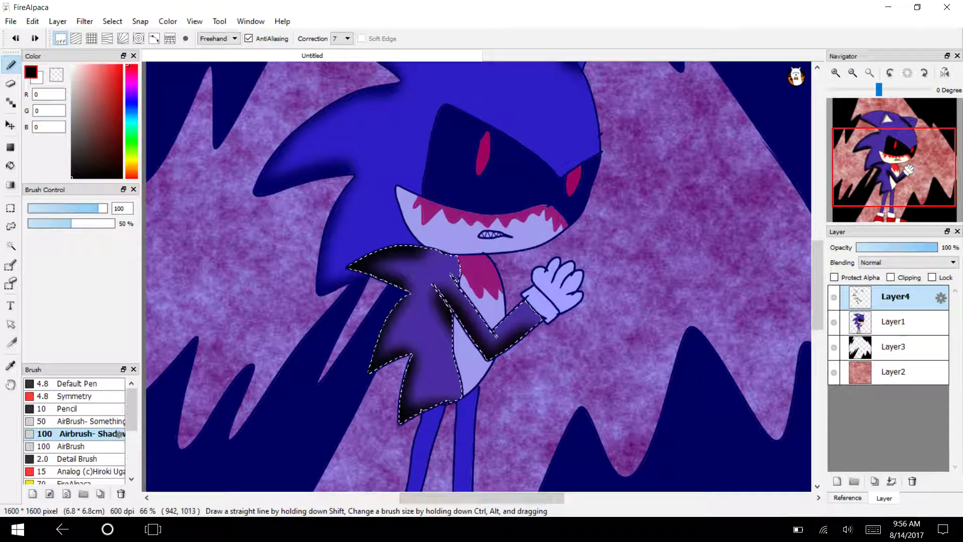
{"action": "left_click", "coordinate": [16, 38]}
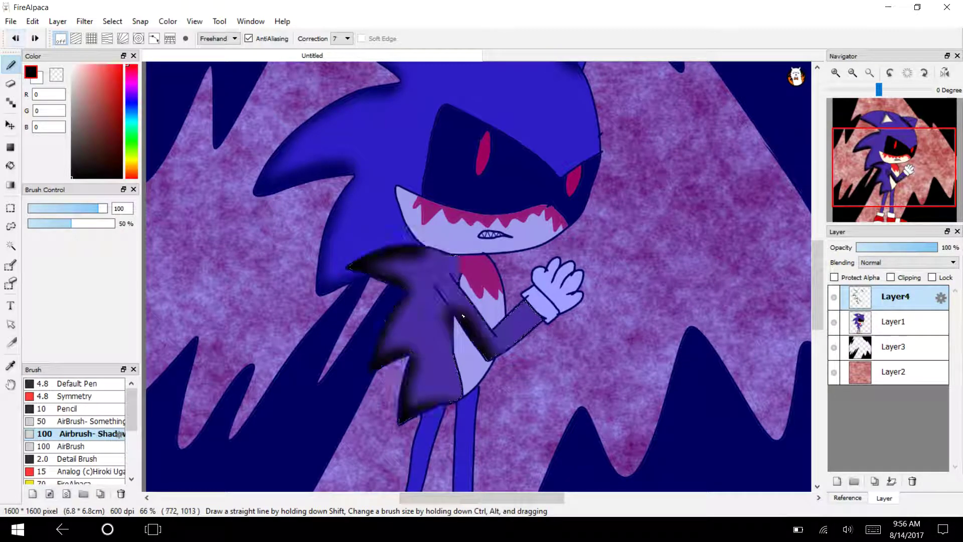
- Shade the torso beside the upper arm with soft black
{"action": "left_click_drag", "start_coordinate": [446, 290], "coordinate": [469, 329]}
{"action": "key", "text": "ctrl+z"}
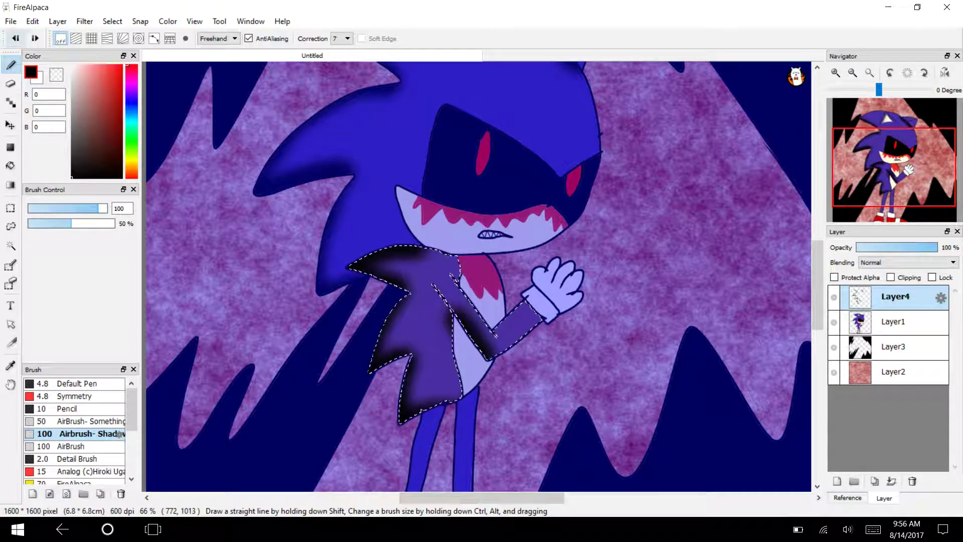
{"action": "key", "text": "ctrl+y"}
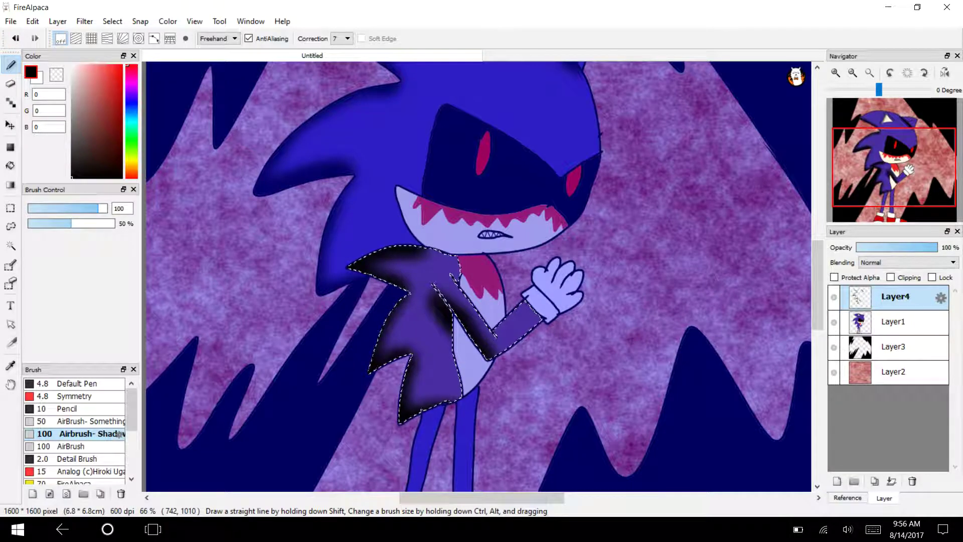
- Select the white glove cuff, set the colour to black (RGB 0, 0, 0), and shade the cuff's lower end
{"action": "key", "text": "i"}
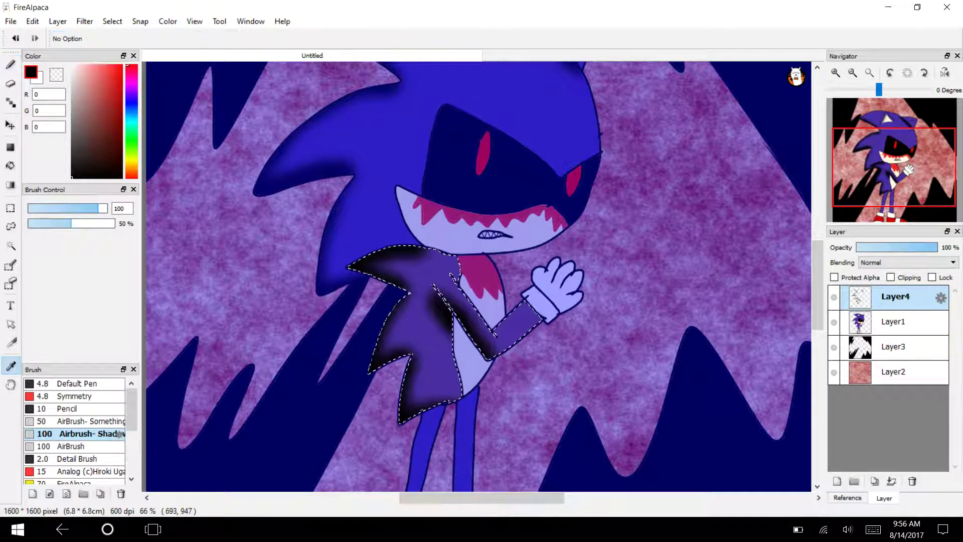
{"action": "left_click", "coordinate": [542, 301]}
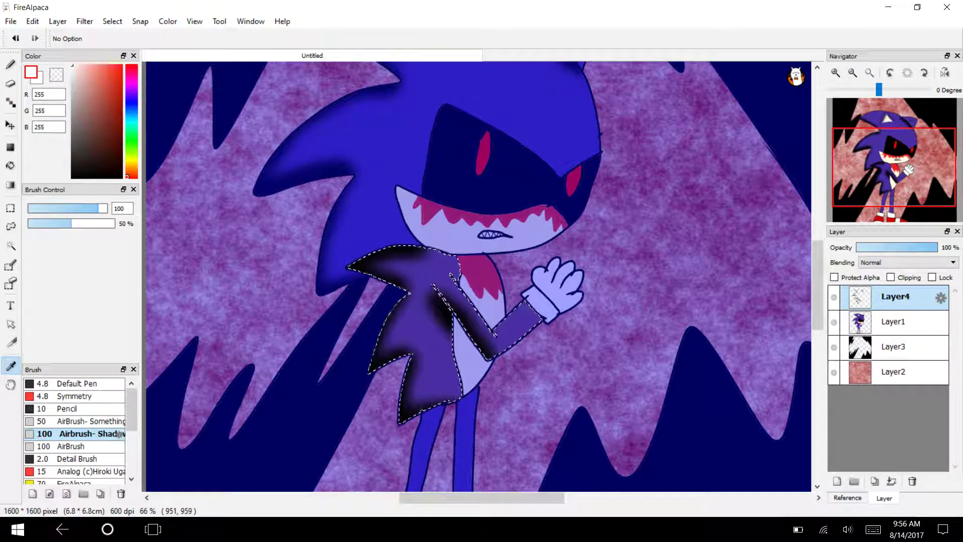
{"action": "key", "text": "w"}
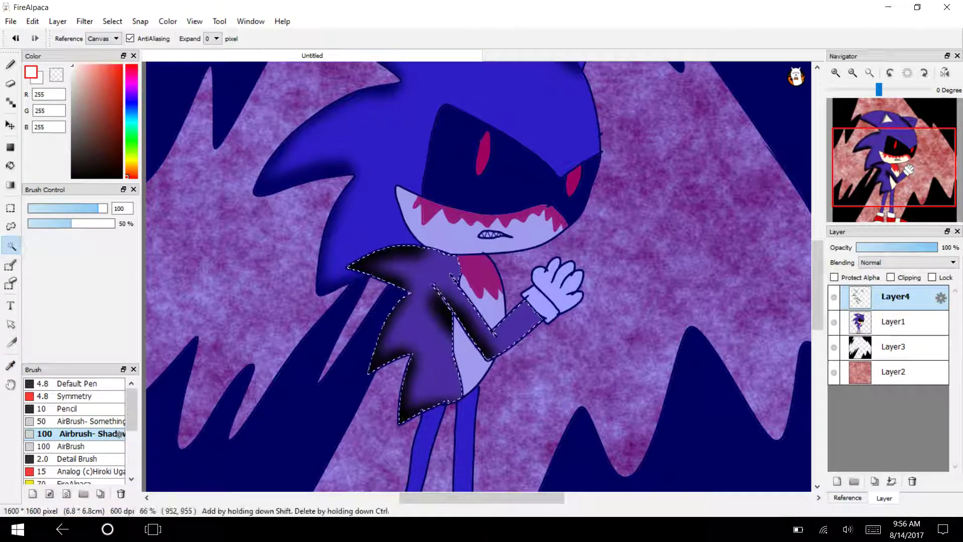
{"action": "key", "text": "ctrl+d"}
{"action": "left_click", "coordinate": [72, 177]}
{"action": "key", "text": "b"}
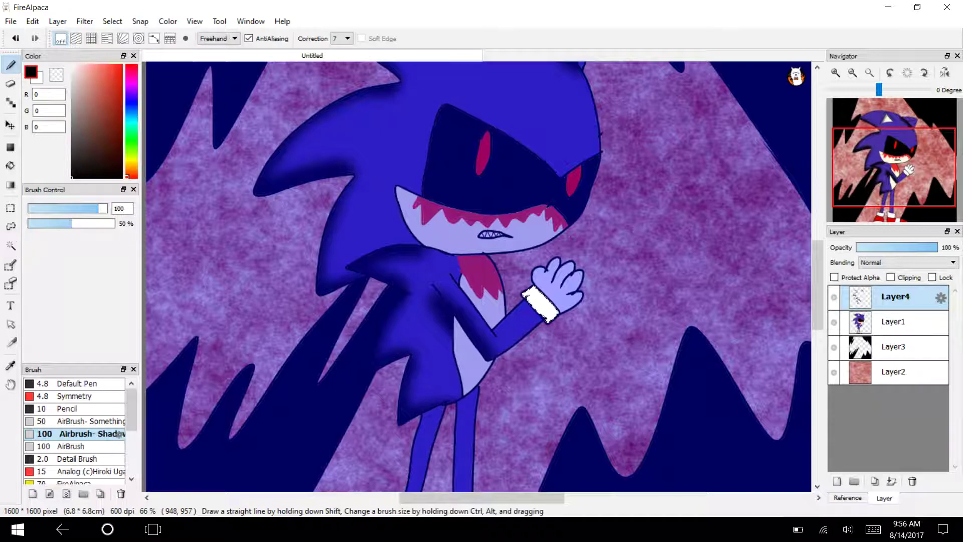
{"action": "left_click_drag", "start_coordinate": [546, 305], "coordinate": [556, 313]}
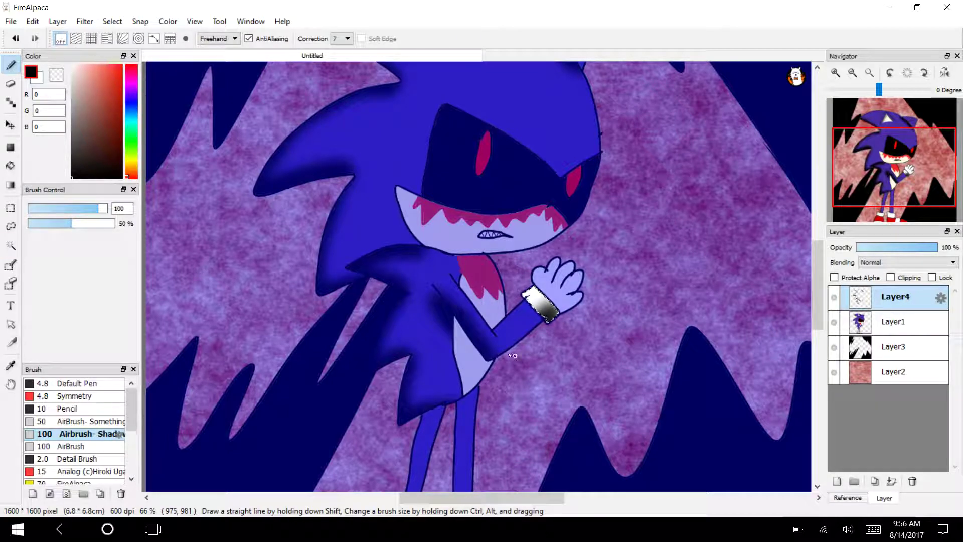
- Select the white glove hand and shade its lower and outer finger edges with soft black
{"action": "key", "text": "w"}
{"action": "left_click", "coordinate": [555, 289]}
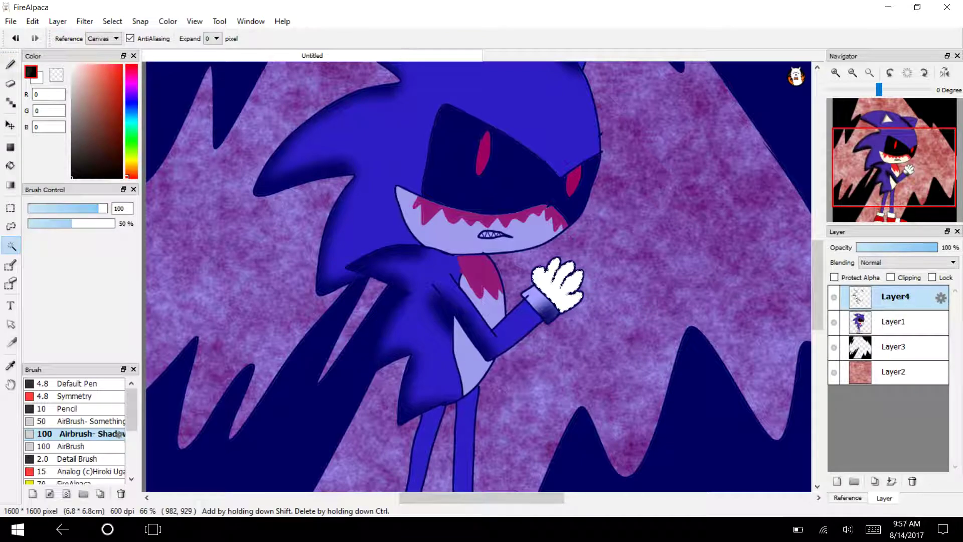
{"action": "key", "text": "b"}
{"action": "left_click_drag", "start_coordinate": [569, 314], "coordinate": [590, 280]}
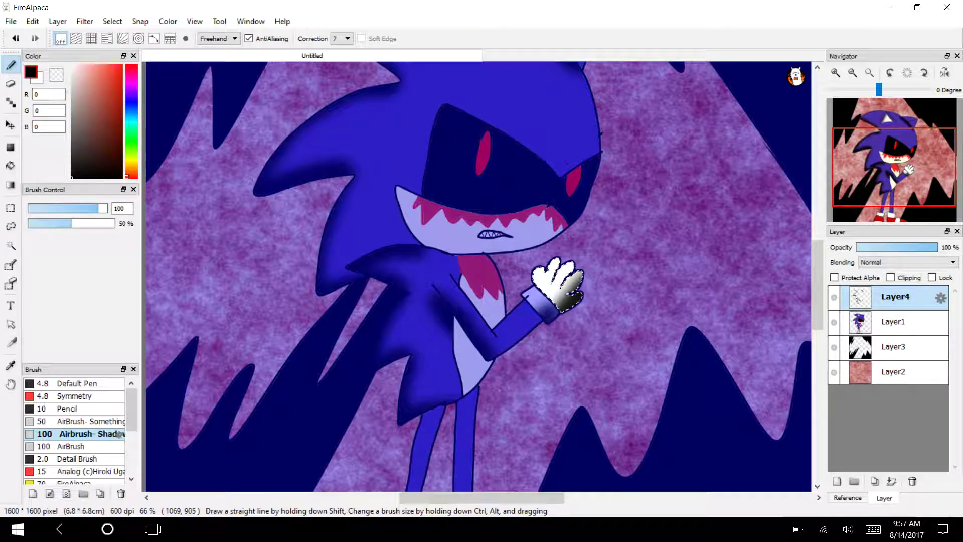
- Select the front leg and shade along its length with soft black
{"action": "left_click_drag", "start_coordinate": [817, 286], "coordinate": [817, 331]}
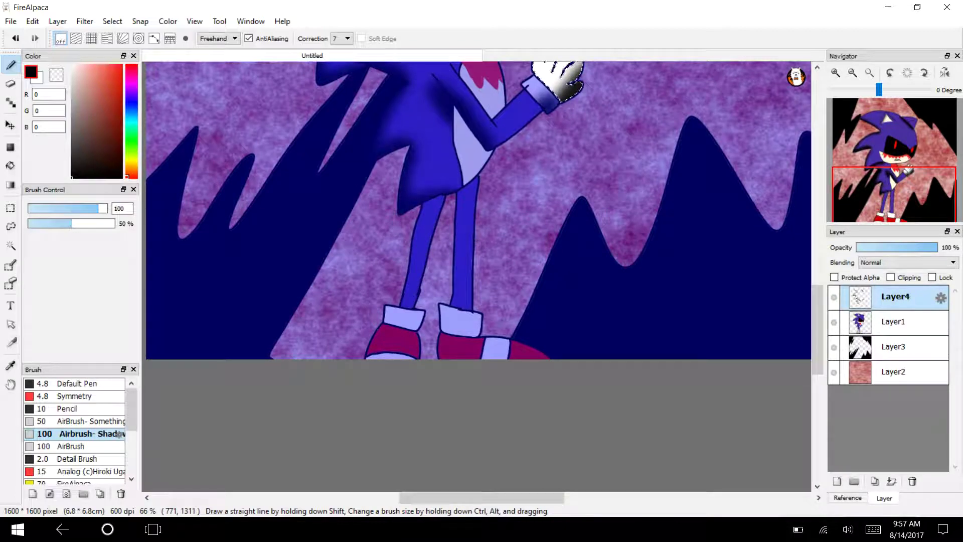
{"action": "key", "text": "w"}
{"action": "left_click", "coordinate": [462, 284]}
{"action": "key", "text": "b"}
{"action": "mouse_move", "coordinate": [469, 181]}
{"action": "left_mouse_down"}
{"action": "mouse_move", "coordinate": [474, 250]}
{"action": "mouse_move", "coordinate": [461, 301]}
{"action": "left_mouse_up"}
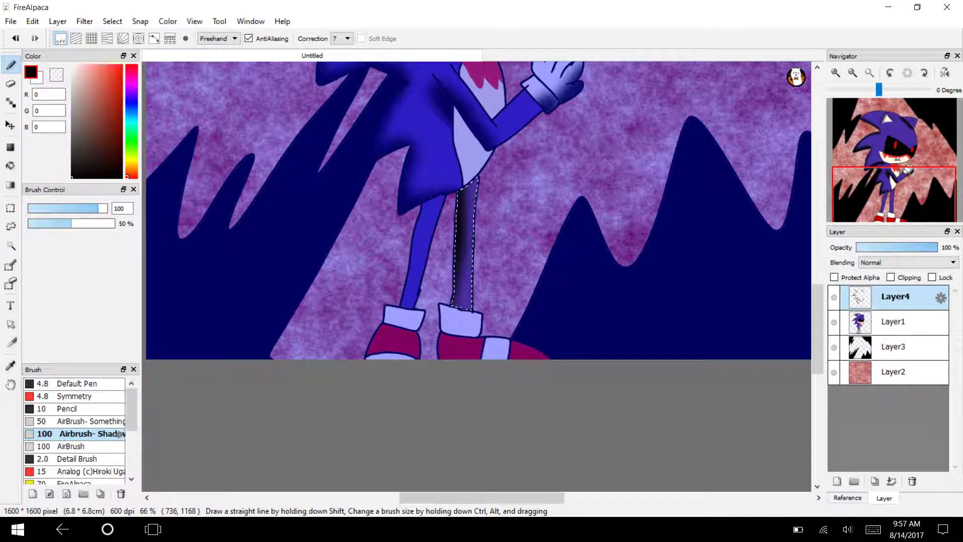
- Select the rear leg and shade its back edge with soft black, dismissing the pop-up notifications
{"action": "key", "text": "ctrl+d"}
{"action": "key", "text": "w"}
{"action": "left_click", "coordinate": [420, 236]}
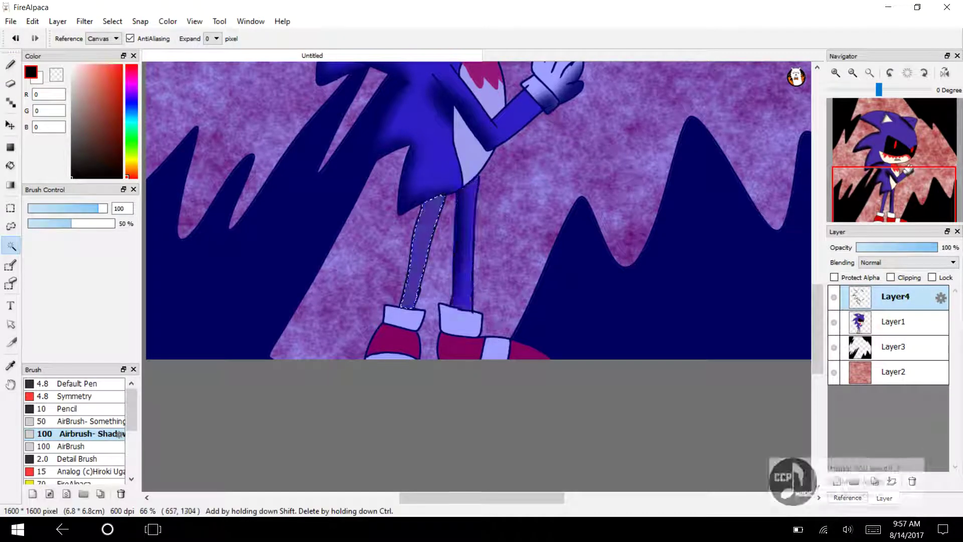
{"action": "key", "text": "b"}
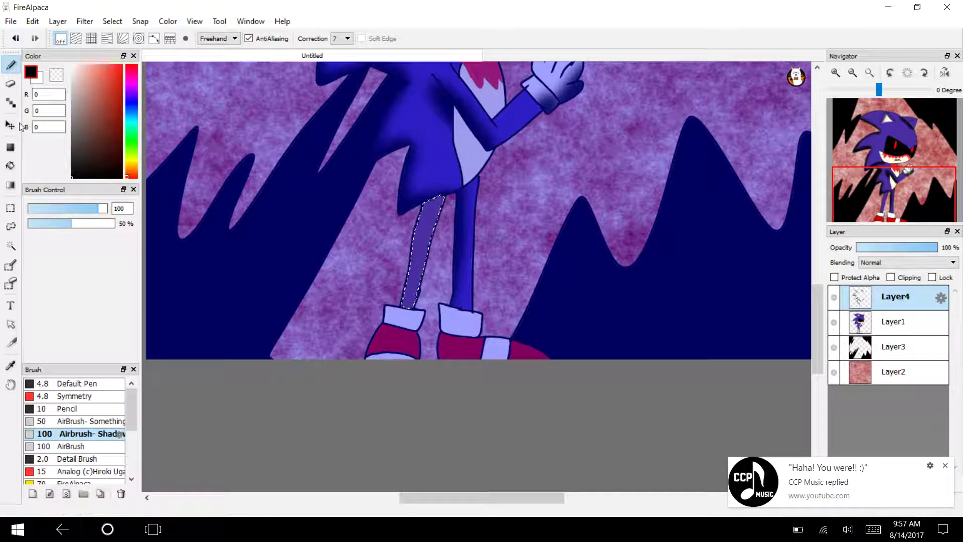
{"action": "left_click", "coordinate": [946, 466]}
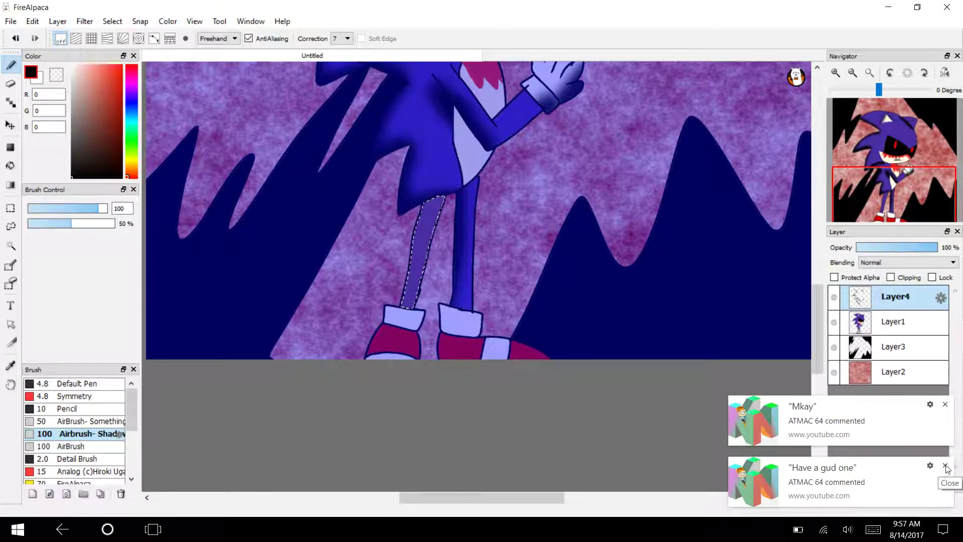
{"action": "left_click", "coordinate": [946, 467]}
{"action": "left_click", "coordinate": [946, 466]}
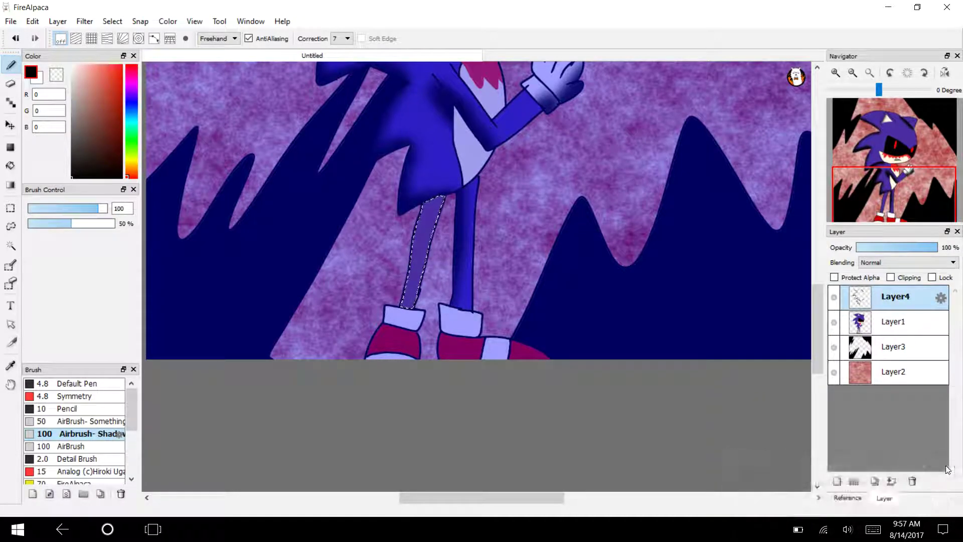
{"action": "left_click_drag", "start_coordinate": [430, 200], "coordinate": [413, 275]}
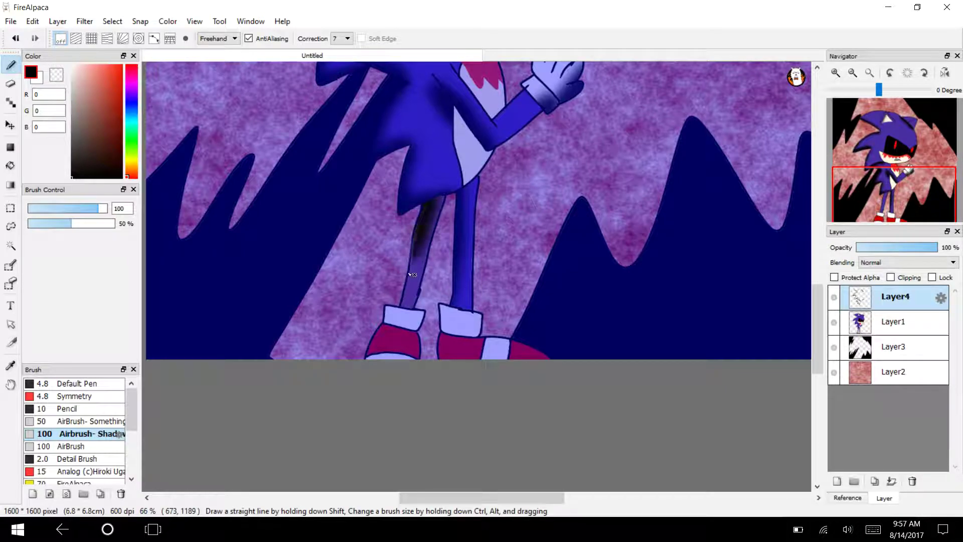
{"action": "key", "text": "ctrl+z"}
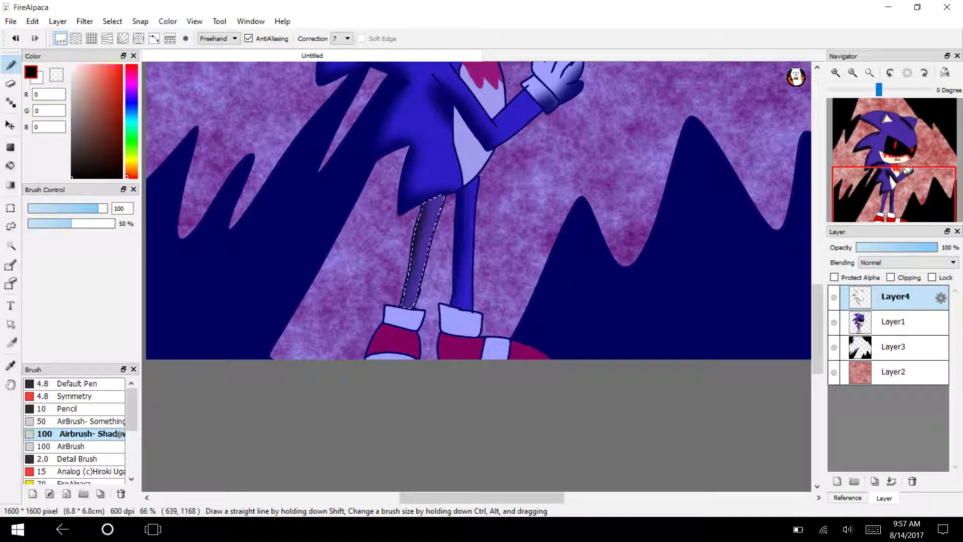
- Select the white sock cuff on the rear foot and shade its back edge with soft black
{"action": "key", "text": "w"}
{"action": "left_click", "coordinate": [398, 317]}
{"action": "key", "text": "b"}
{"action": "mouse_move", "coordinate": [382, 311]}
{"action": "left_mouse_down"}
{"action": "mouse_move", "coordinate": [380, 328]}
{"action": "mouse_move", "coordinate": [386, 317]}
{"action": "left_mouse_up"}
- Select the red part of the rear shoe and shade its back edge with soft black
{"action": "key", "text": "w"}
{"action": "left_click", "coordinate": [395, 343]}
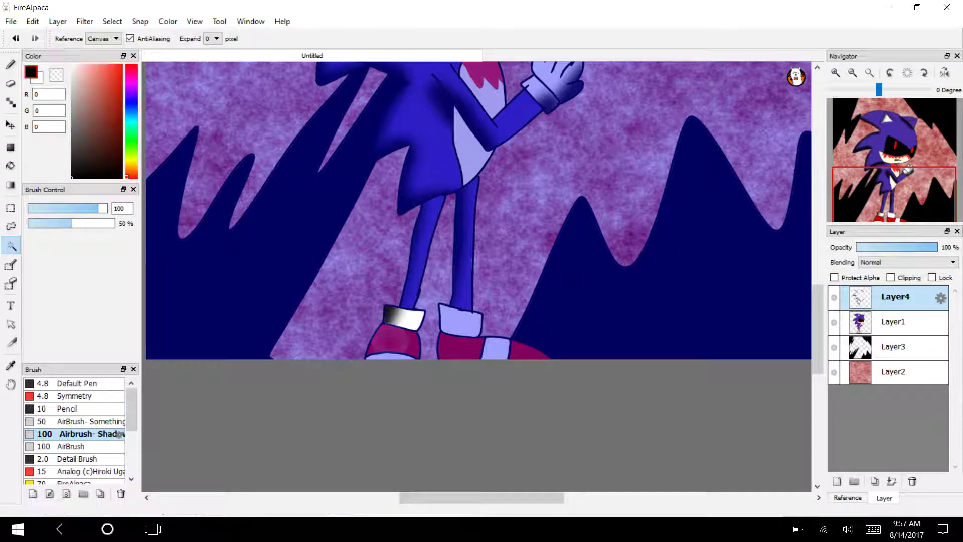
{"action": "left_click", "coordinate": [10, 64]}
{"action": "left_click_drag", "start_coordinate": [370, 353], "coordinate": [381, 321]}
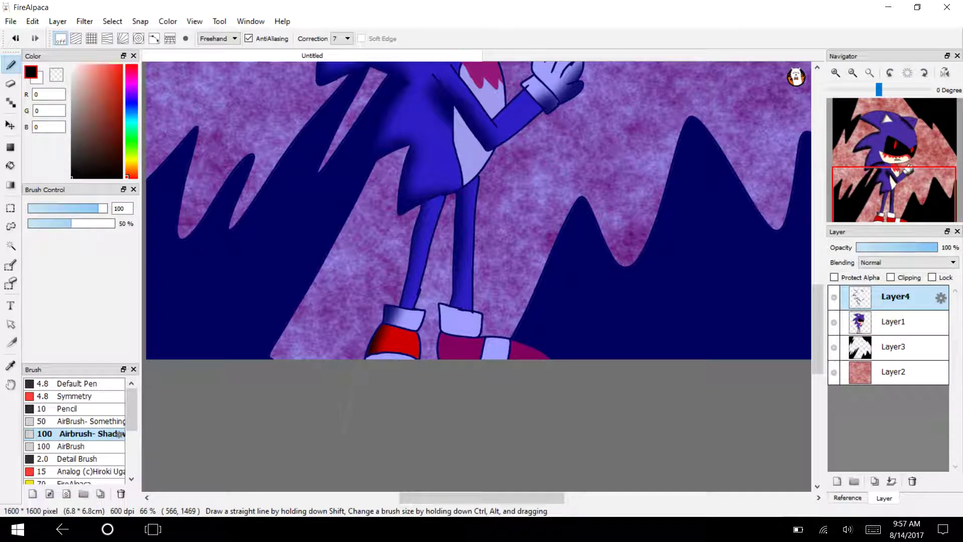
- Select the white sole area of the rear shoe and shade its back edge with soft black
{"action": "key", "text": "w"}
{"action": "left_click", "coordinate": [389, 356]}
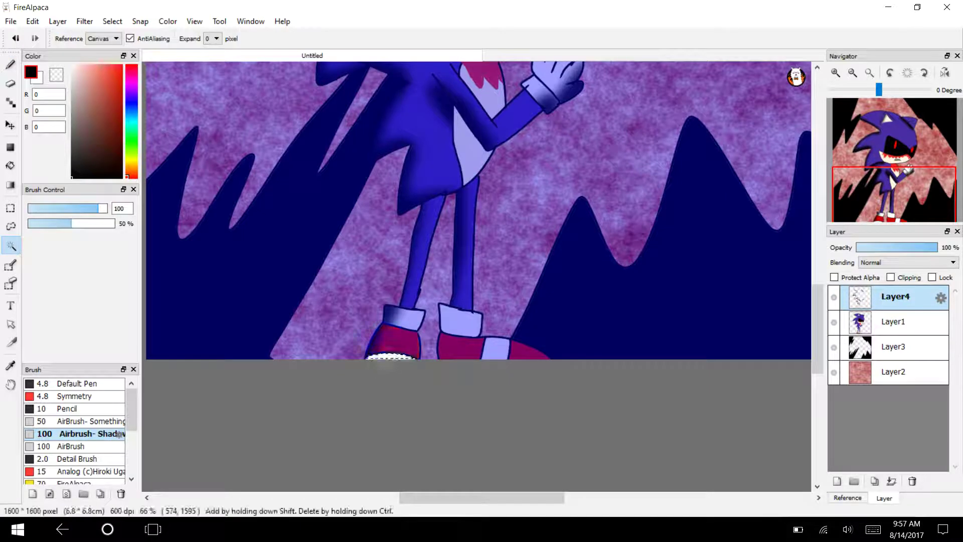
{"action": "left_click", "coordinate": [11, 64]}
{"action": "left_click_drag", "start_coordinate": [374, 332], "coordinate": [360, 392]}
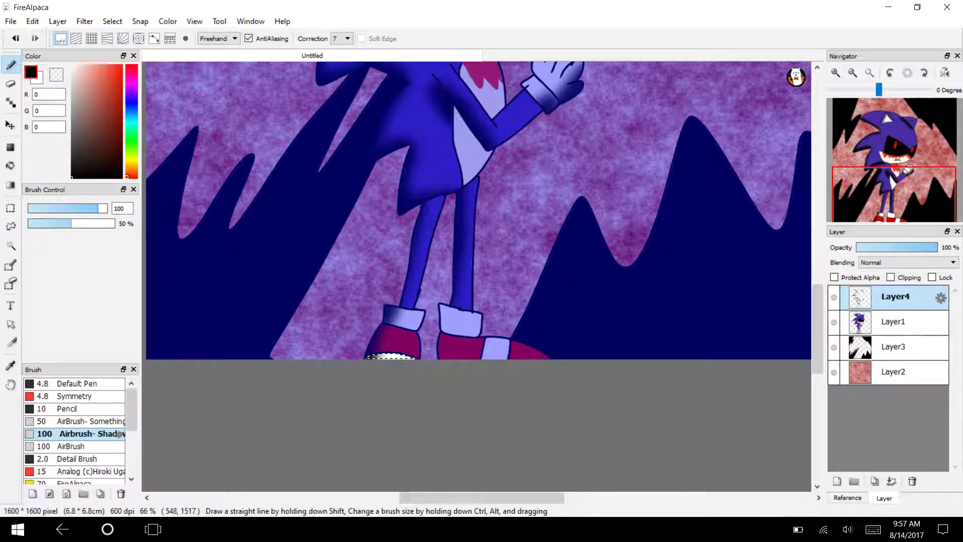
- Select the white sock cuff on the front foot and shade its back edge with soft black
{"action": "key", "text": "w"}
{"action": "left_click", "coordinate": [452, 322]}
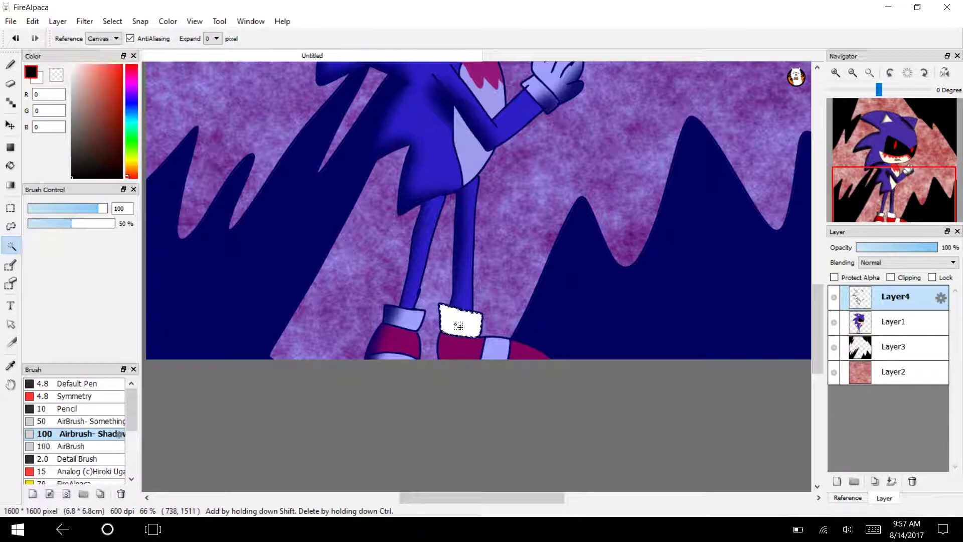
{"action": "key", "text": "b"}
{"action": "left_click_drag", "start_coordinate": [441, 323], "coordinate": [445, 296]}
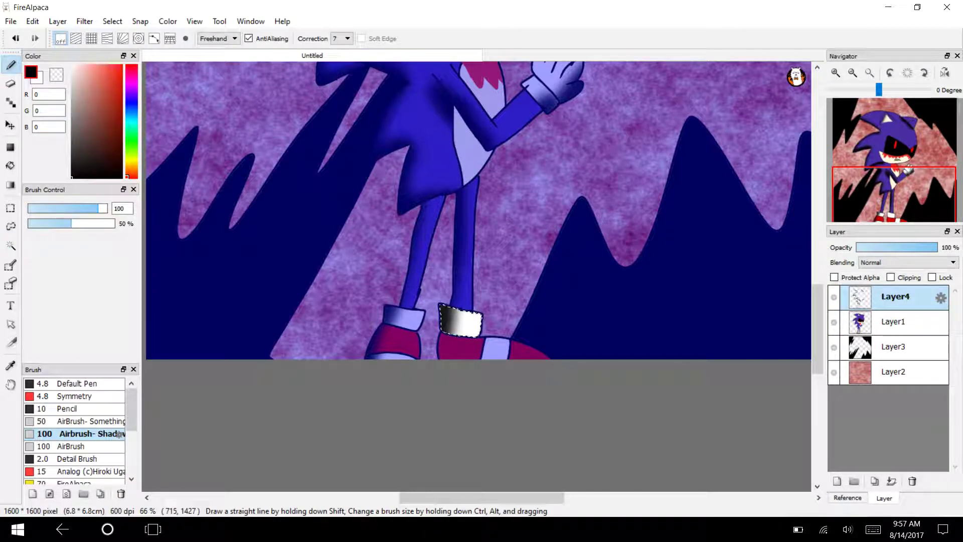
- Select the red heel part of the front shoe and shade its back edge with soft black
{"action": "key", "text": "w"}
{"action": "left_click", "coordinate": [458, 346]}
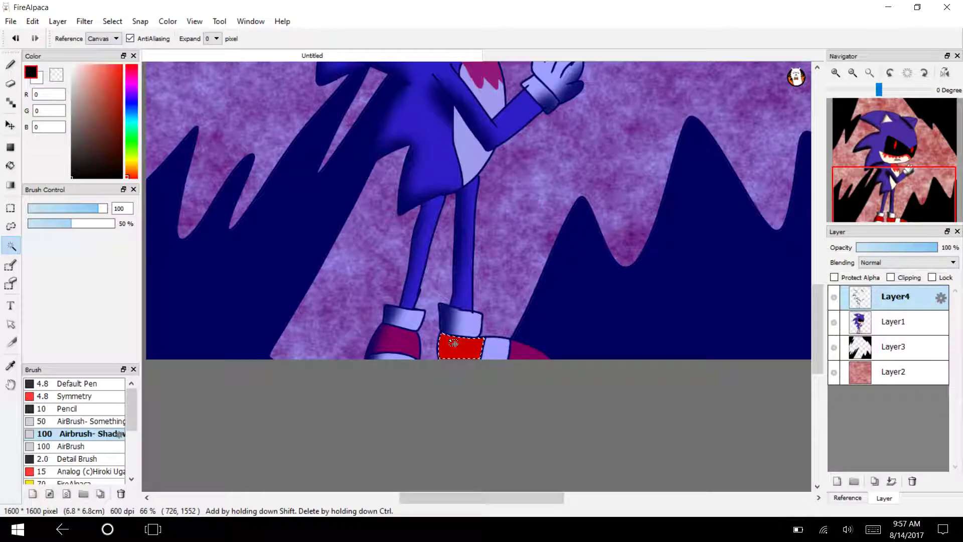
{"action": "key", "text": "b"}
{"action": "left_click_drag", "start_coordinate": [441, 363], "coordinate": [382, 445]}
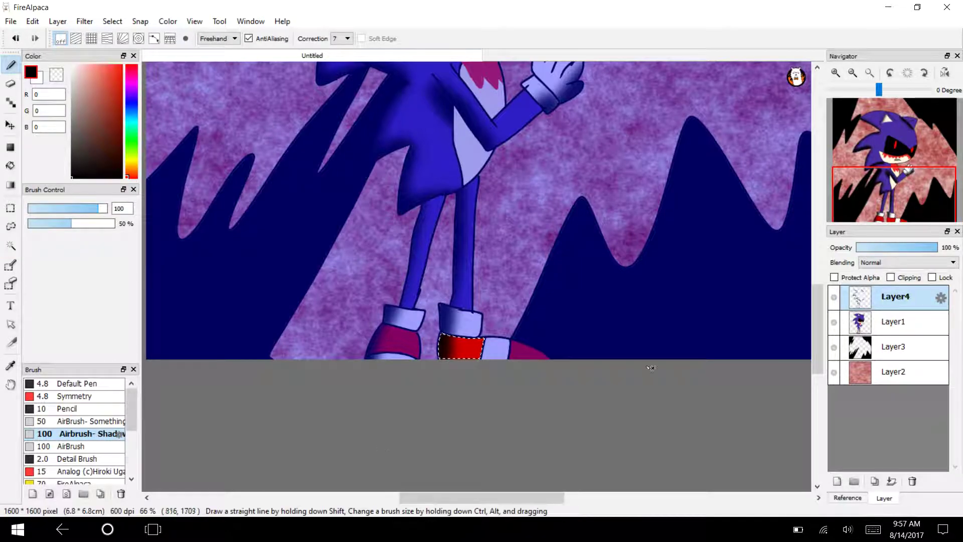
- Clear the selection and lower the opacity of the shading layer, Layer4, to 46 %
{"action": "left_click_drag", "start_coordinate": [923, 188], "coordinate": [892, 161]}
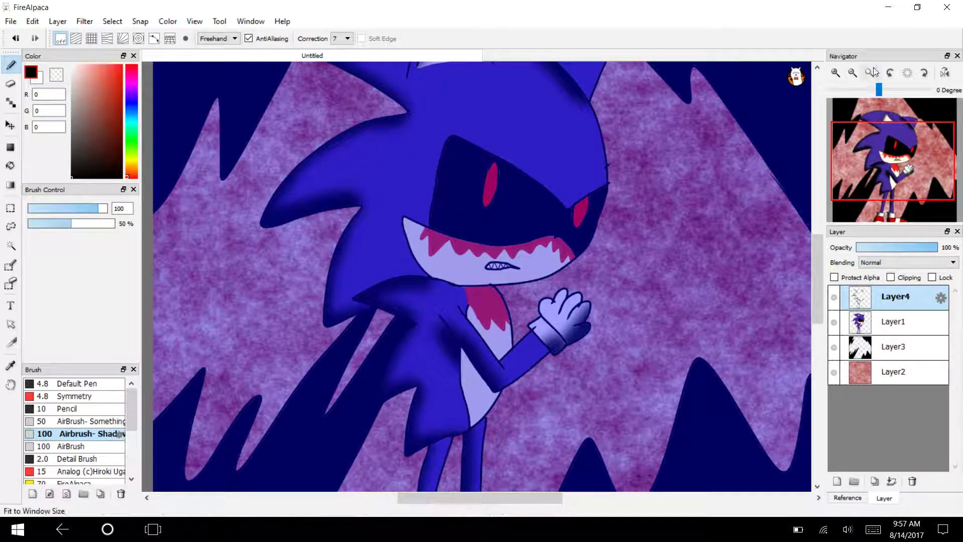
{"action": "left_click", "coordinate": [189, 22]}
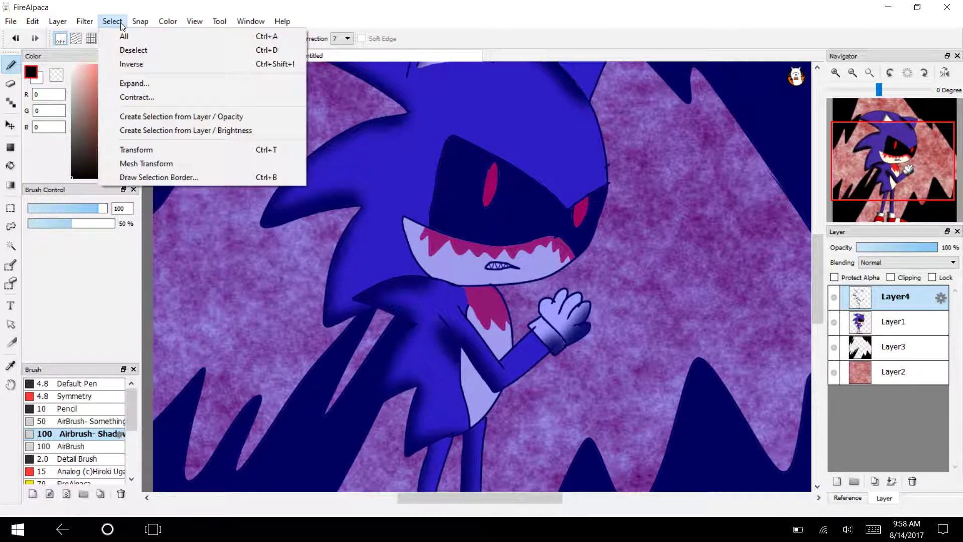
{"action": "left_click", "coordinate": [131, 47]}
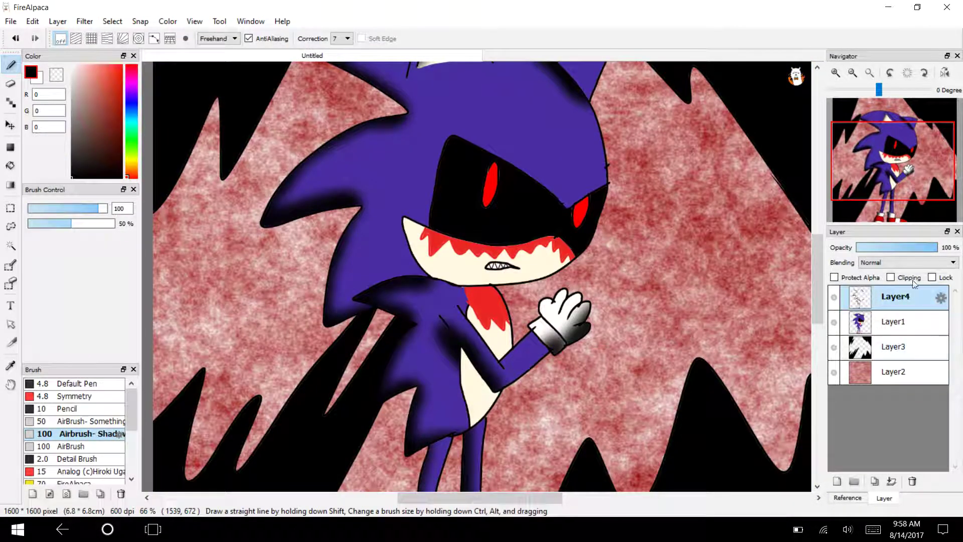
{"action": "left_click_drag", "start_coordinate": [901, 246], "coordinate": [895, 248]}
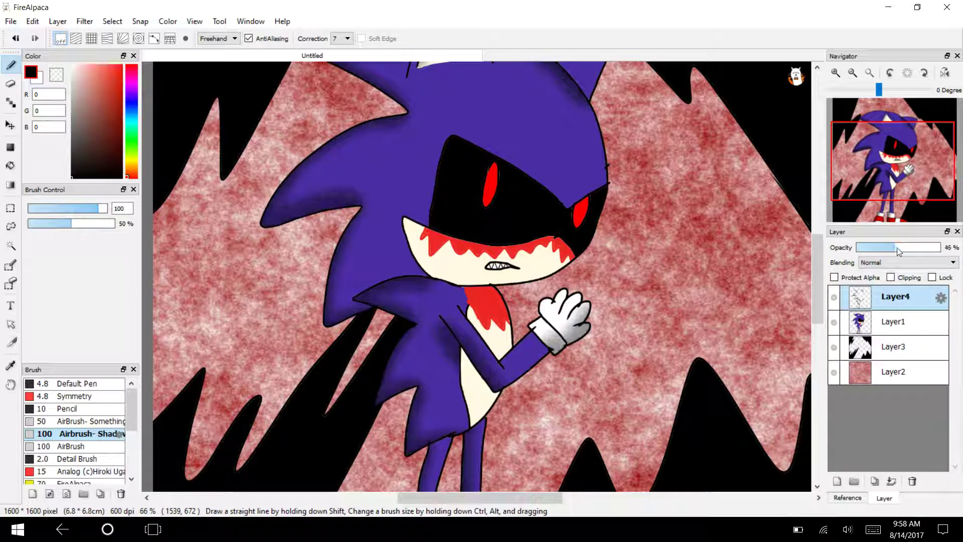
- Airbrush a soft red glow (R 255, G 25, B 0) over both eyes on Layer4
{"action": "left_click", "coordinate": [853, 74]}
{"action": "left_click", "coordinate": [839, 74]}
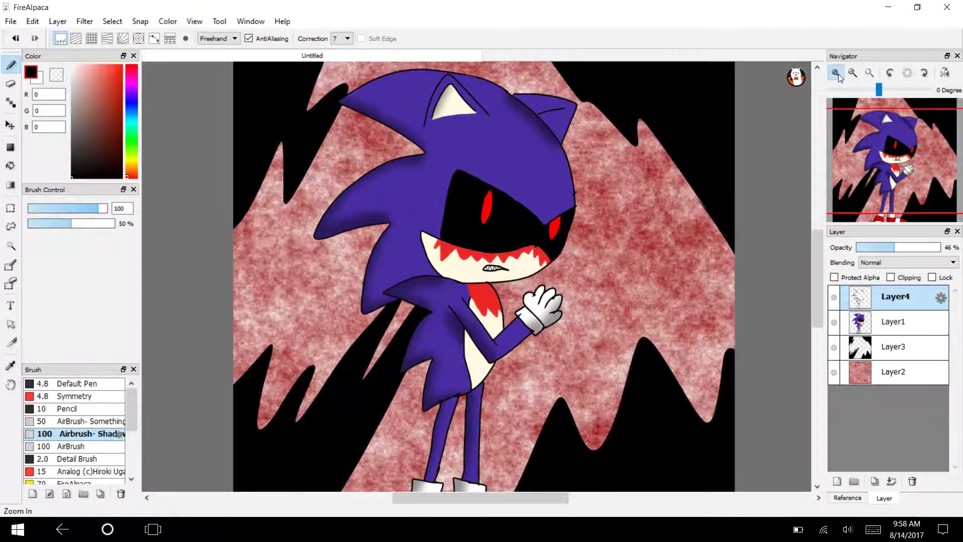
{"action": "left_click", "coordinate": [838, 74]}
{"action": "left_click", "coordinate": [839, 74]}
{"action": "left_click_drag", "start_coordinate": [821, 264], "coordinate": [823, 236]}
{"action": "left_click_drag", "start_coordinate": [118, 67], "coordinate": [143, 59]}
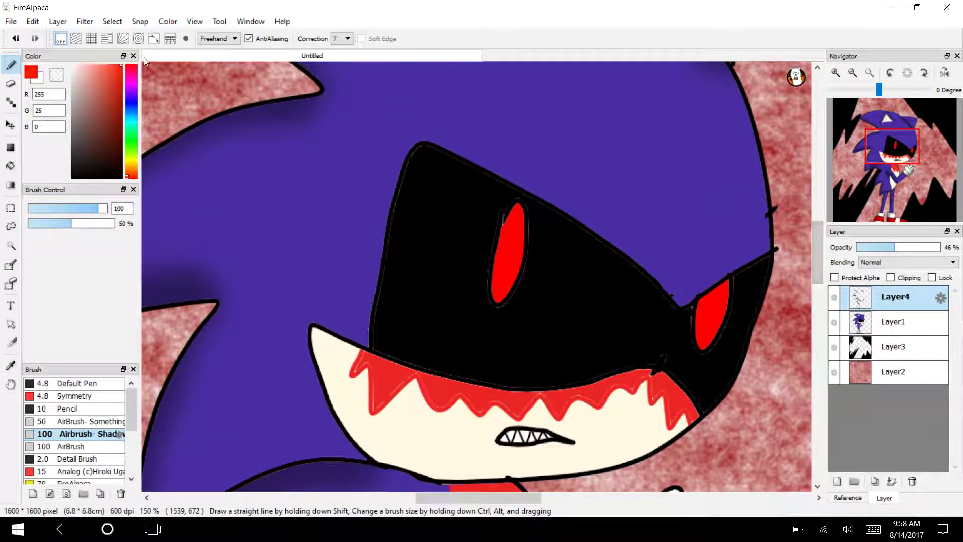
{"action": "mouse_move", "coordinate": [516, 204]}
{"action": "left_mouse_down"}
{"action": "mouse_move", "coordinate": [506, 249]}
{"action": "mouse_move", "coordinate": [525, 202]}
{"action": "mouse_move", "coordinate": [499, 273]}
{"action": "mouse_move", "coordinate": [513, 292]}
{"action": "left_mouse_up"}
{"action": "mouse_move", "coordinate": [722, 281]}
{"action": "left_mouse_down"}
{"action": "mouse_move", "coordinate": [713, 316]}
{"action": "mouse_move", "coordinate": [674, 346]}
{"action": "mouse_move", "coordinate": [722, 371]}
{"action": "mouse_move", "coordinate": [710, 348]}
{"action": "left_mouse_up"}
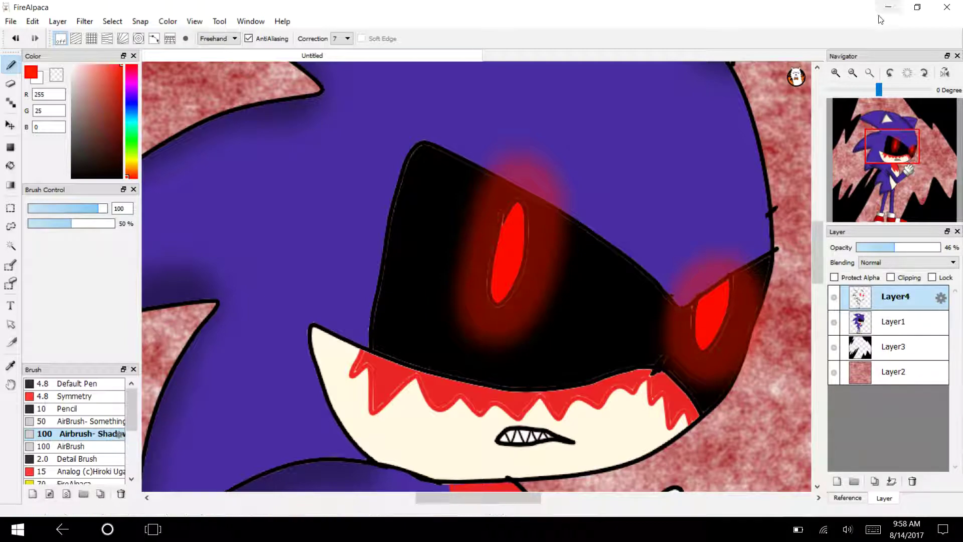
{"action": "left_click", "coordinate": [852, 73]}
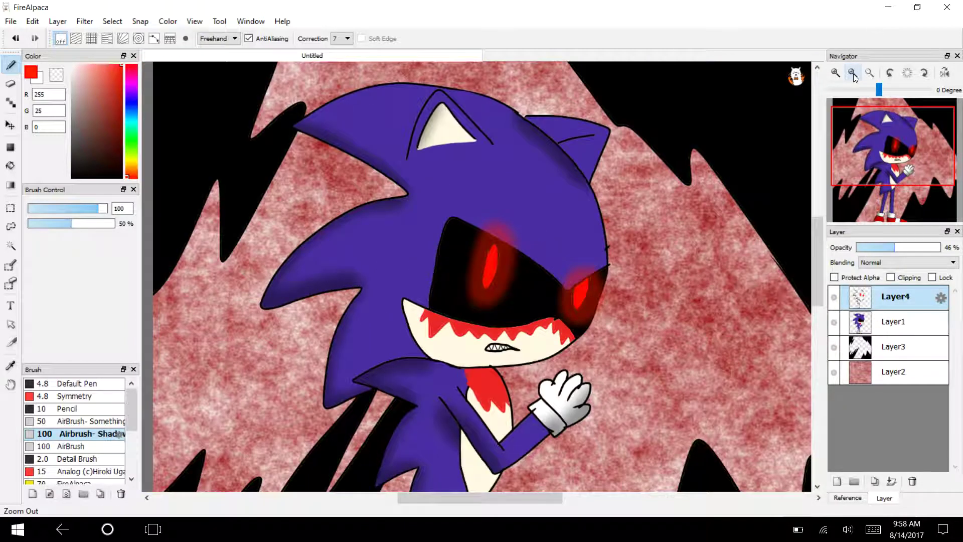
{"action": "left_click", "coordinate": [871, 74]}
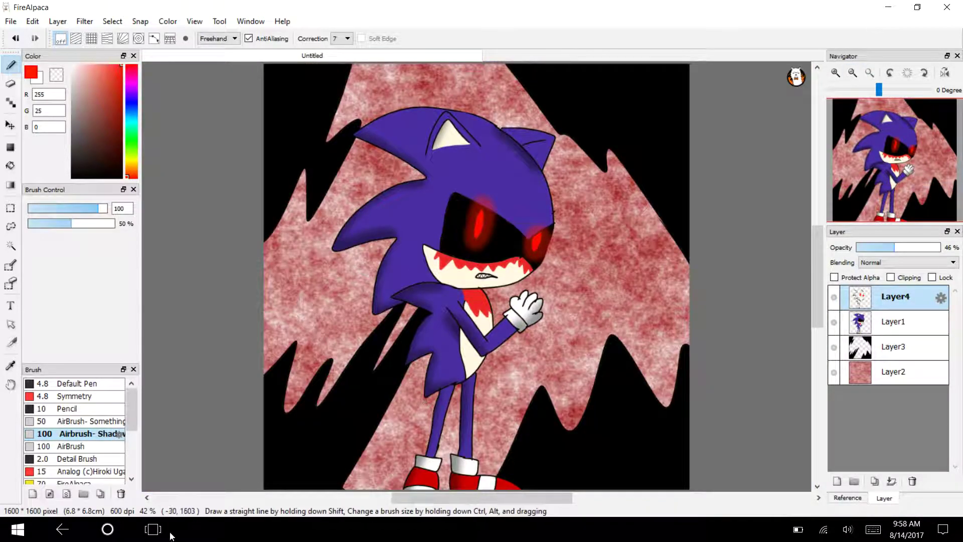
- Switch to YouTube in Chrome and play "Hill Act 1 (Reversed)" from the Sonic.EXE Soundtrack playlist
{"action": "left_click", "coordinate": [155, 529]}
{"action": "left_click", "coordinate": [688, 160]}
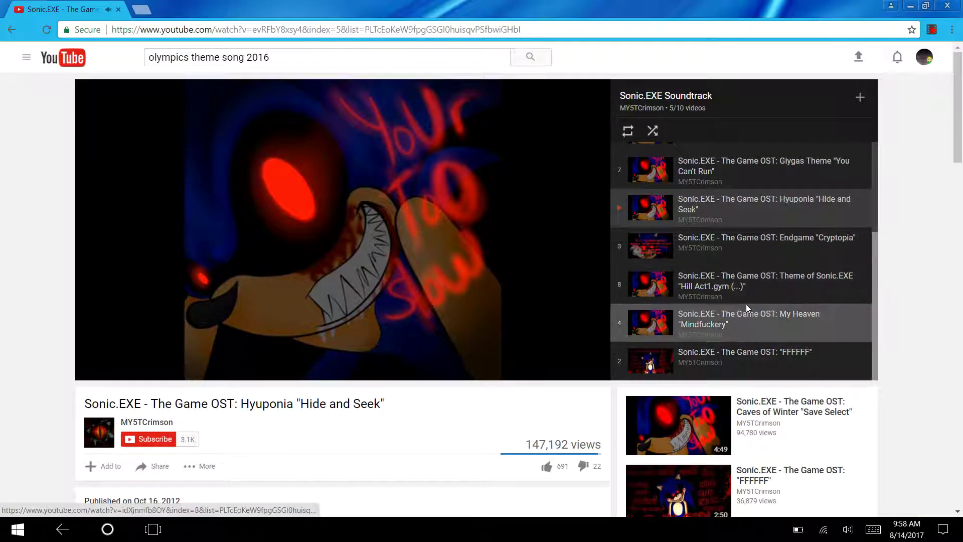
{"action": "scroll", "coordinate": [760, 274], "scroll_direction": "up", "scroll_amount": 2}
{"action": "scroll", "coordinate": [760, 272], "scroll_direction": "down", "scroll_amount": 2}
{"action": "scroll", "coordinate": [758, 266], "scroll_direction": "up", "scroll_amount": 2}
{"action": "scroll", "coordinate": [761, 195], "scroll_direction": "up", "scroll_amount": 1}
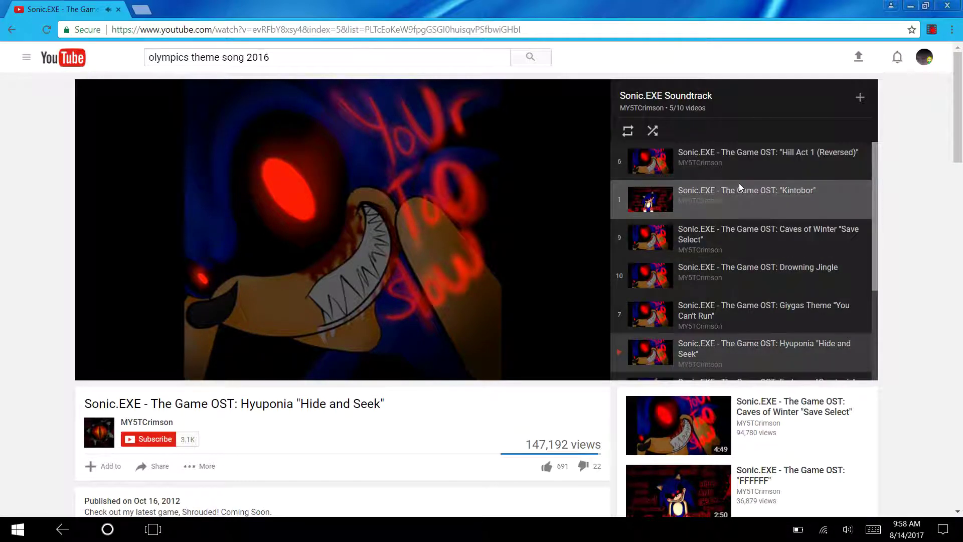
{"action": "left_click", "coordinate": [733, 175]}
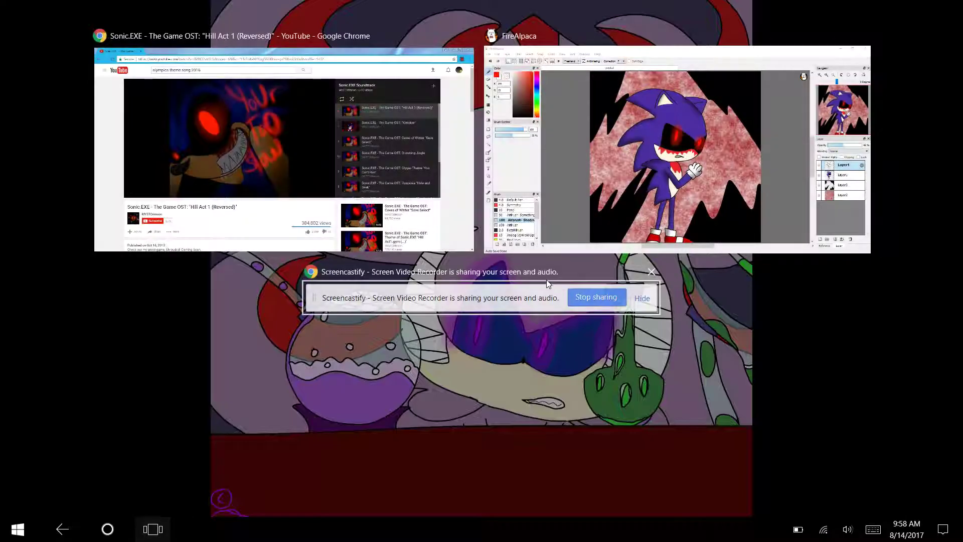
- Switch back to FireAlpaca, make Layer3 active and choose magenta (R 209, G 0, B 255) as the colour
{"action": "left_click", "coordinate": [153, 530]}
{"action": "left_click", "coordinate": [653, 180]}
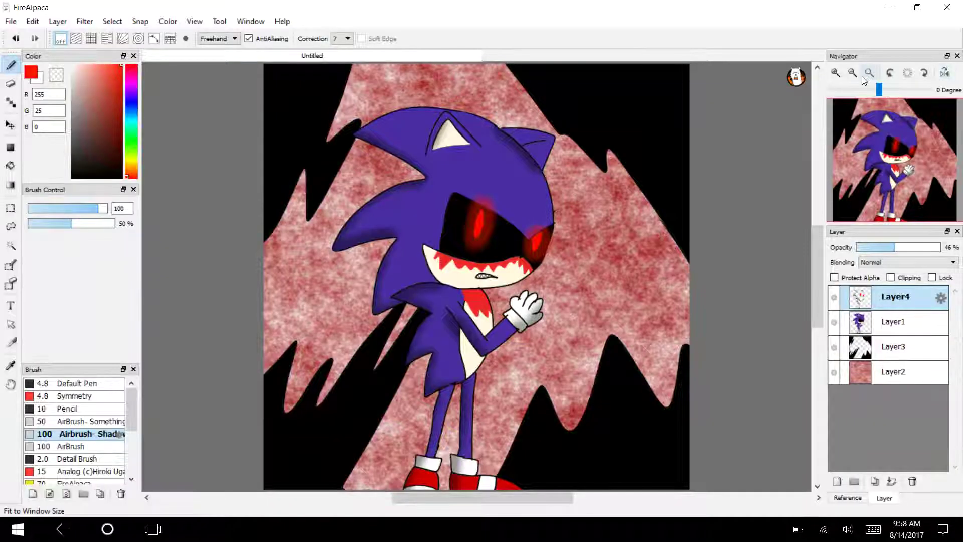
{"action": "left_click", "coordinate": [836, 73]}
{"action": "left_click", "coordinate": [836, 73]}
{"action": "left_click", "coordinate": [836, 73]}
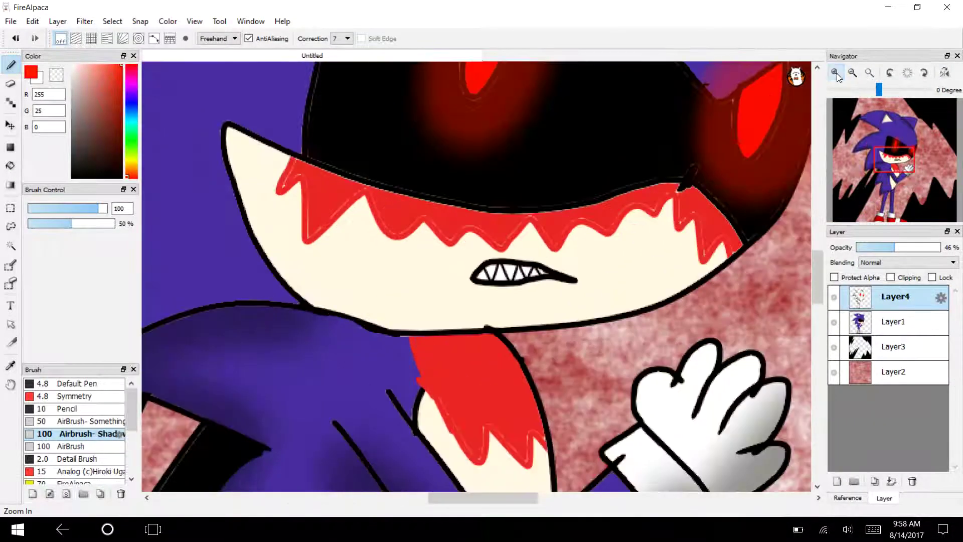
{"action": "left_click", "coordinate": [836, 74]}
{"action": "left_click", "coordinate": [837, 73]}
{"action": "left_click", "coordinate": [825, 210]}
{"action": "left_click_drag", "start_coordinate": [825, 211], "coordinate": [818, 224]}
{"action": "left_click", "coordinate": [889, 340]}
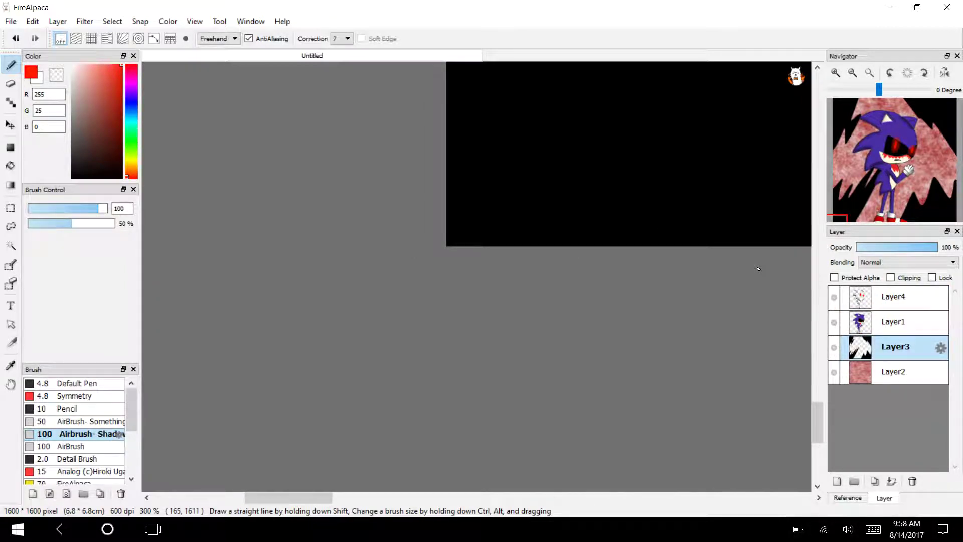
{"action": "left_click", "coordinate": [127, 87]}
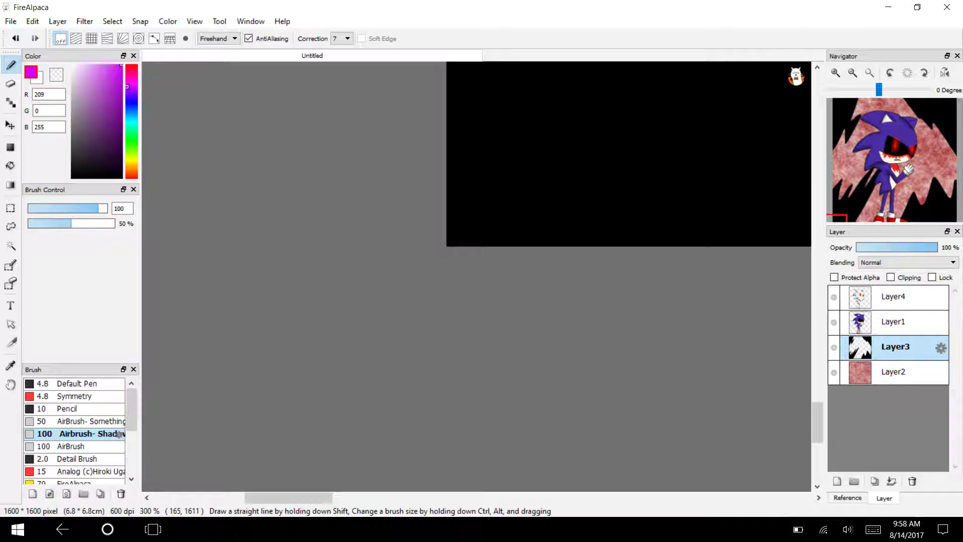
- Undo a trial airbrush stroke and draw a magenta signature with a circled C above it in the artwork's lower-left corner, using the 4.8 Default Pen
{"action": "left_click_drag", "start_coordinate": [502, 150], "coordinate": [485, 249]}
{"action": "key", "text": "ctrl+z"}
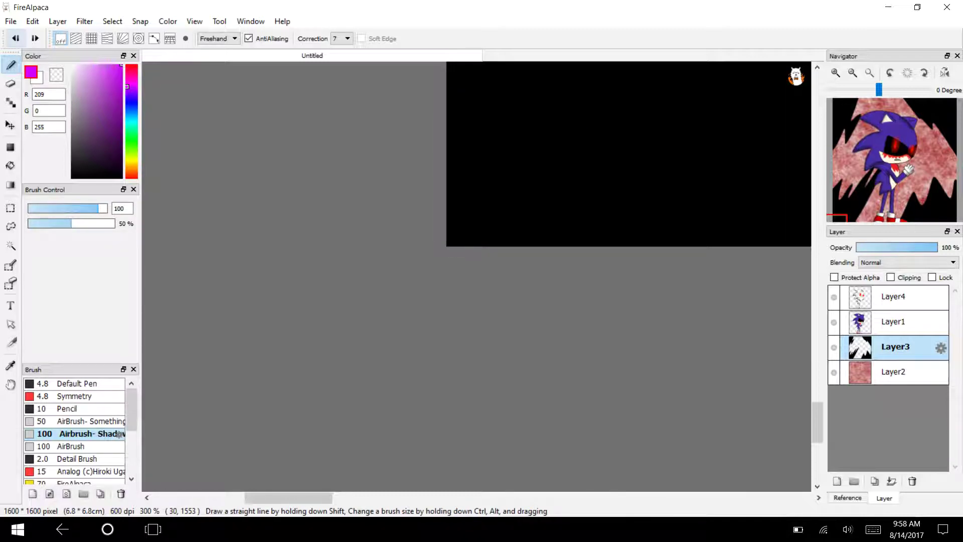
{"action": "left_click", "coordinate": [75, 383]}
{"action": "mouse_move", "coordinate": [524, 152]}
{"action": "left_mouse_down"}
{"action": "mouse_move", "coordinate": [532, 148]}
{"action": "mouse_move", "coordinate": [449, 158]}
{"action": "left_mouse_up"}
{"action": "left_click_drag", "start_coordinate": [456, 206], "coordinate": [541, 247]}
{"action": "left_click_drag", "start_coordinate": [492, 153], "coordinate": [527, 242]}
{"action": "mouse_move", "coordinate": [613, 200]}
{"action": "left_mouse_down"}
{"action": "mouse_move", "coordinate": [640, 209]}
{"action": "mouse_move", "coordinate": [621, 188]}
{"action": "left_mouse_up"}
{"action": "left_click_drag", "start_coordinate": [580, 145], "coordinate": [555, 293]}
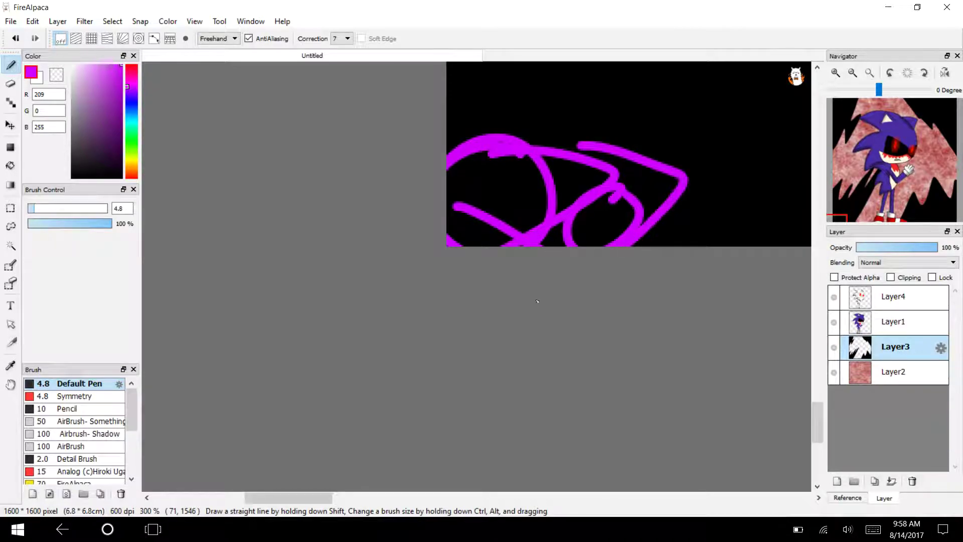
{"action": "mouse_move", "coordinate": [481, 86]}
{"action": "left_mouse_down"}
{"action": "mouse_move", "coordinate": [500, 135]}
{"action": "mouse_move", "coordinate": [464, 97]}
{"action": "left_mouse_up"}
{"action": "mouse_move", "coordinate": [486, 101]}
{"action": "left_mouse_down"}
{"action": "mouse_move", "coordinate": [474, 113]}
{"action": "mouse_move", "coordinate": [489, 118]}
{"action": "left_mouse_up"}
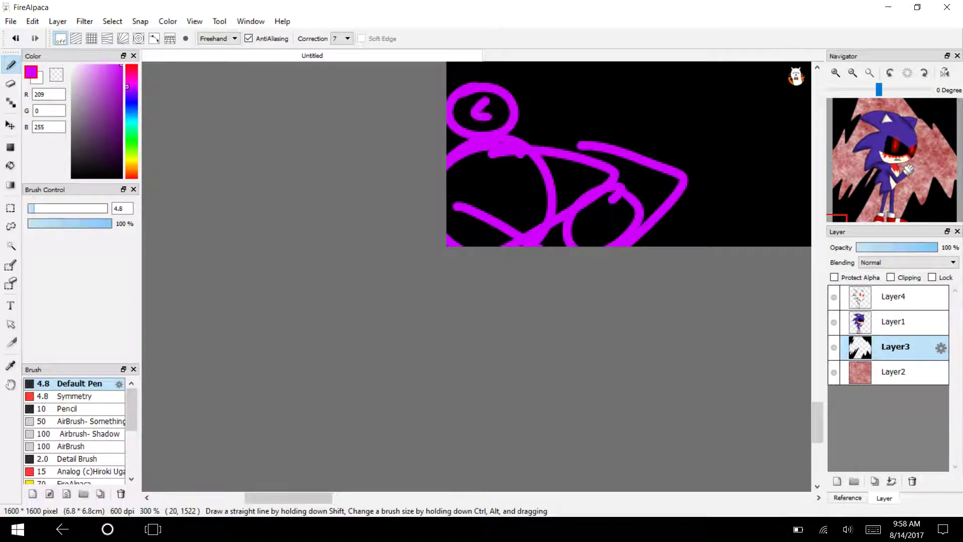
- Add the year '17 in magenta directly after the signature along the artwork's lower edge
{"action": "left_click_drag", "start_coordinate": [288, 498], "coordinate": [326, 498]}
{"action": "mouse_move", "coordinate": [445, 170]}
{"action": "left_mouse_down"}
{"action": "mouse_move", "coordinate": [439, 246]}
{"action": "mouse_move", "coordinate": [477, 245]}
{"action": "left_mouse_up"}
{"action": "left_click_drag", "start_coordinate": [425, 145], "coordinate": [426, 184]}
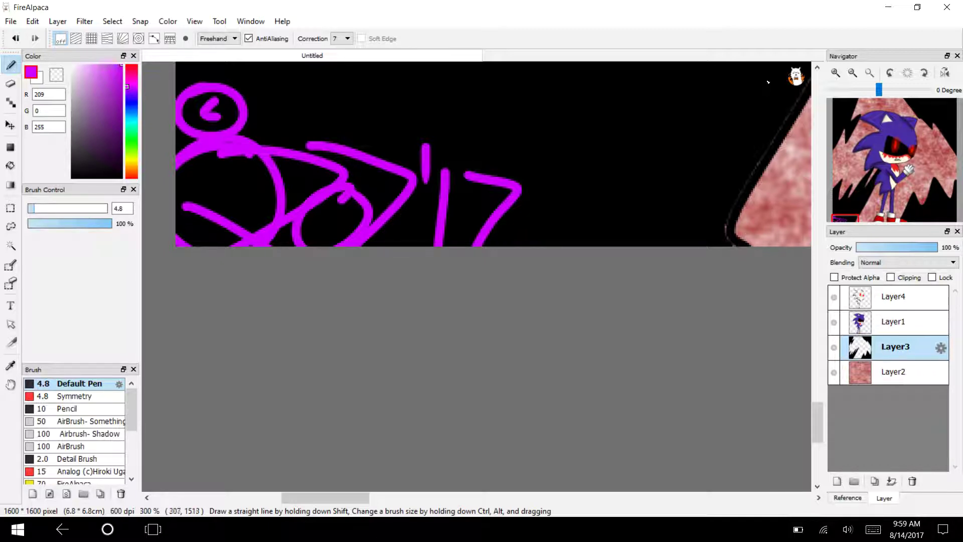
{"action": "left_click", "coordinate": [869, 74]}
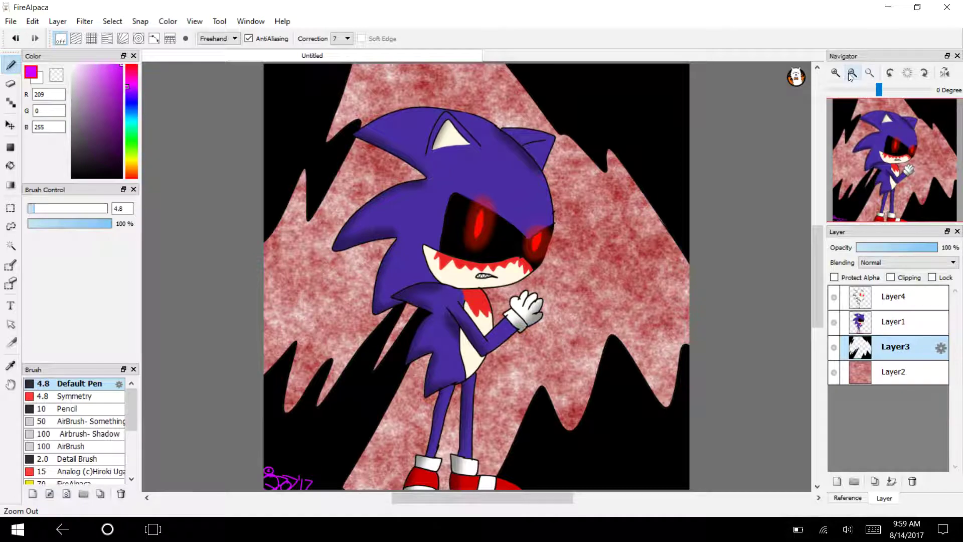